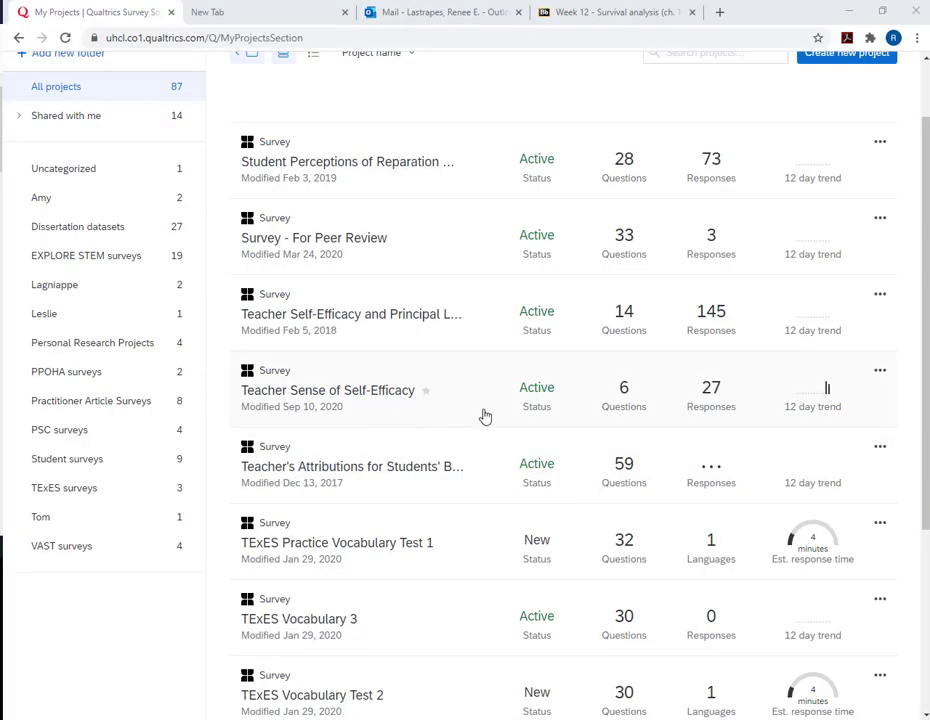
# Find the Teacher Sense of Self-Efficacy survey in My Projects and open it in the editor.
pyautogui.scroll(1, 278, 420)
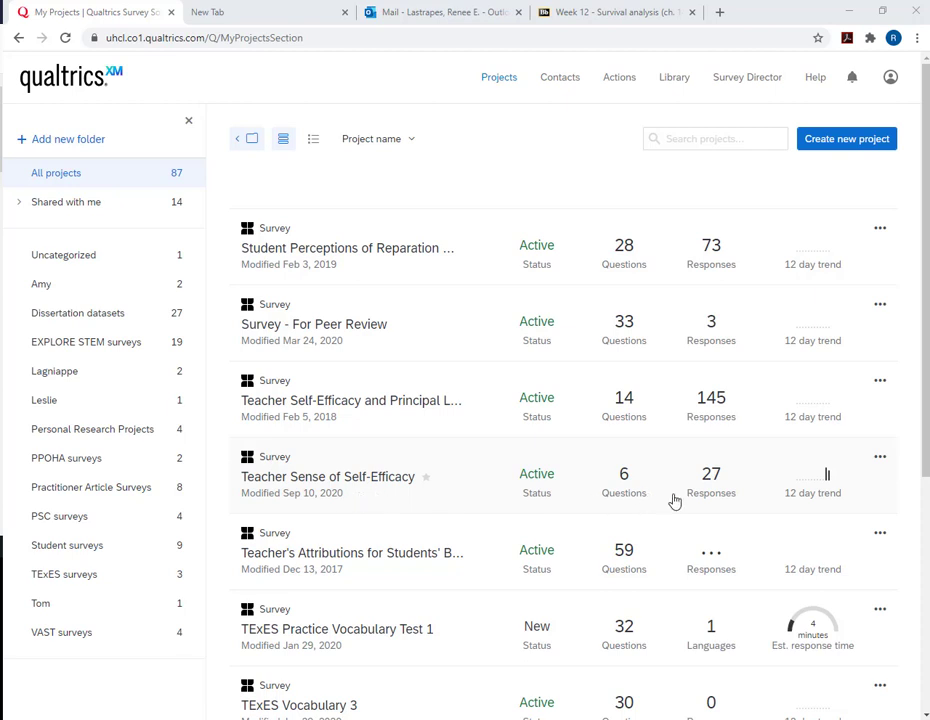
pyautogui.moveTo(699, 502)
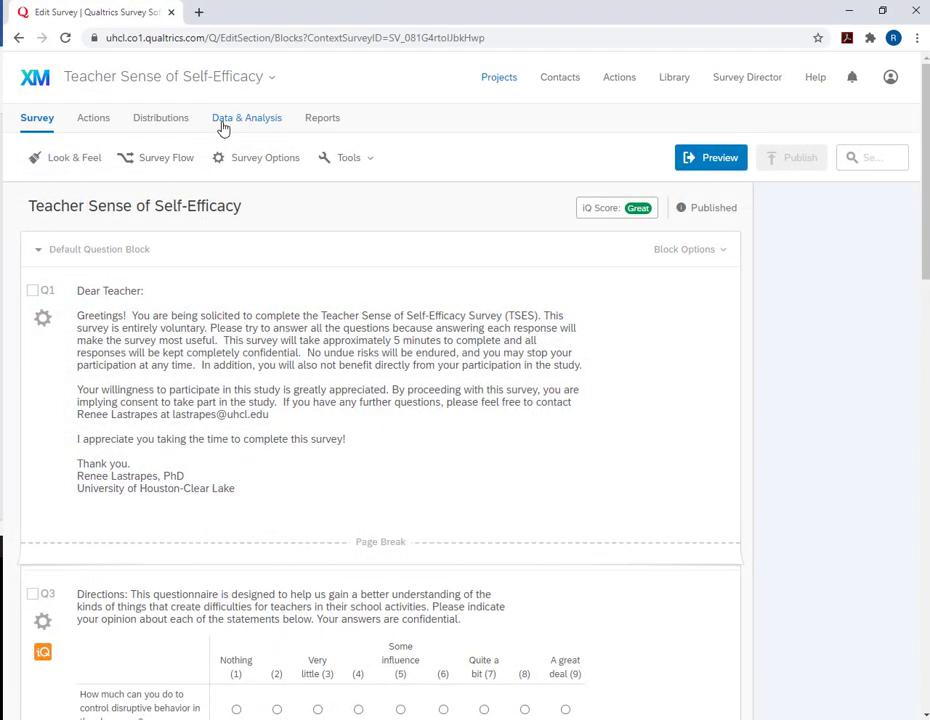
# Export the survey responses as an SPSS .sav file and open it in SPSS (27 rows).
pyautogui.click(224, 128)
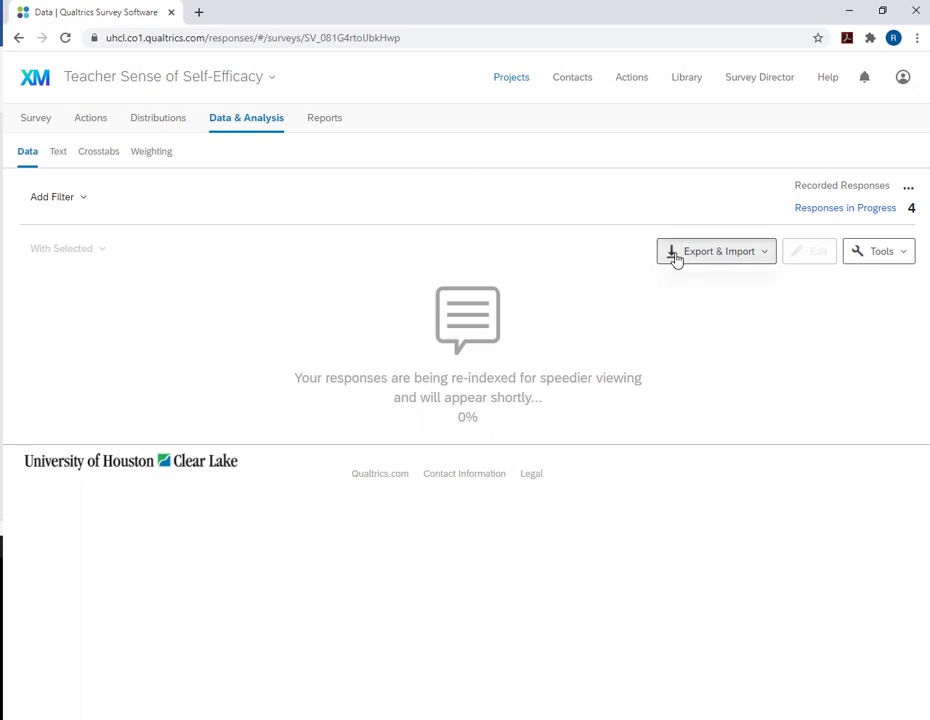
pyautogui.click(675, 258)
pyautogui.click(664, 280)
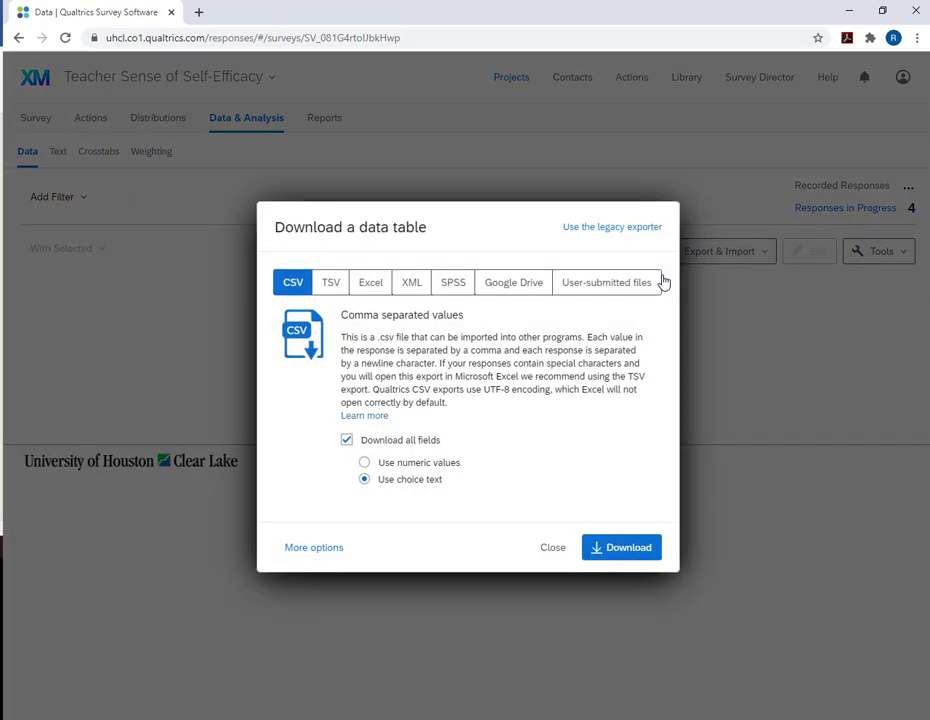
pyautogui.click(451, 286)
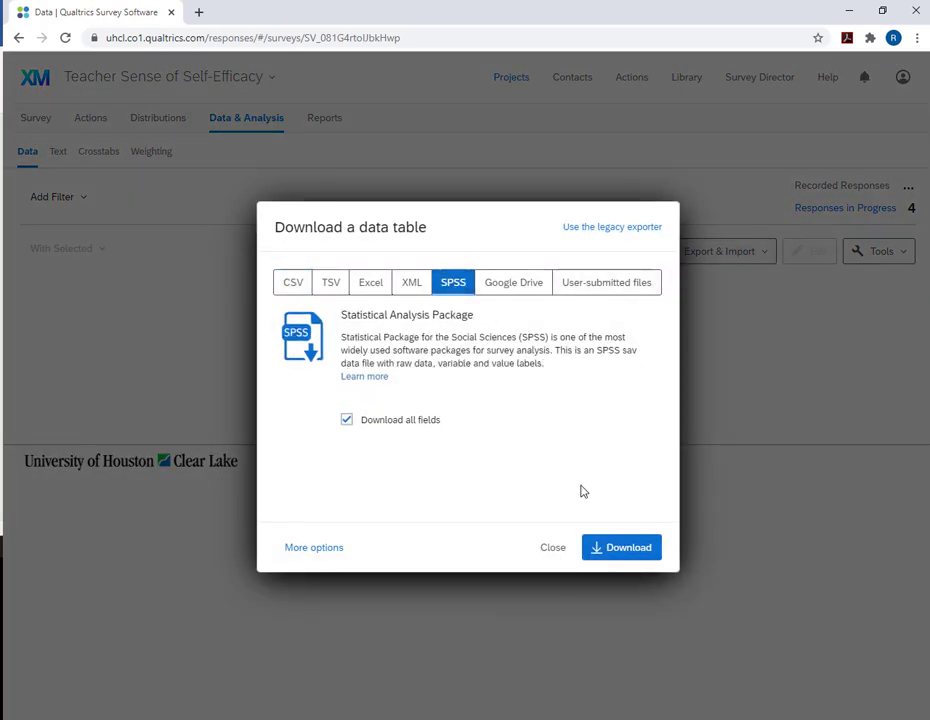
pyautogui.click(598, 551)
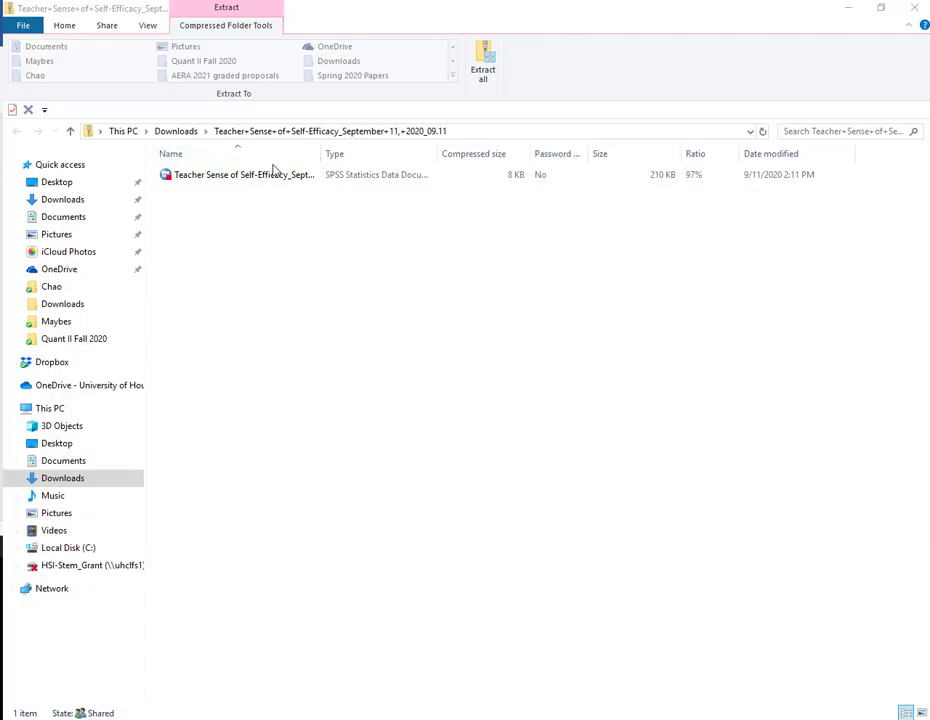
pyautogui.doubleClick(270, 174)
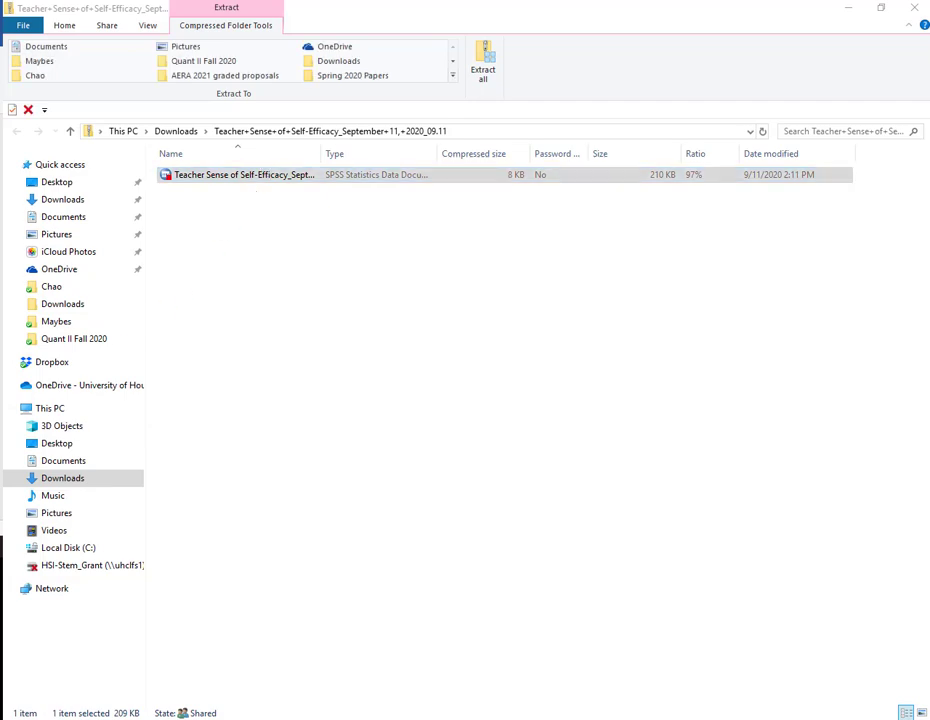
pyautogui.scroll(-2, 480, 370)
# Glance at the Variable View definitions, then return to the data grid.
pyautogui.scroll(2, 479, 419)
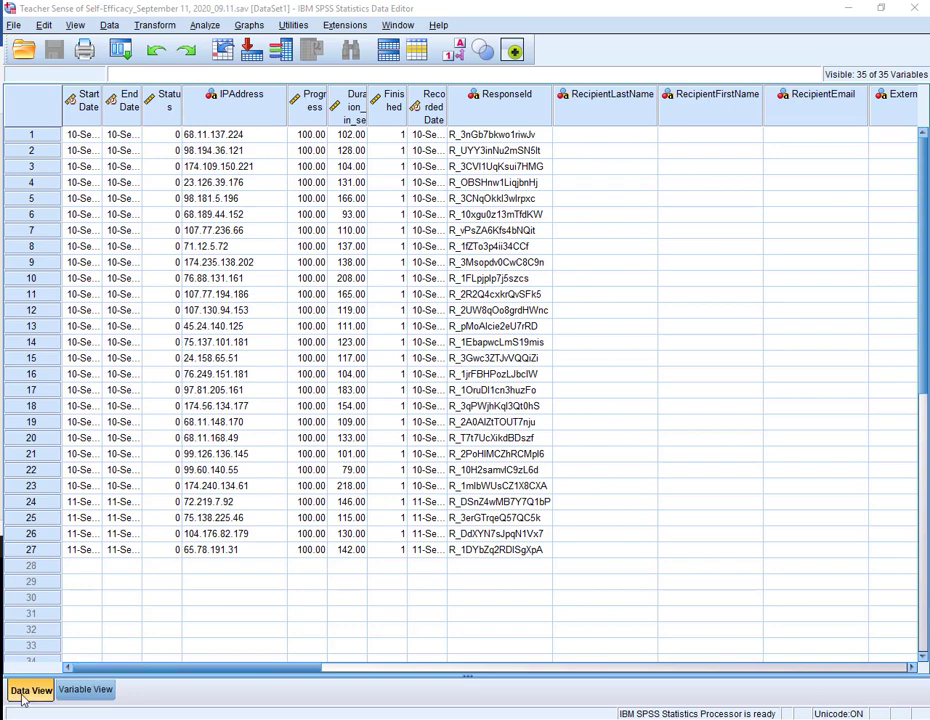
pyautogui.click(86, 690)
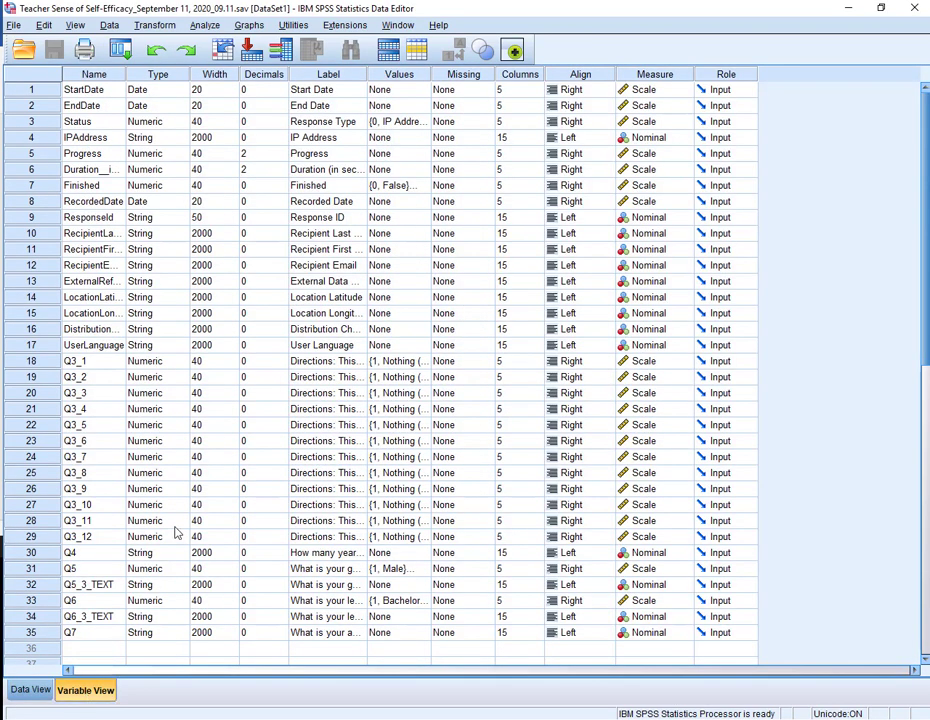
pyautogui.scroll(-1, 175, 533)
pyautogui.click(30, 690)
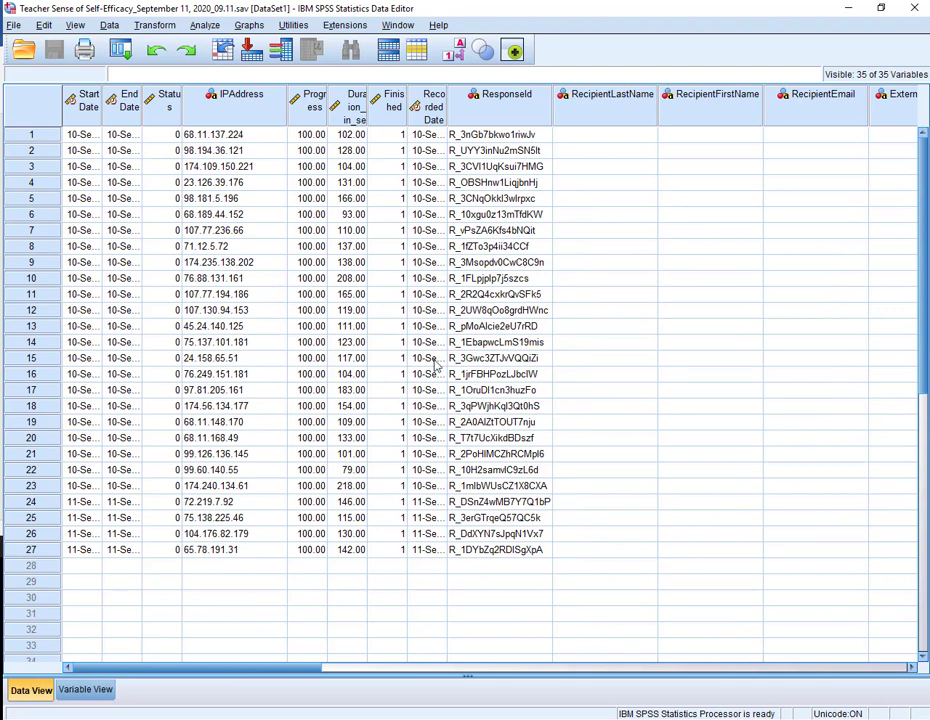
# Inspect the metadata columns StartDate through ResponseId in Data View.
pyautogui.click(92, 110)
pyautogui.click(125, 108)
pyautogui.click(163, 108)
pyautogui.click(240, 105)
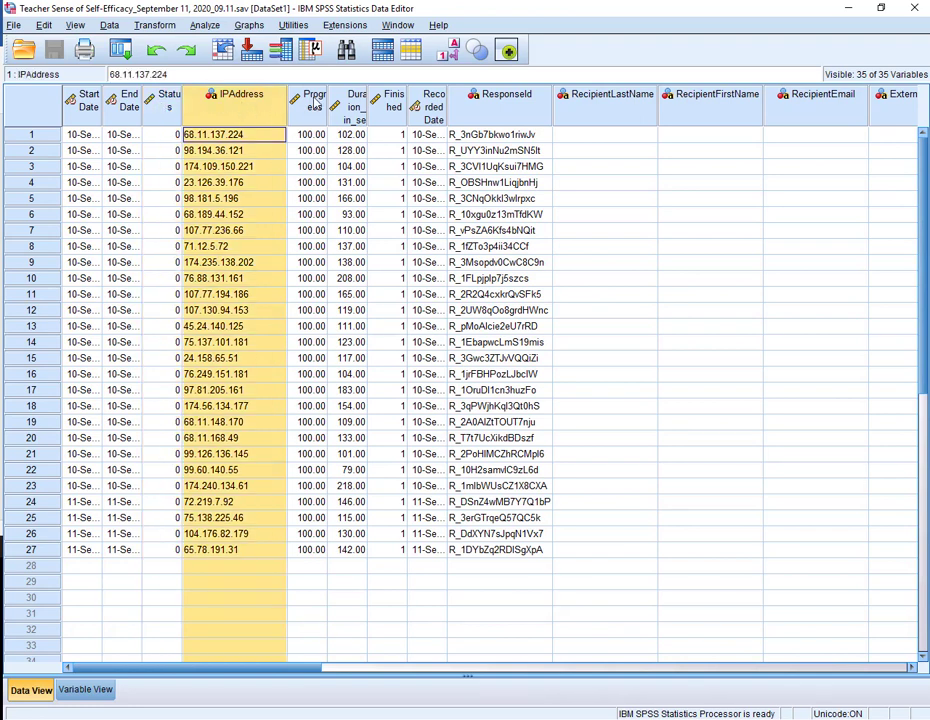
pyautogui.click(314, 108)
pyautogui.click(358, 112)
pyautogui.click(394, 110)
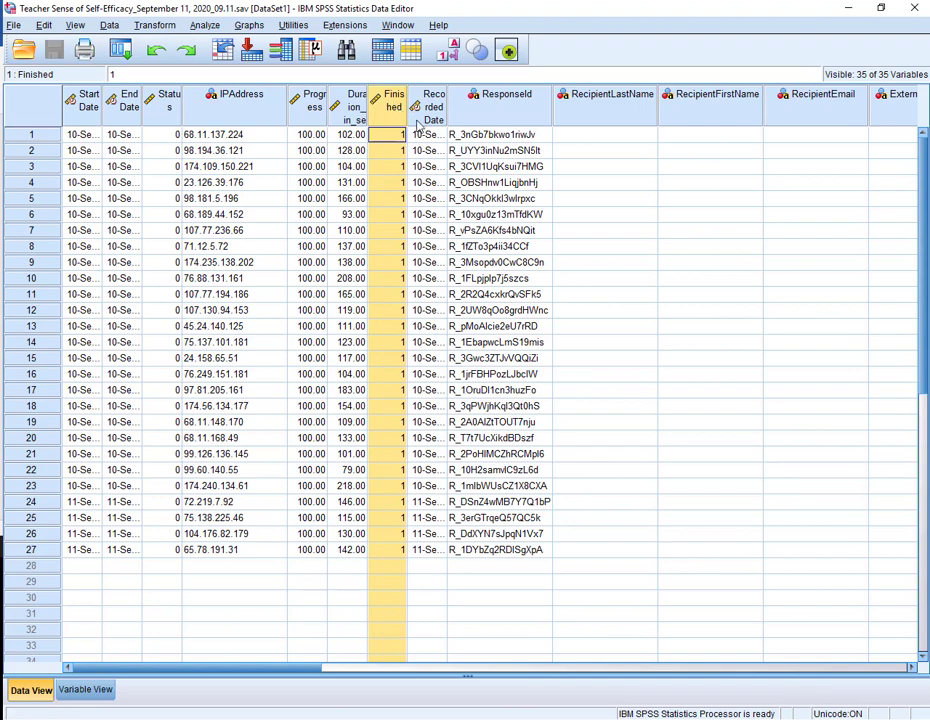
pyautogui.click(434, 108)
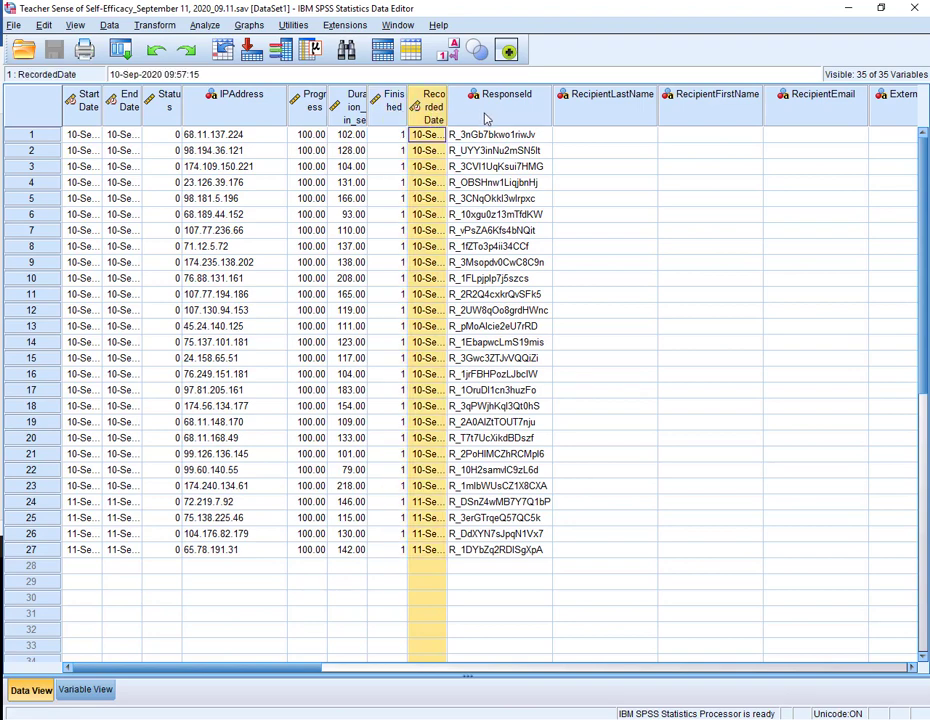
pyautogui.click(486, 110)
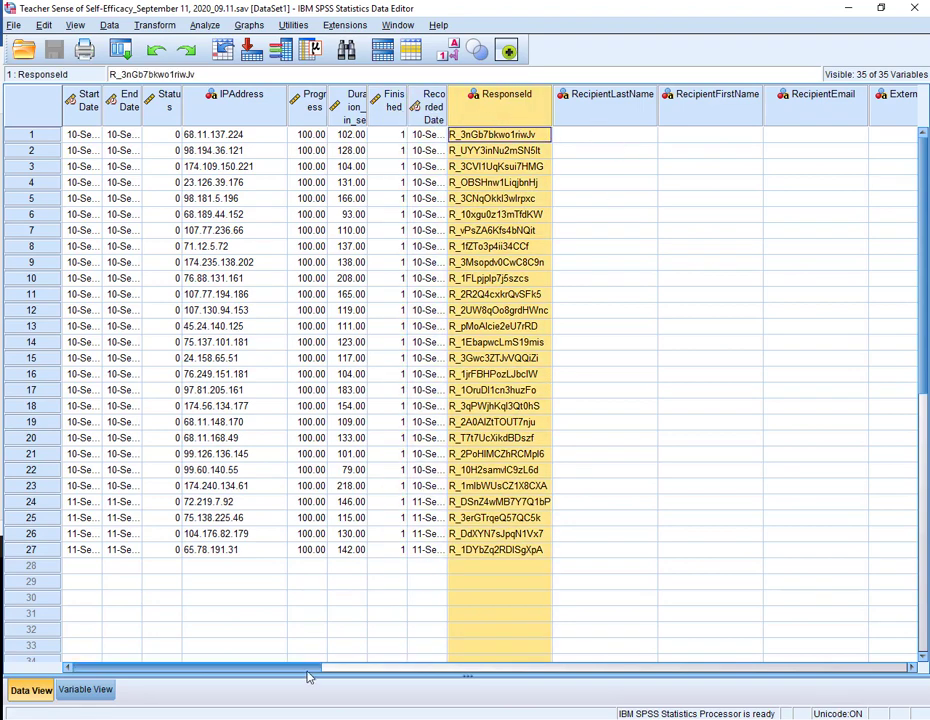
# Scroll across the response grid, then go back to Variable View.
pyautogui.moveTo(308, 673); pyautogui.dragTo(409, 674)
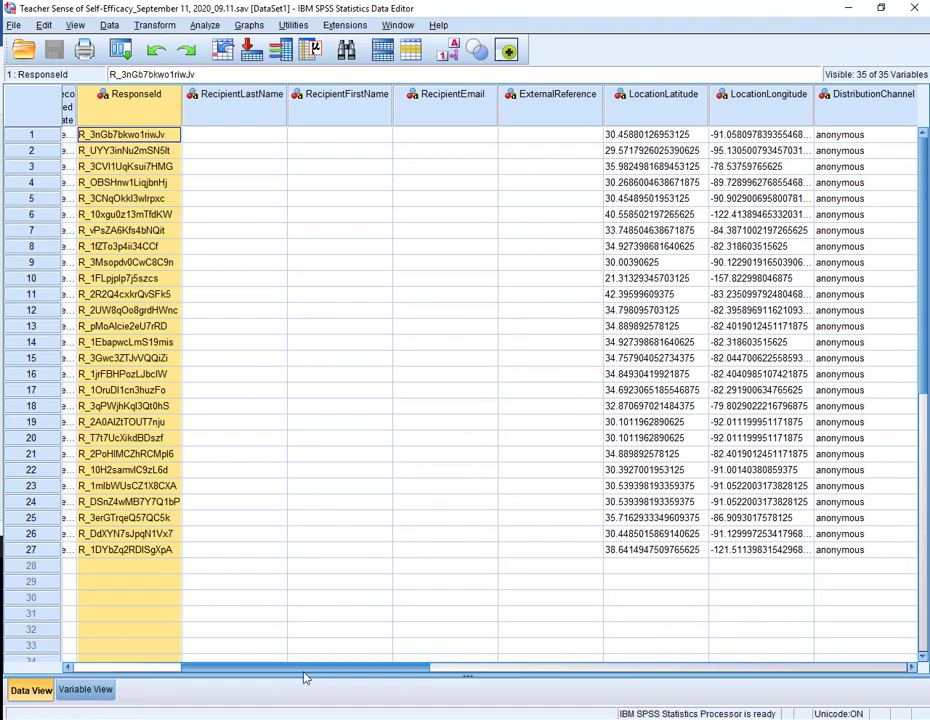
pyautogui.moveTo(301, 675); pyautogui.dragTo(415, 689)
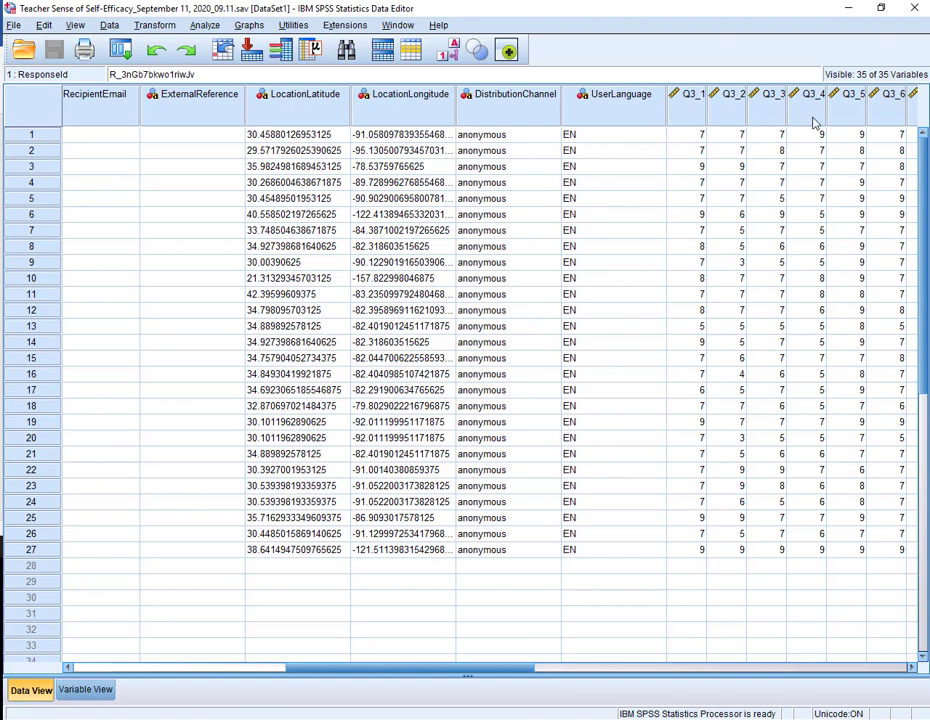
pyautogui.moveTo(445, 667); pyautogui.dragTo(220, 662)
pyautogui.click(85, 689)
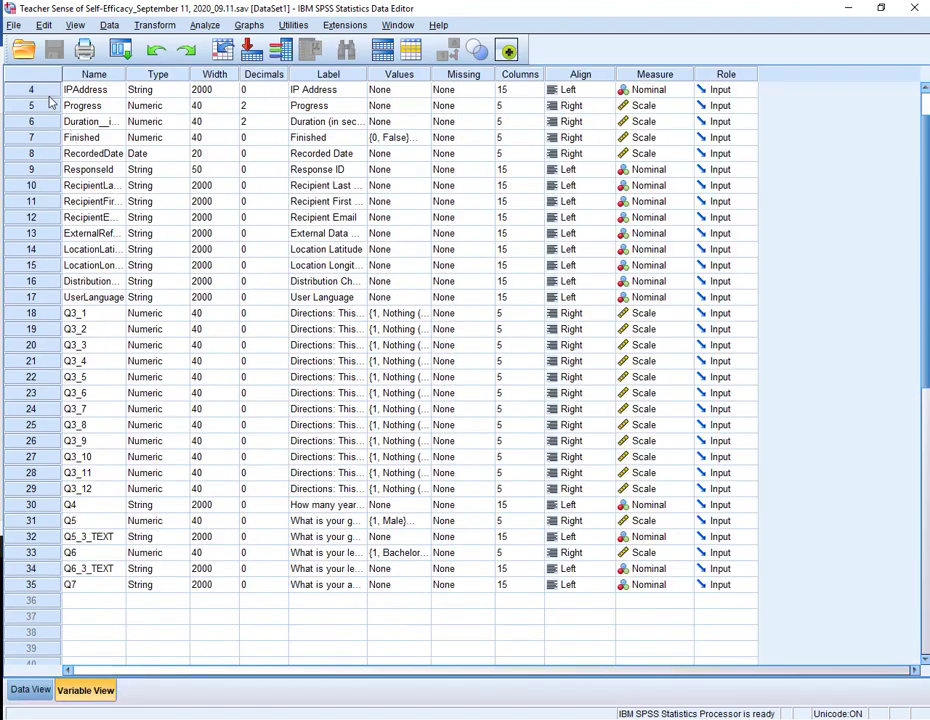
# Delete the metadata variables StartDate through UserLanguage, leaving Q3_1 to Q7.
pyautogui.moveTo(30, 89); pyautogui.dragTo(18, 297)
pyautogui.rightClick(26, 233)
pyautogui.click(27, 90)
pyautogui.moveTo(27, 90); pyautogui.dragTo(26, 297)
pyautogui.rightClick(27, 297)
pyautogui.click(56, 340)
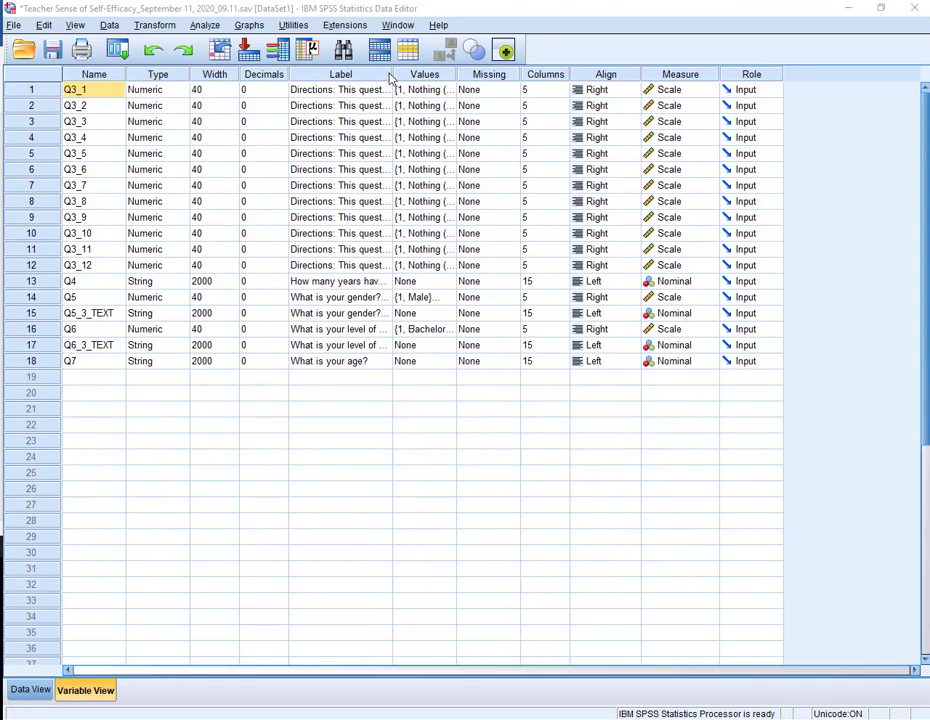
# Widen the Label column and confirm Q3_1's value labels run 1 'Nothing' to 9 'A great deal'.
pyautogui.moveTo(391, 75); pyautogui.dragTo(512, 76)
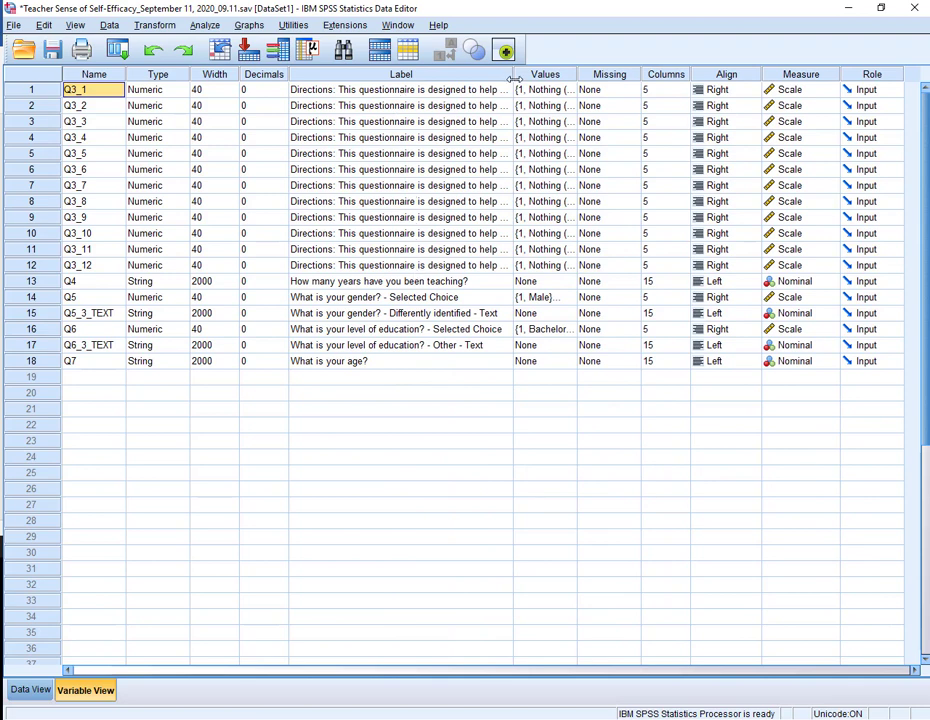
pyautogui.moveTo(511, 75); pyautogui.dragTo(386, 110)
pyautogui.click(440, 90)
pyautogui.click(441, 90)
pyautogui.scroll(-2, 448, 408)
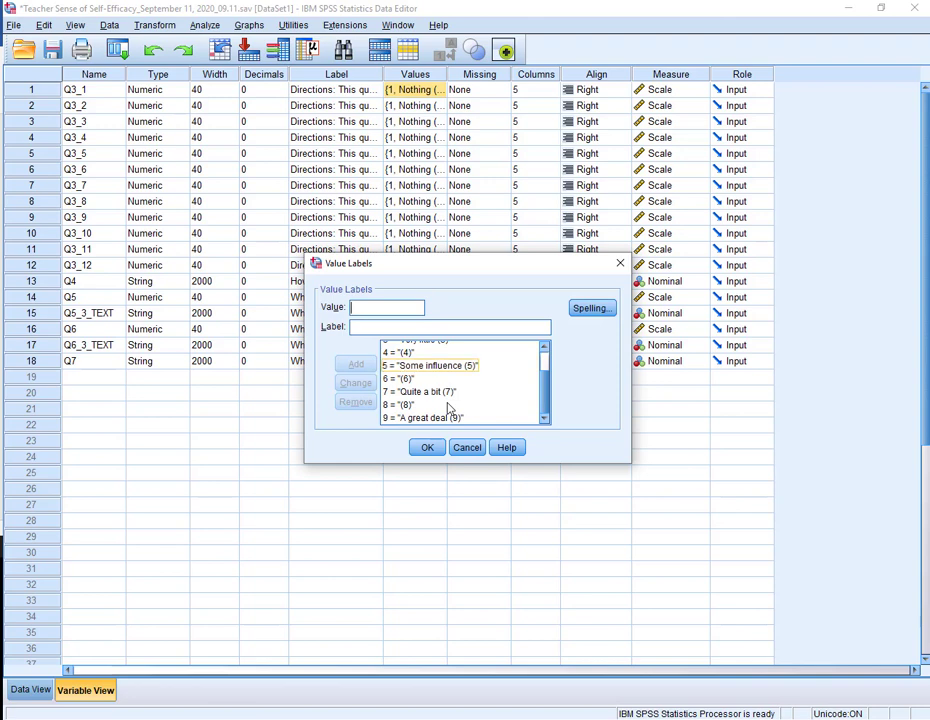
pyautogui.scroll(2, 446, 411)
pyautogui.click(619, 266)
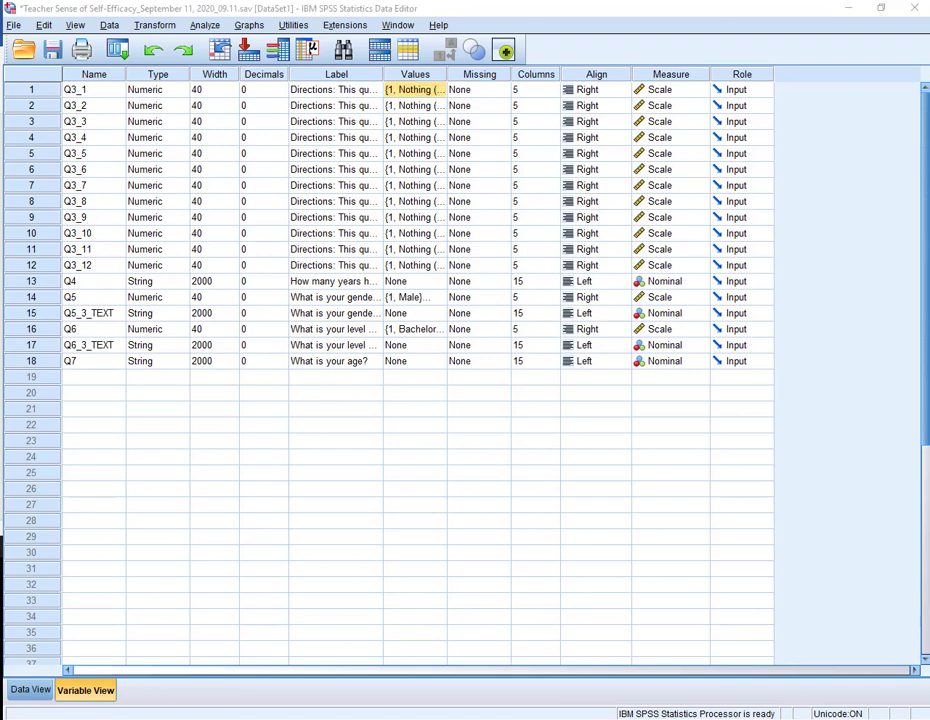
# Look up TSES short-form subscales: Engagement 2,3,4,11; Instructional 5,9,10,12; Management 1,6,7,8.
pyautogui.hotkey('alt', 'Tab')
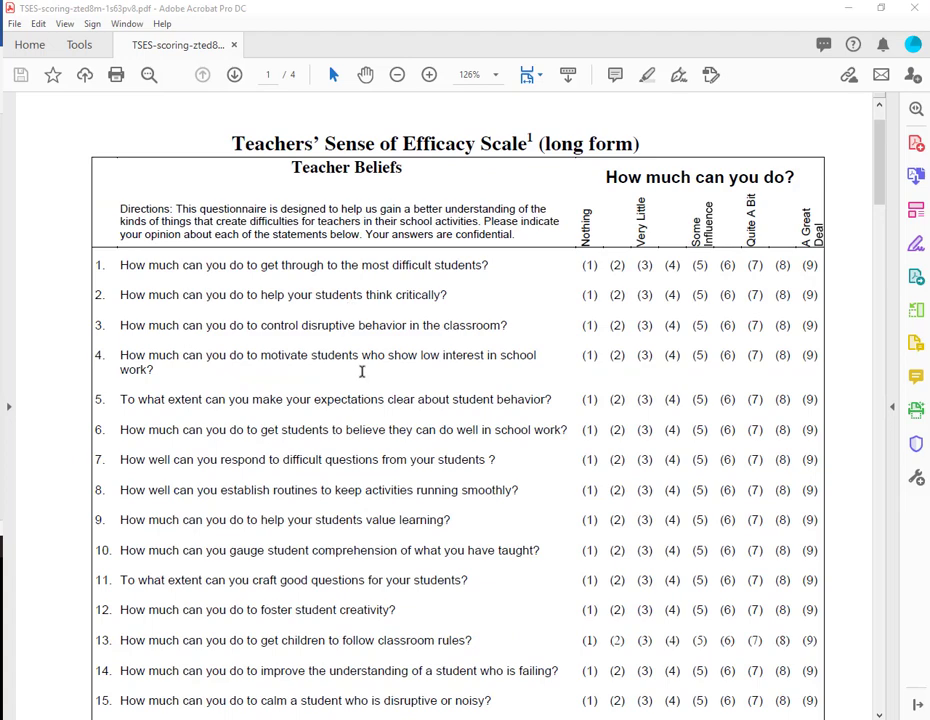
pyautogui.scroll(-7, 362, 371)
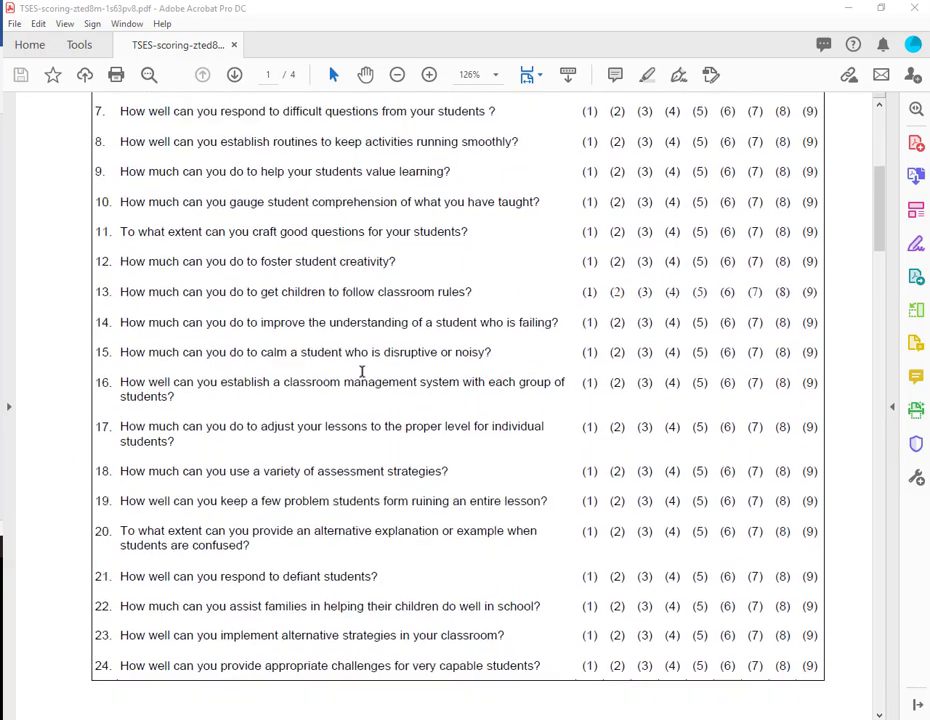
pyautogui.scroll(-8, 362, 371)
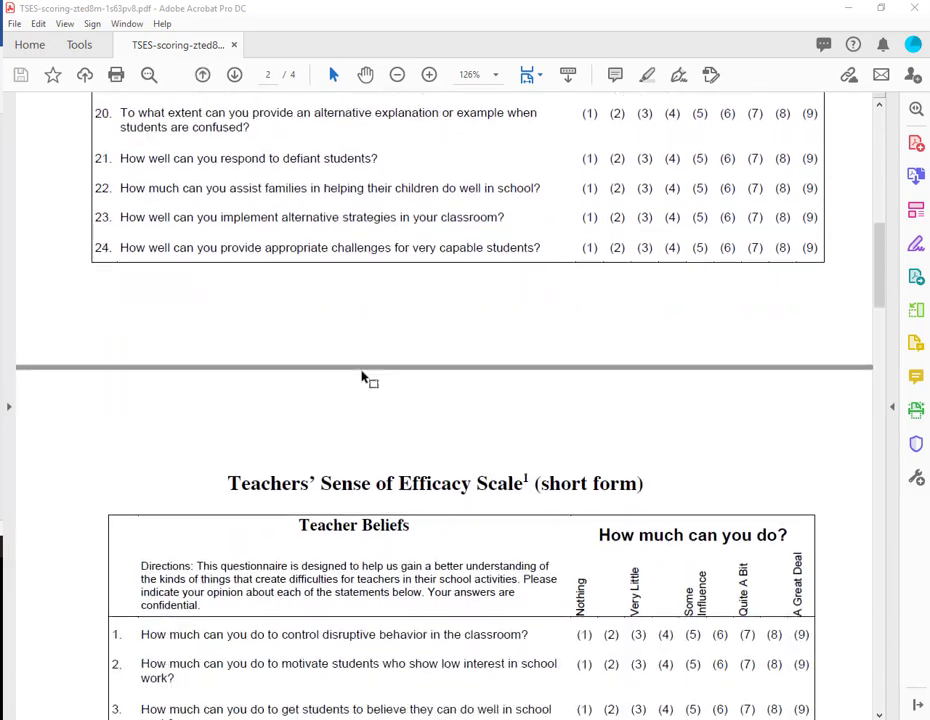
pyautogui.scroll(-2, 364, 377)
pyautogui.moveTo(640, 380); pyautogui.dragTo(541, 380)
pyautogui.scroll(-5, 518, 352)
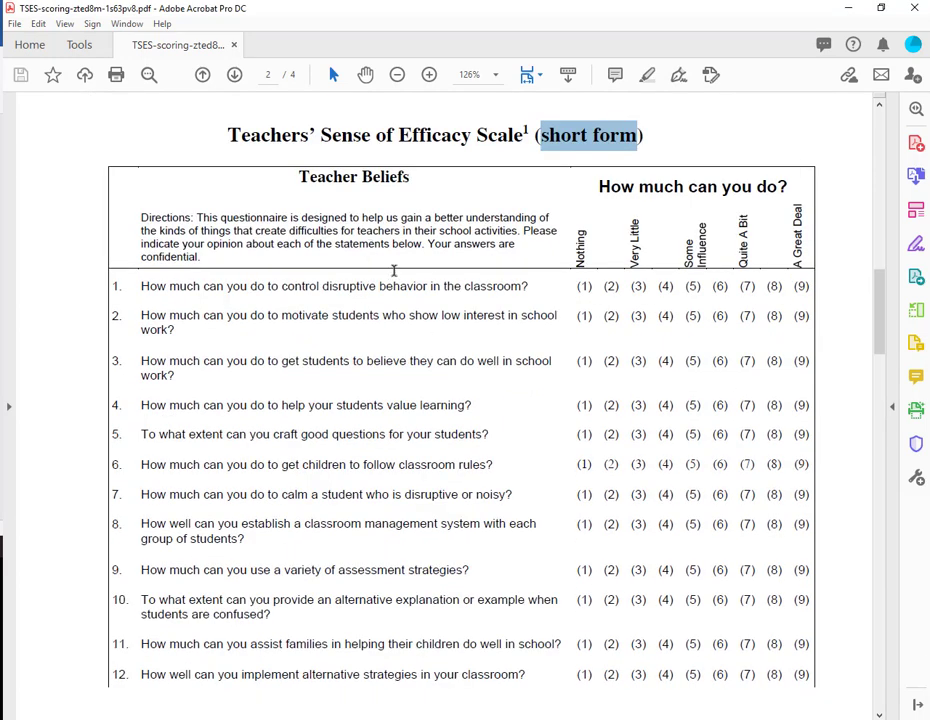
pyautogui.scroll(-1, 349, 252)
pyautogui.scroll(-15, 415, 480)
pyautogui.scroll(-10, 410, 481)
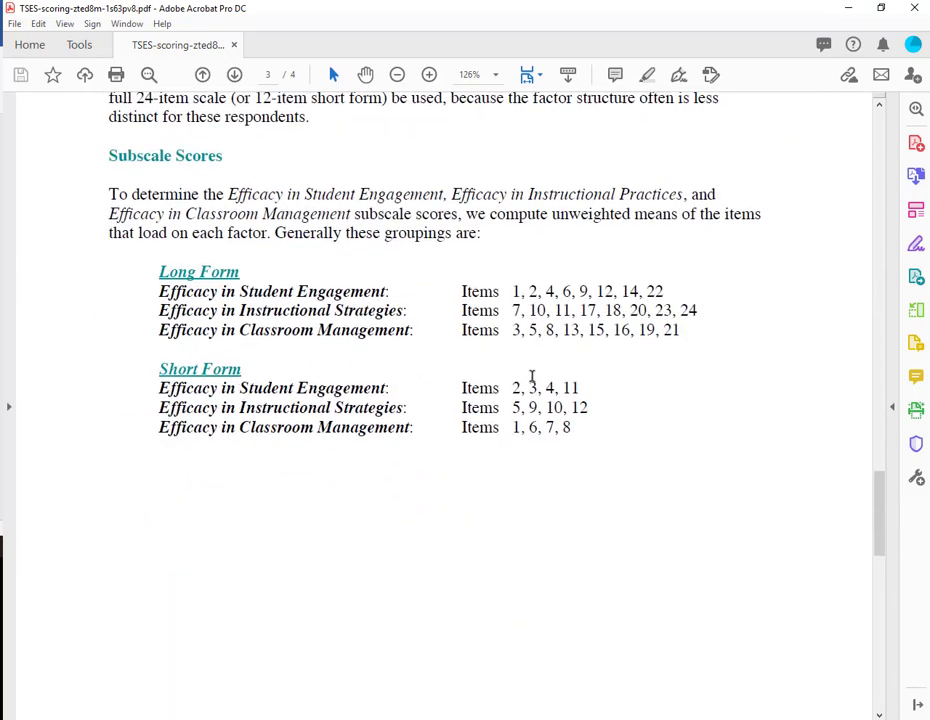
pyautogui.moveTo(514, 388); pyautogui.dragTo(578, 389)
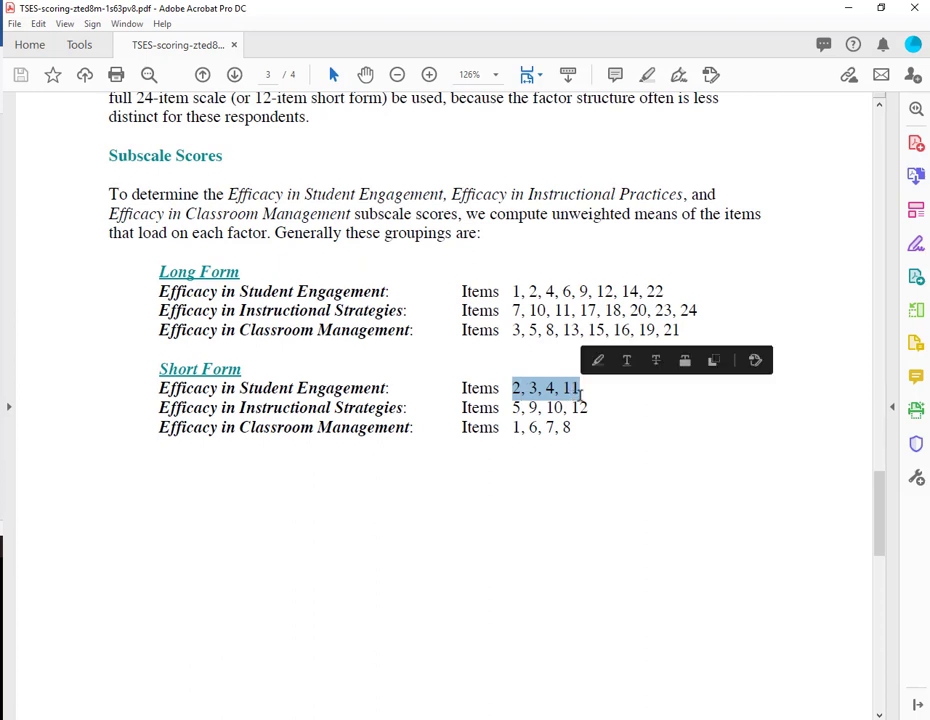
pyautogui.click(362, 413)
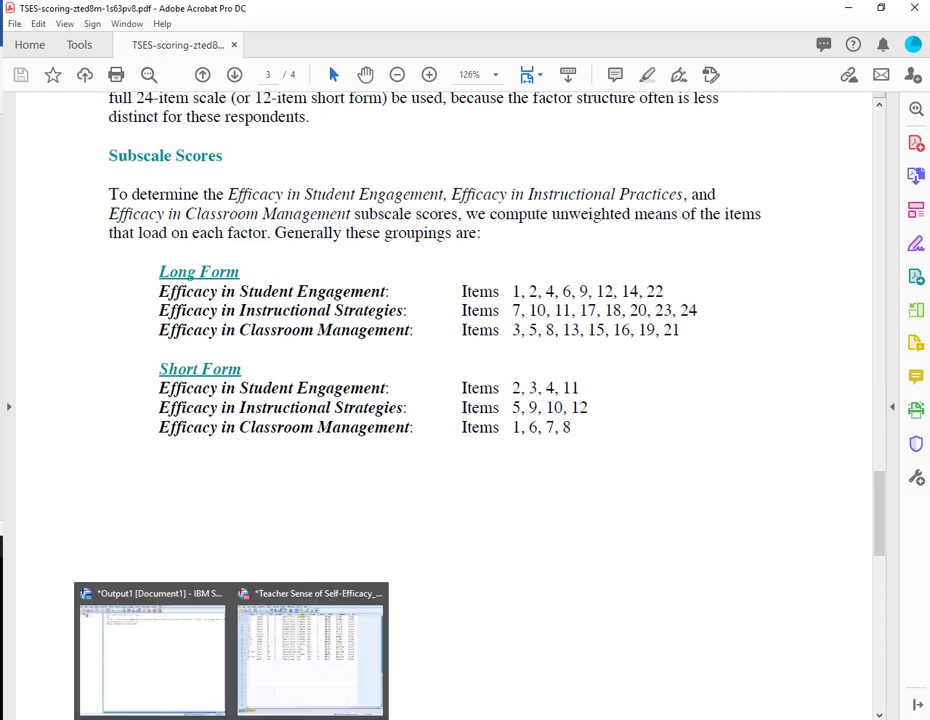
# Rename Q3_2, Q3_3, Q3_4 and Q3_11 to SE_1–SE_4 and move SE_4 right after SE_3.
pyautogui.click(309, 677)
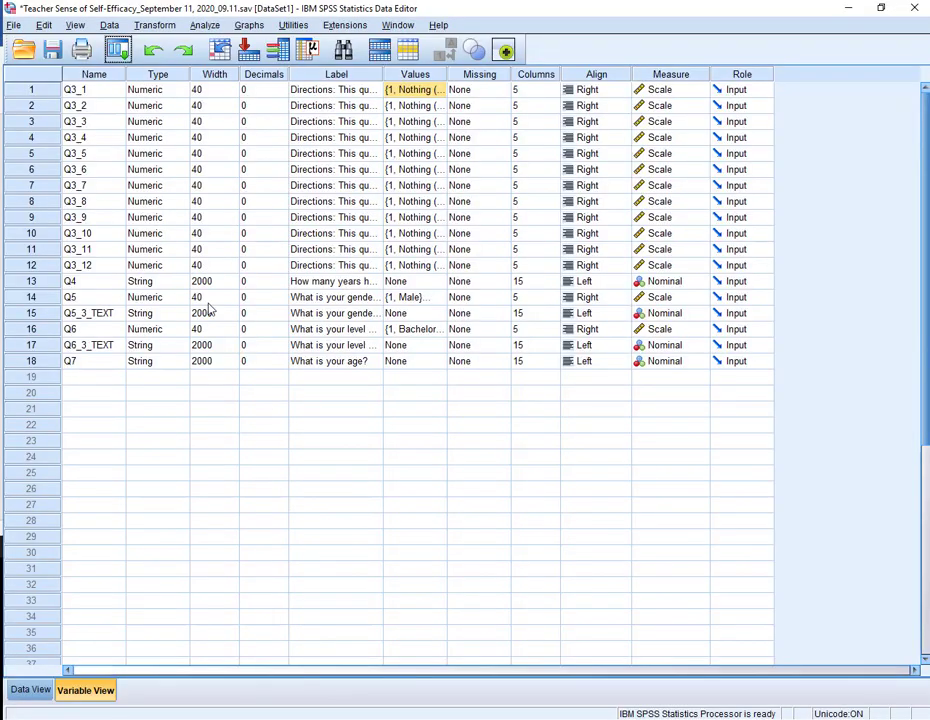
pyautogui.click(97, 106)
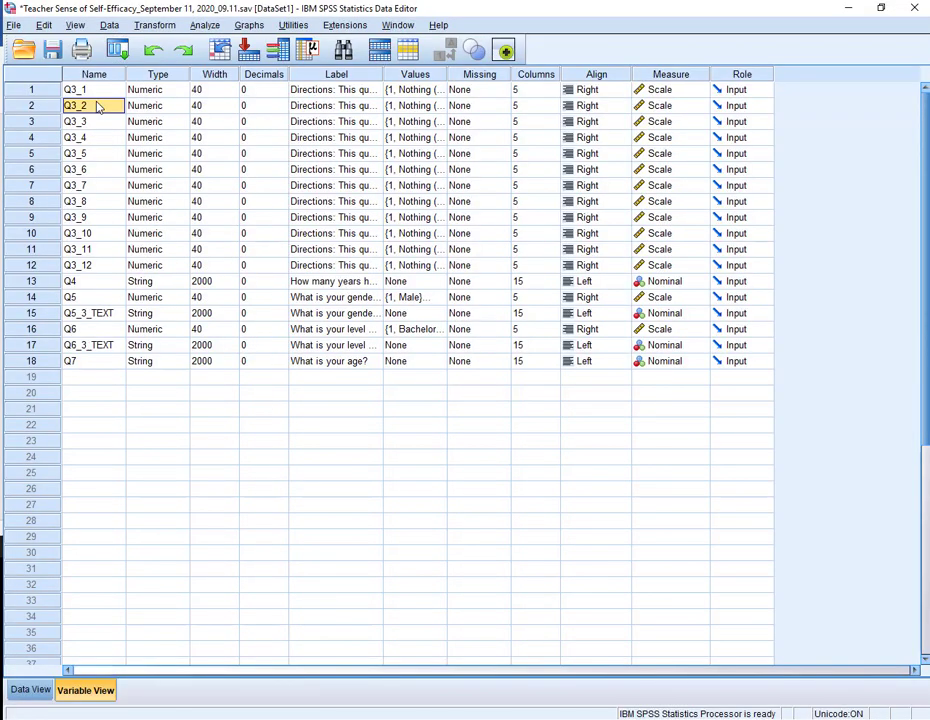
pyautogui.write('SE_1')
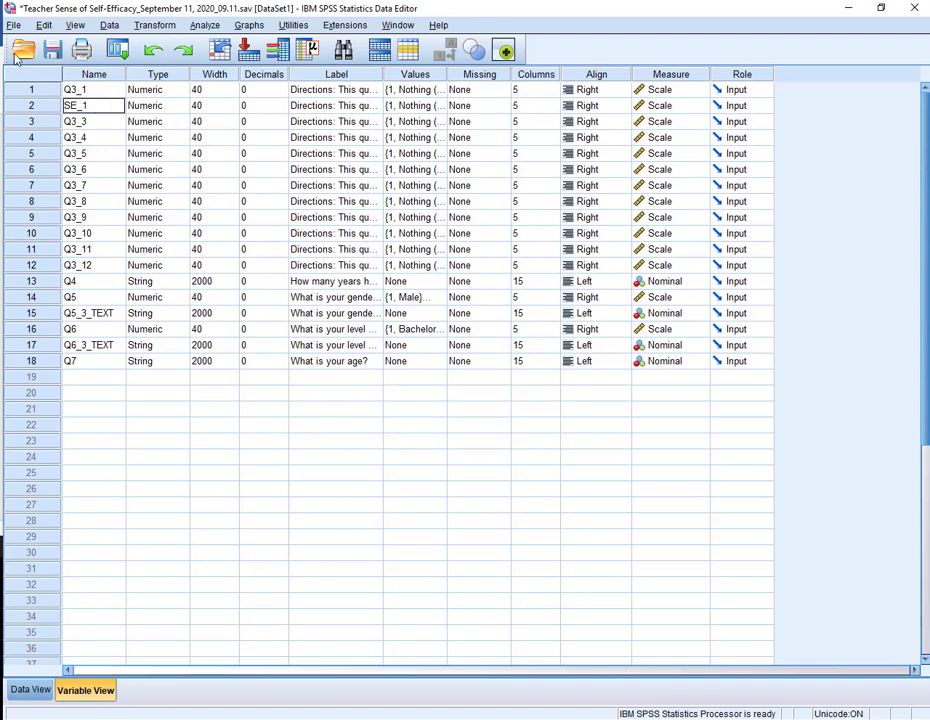
pyautogui.click(95, 122)
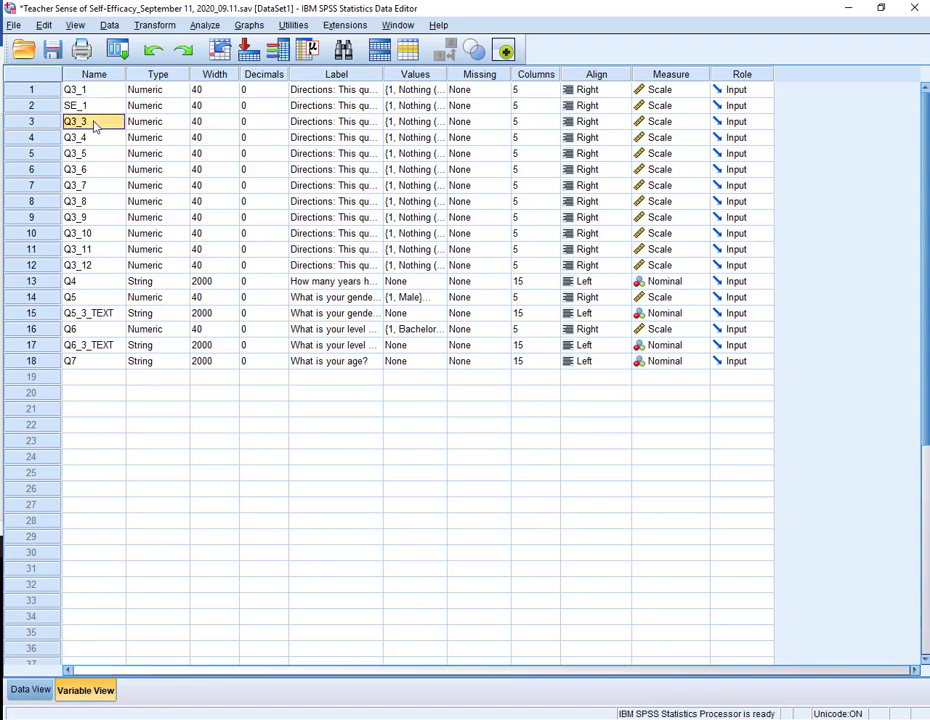
pyautogui.write('SE_2')
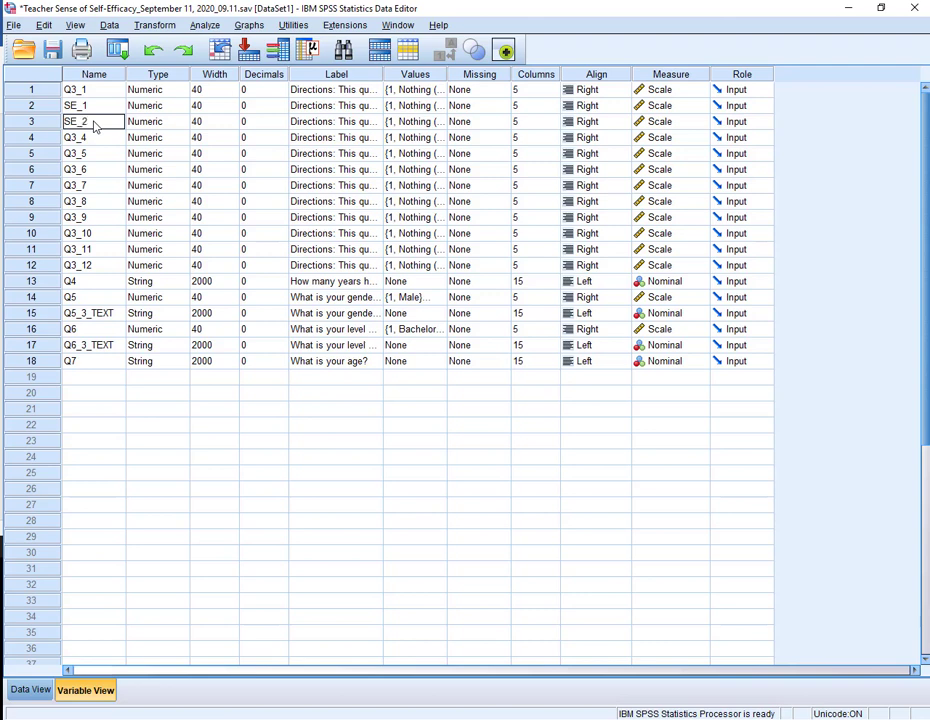
pyautogui.click(88, 139)
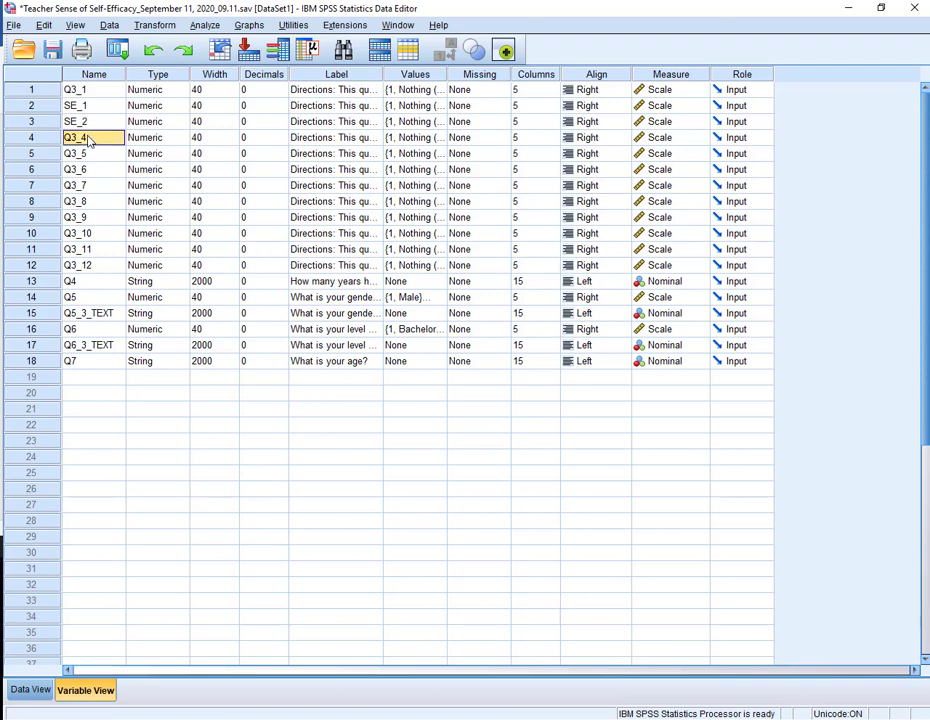
pyautogui.write('SE_3')
pyautogui.click(75, 251)
pyautogui.write('S')
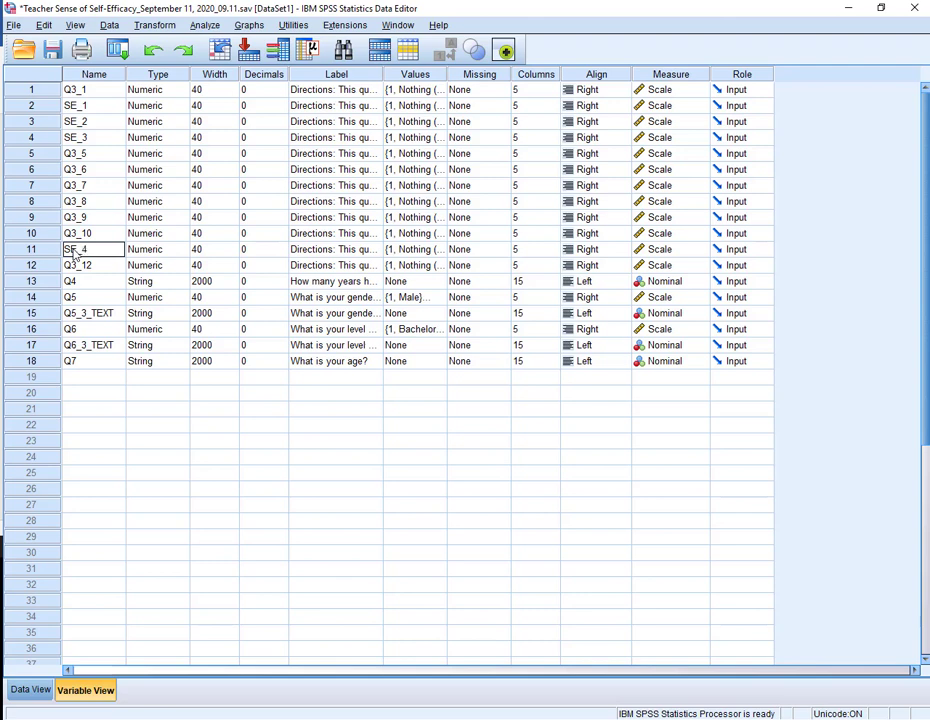
pyautogui.click(31, 249)
pyautogui.moveTo(33, 258); pyautogui.dragTo(33, 163)
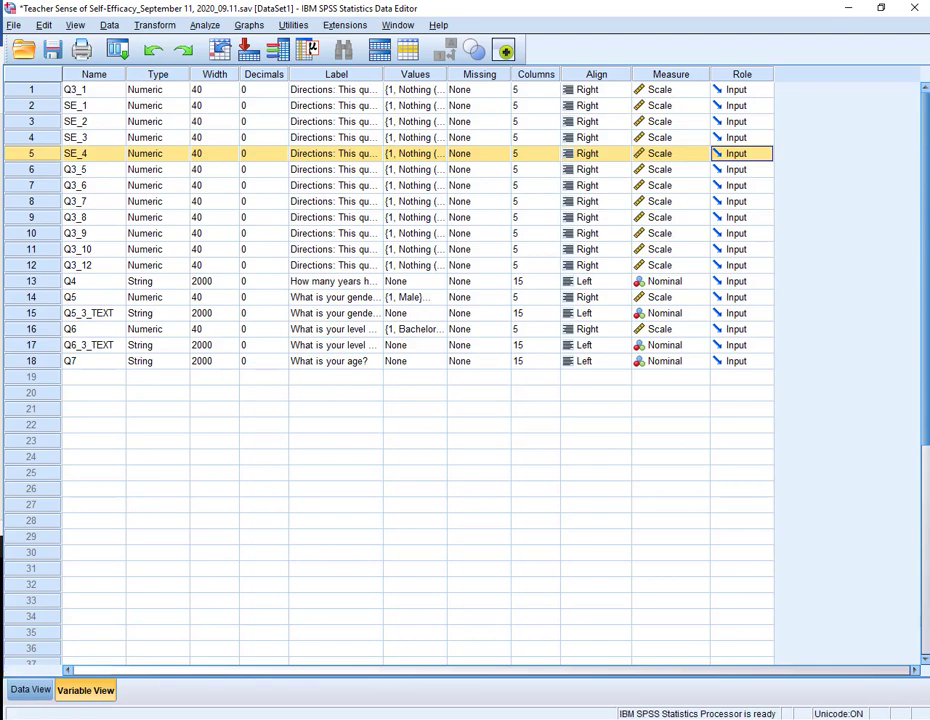
# Check the scoring PDF and rename Q3_10 and Q3_12 as Instructional Strategies IS items.
pyautogui.hotkey('alt', 'Tab')
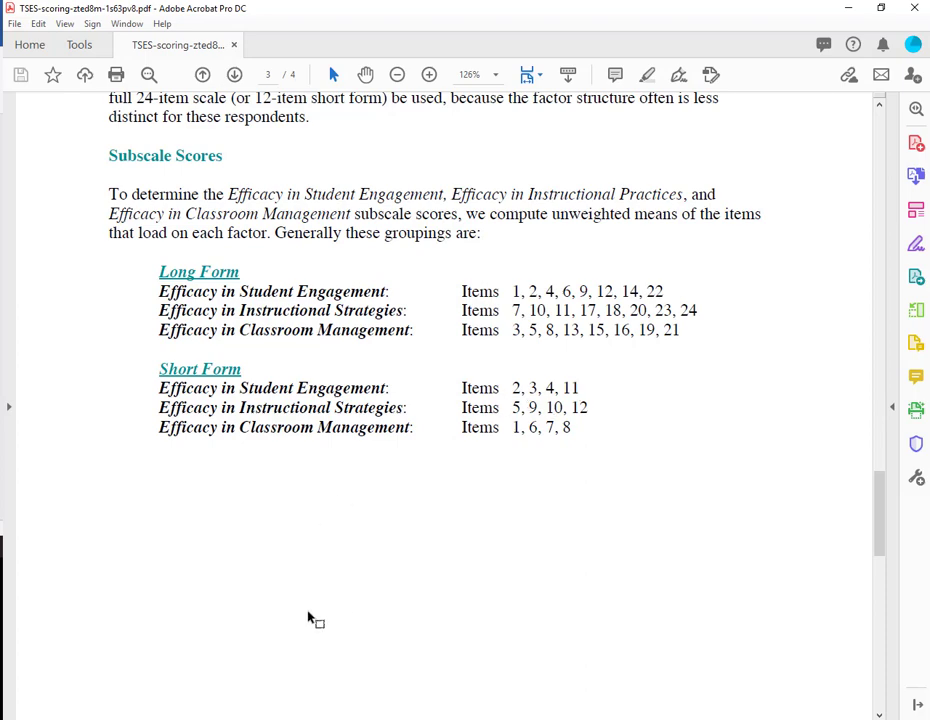
pyautogui.hotkey('alt', 'Tab')
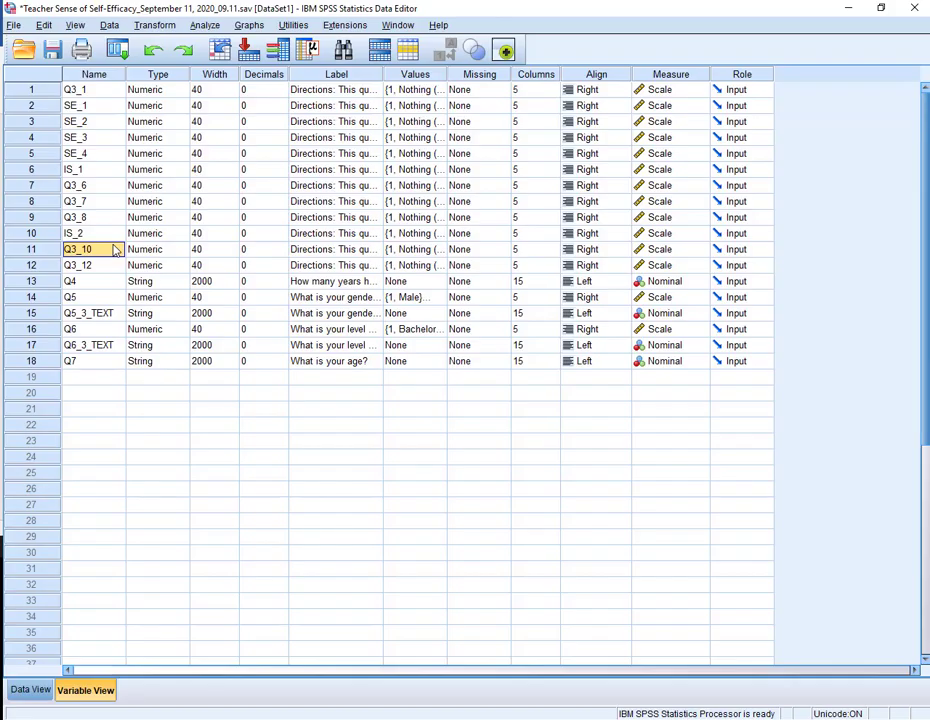
pyautogui.press('BackSpace')
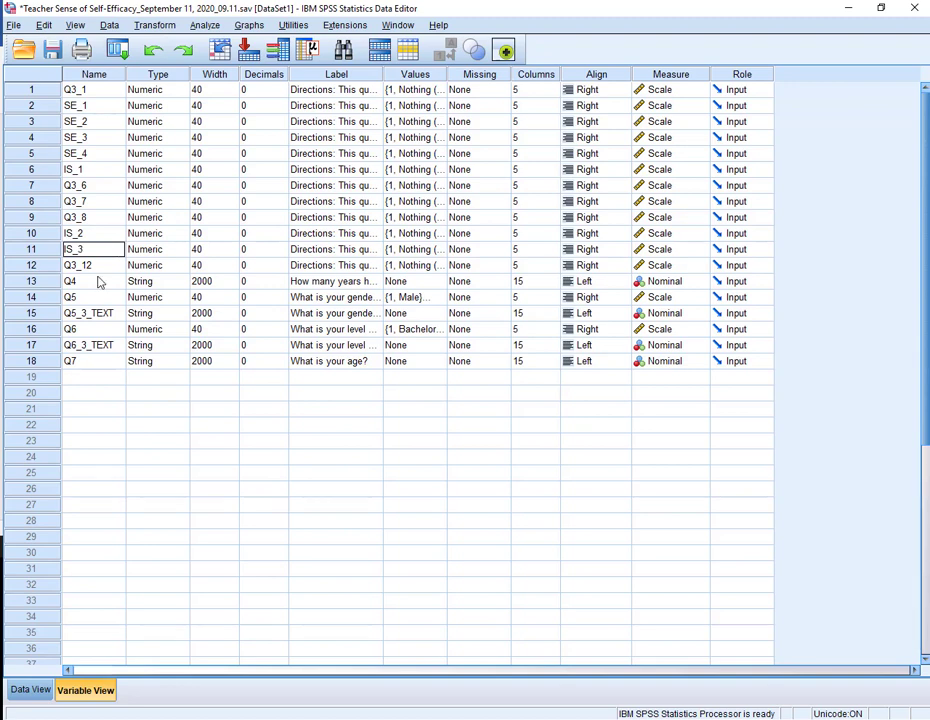
pyautogui.click(98, 270)
pyautogui.press('BackSpace')
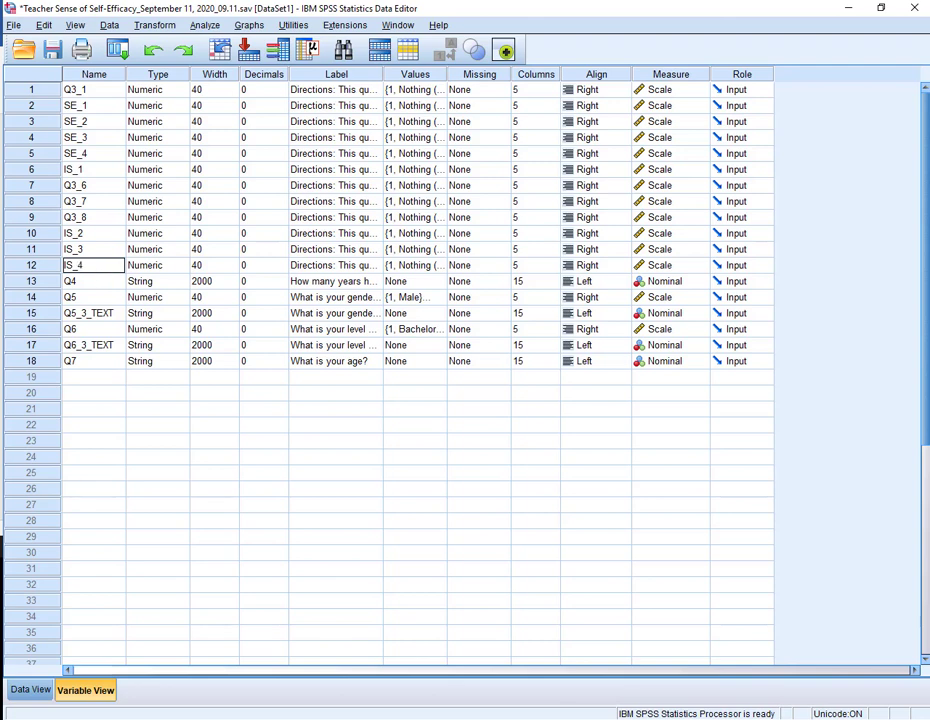
pyautogui.hotkey('alt', 'Tab')
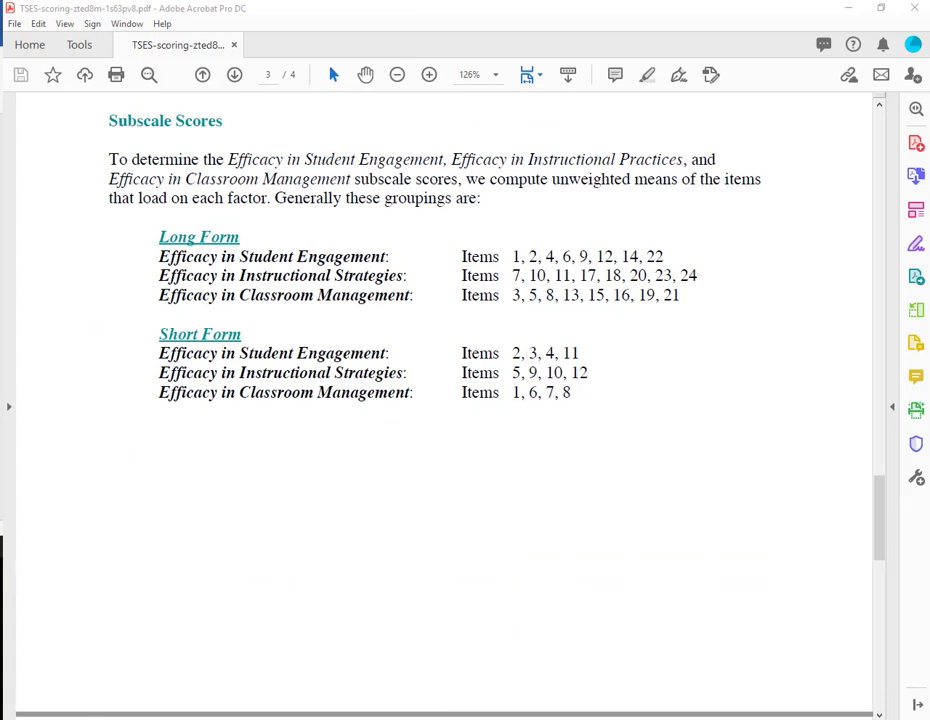
pyautogui.hotkey('alt', 'Tab')
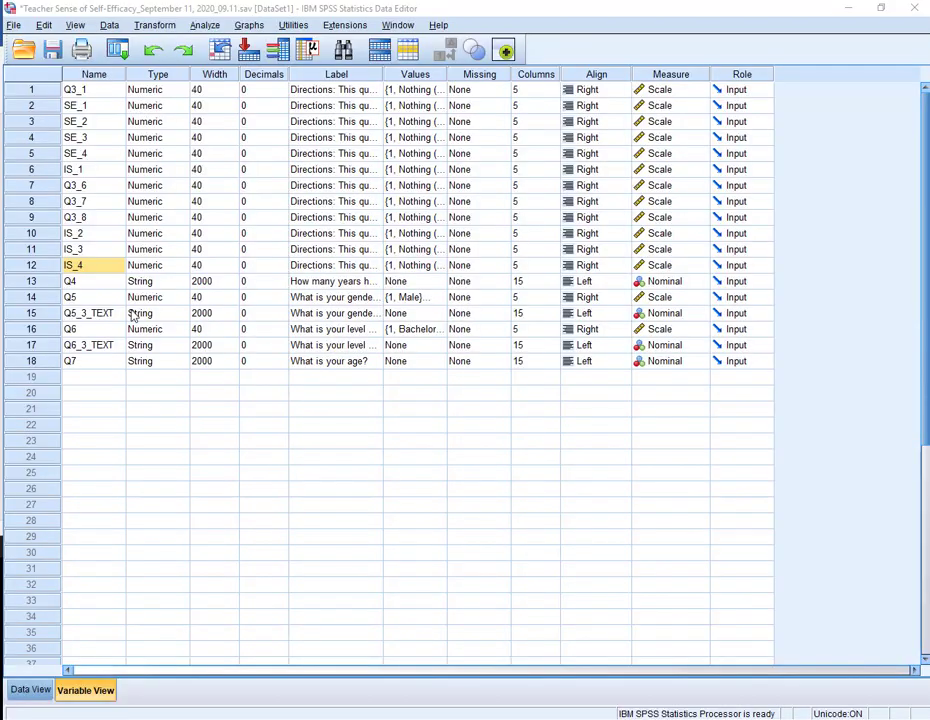
# Rename Q3_1, Q3_6, Q3_7 and Q3_8 to CM_1, CM_2, CM_3 and CM_4.
pyautogui.click(105, 92)
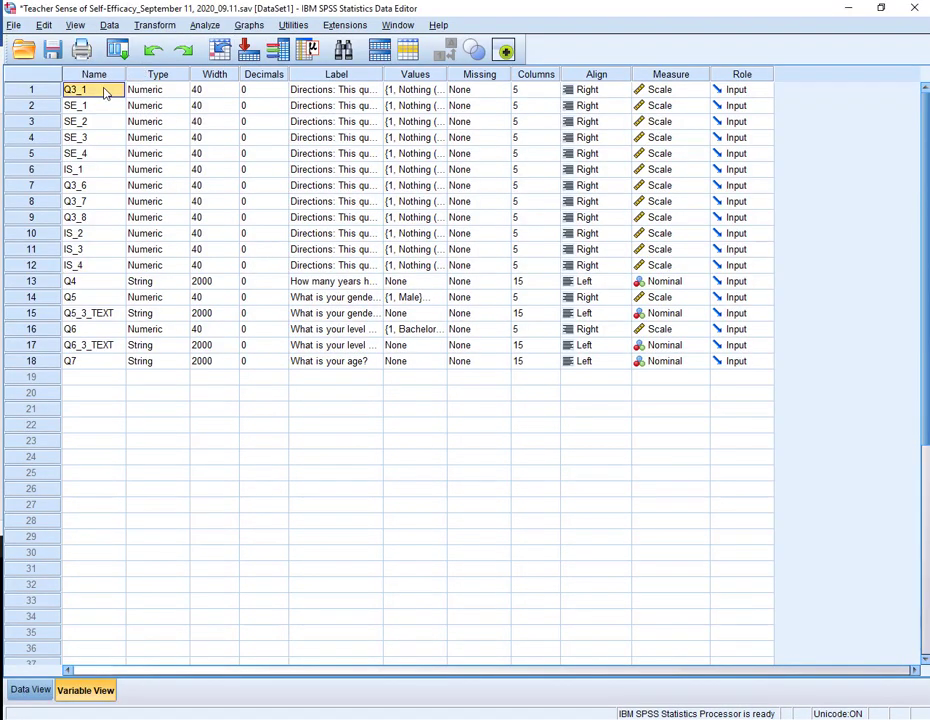
pyautogui.write('CM')
pyautogui.click(99, 190)
pyautogui.write('C')
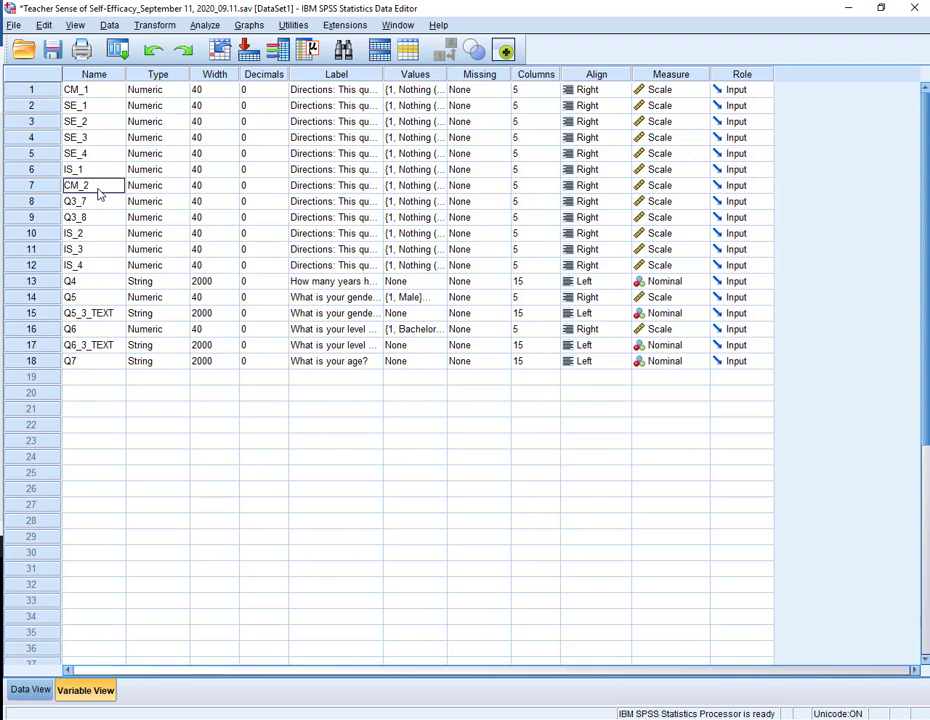
pyautogui.write('M_2')
pyautogui.click(97, 201)
pyautogui.write('CM_3')
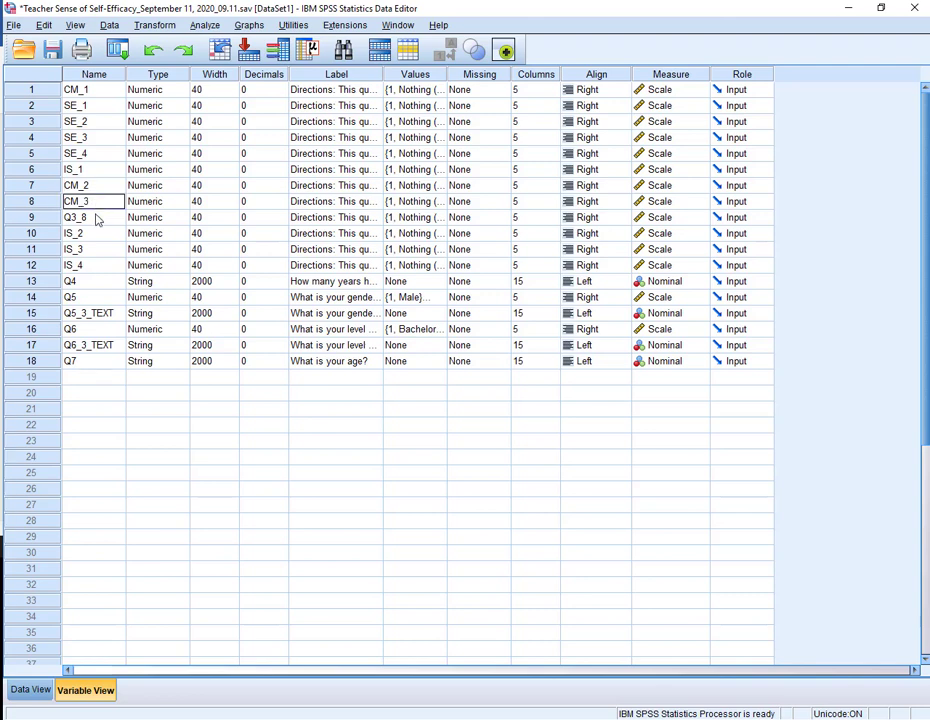
pyautogui.click(96, 218)
pyautogui.write('CM_4')
# Move CM_1 below IS_1 and IS_2–IS_4 up so items run SE, IS, then CM.
pyautogui.click(47, 92)
pyautogui.moveTo(44, 101); pyautogui.dragTo(37, 188)
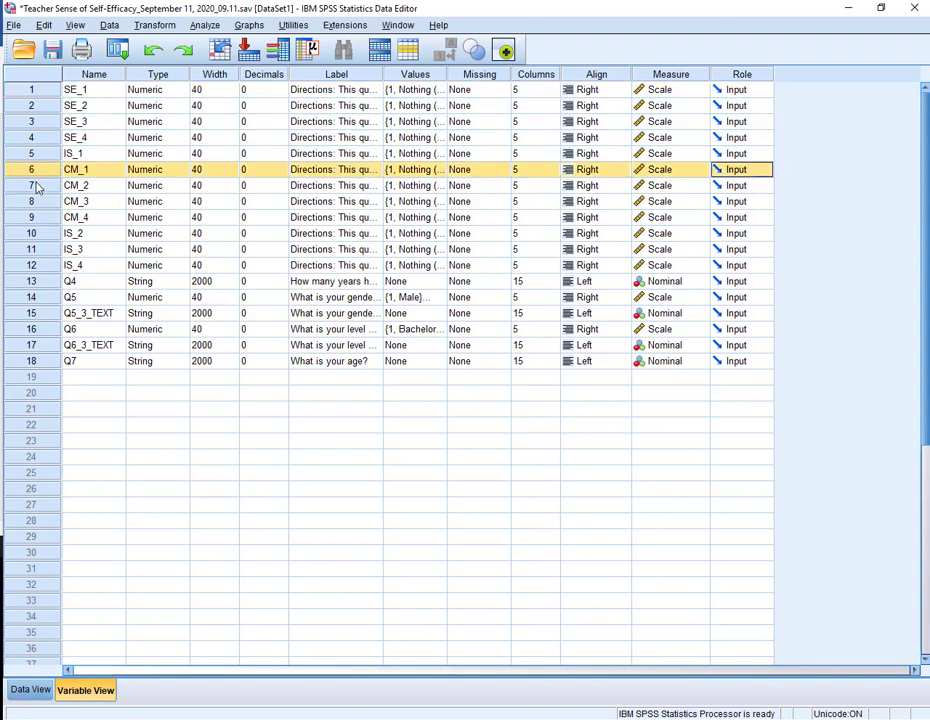
pyautogui.keyDown('shift'); pyautogui.click(31, 233); pyautogui.keyUp('shift')
pyautogui.click(31, 233)
pyautogui.keyDown('shift'); pyautogui.click(31, 265); pyautogui.keyUp('shift')
pyautogui.moveTo(35, 241); pyautogui.dragTo(34, 183)
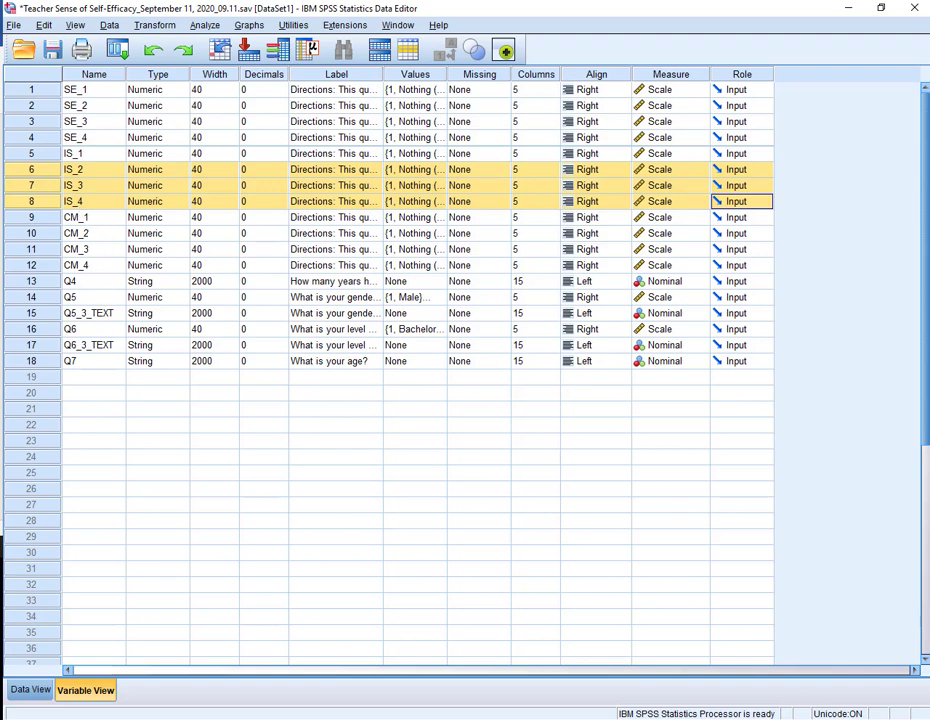
pyautogui.click(263, 440)
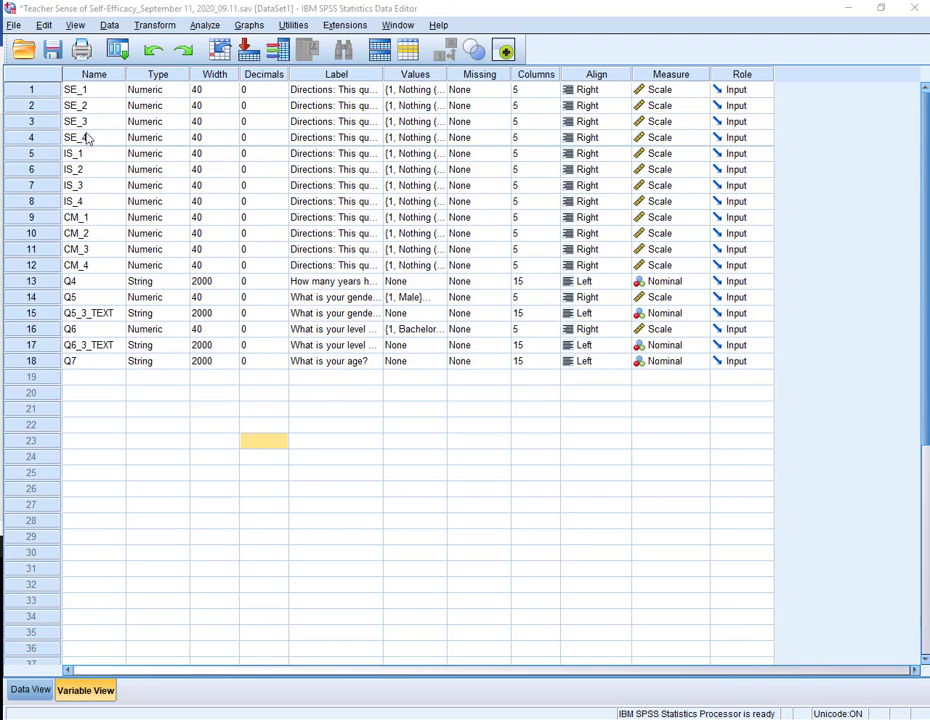
pyautogui.click(204, 25)
pyautogui.moveTo(218, 281)
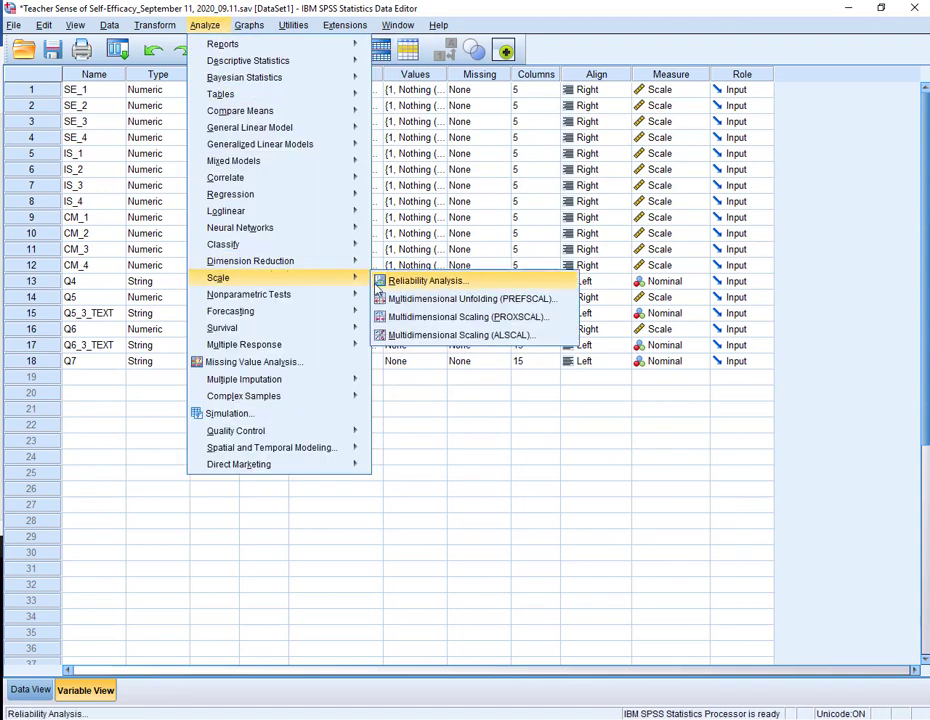
# Run a reliability analysis on SE_1–SE_4, giving Cronbach's alpha .771.
pyautogui.click(380, 283)
pyautogui.rightClick(344, 226)
pyautogui.click(338, 243)
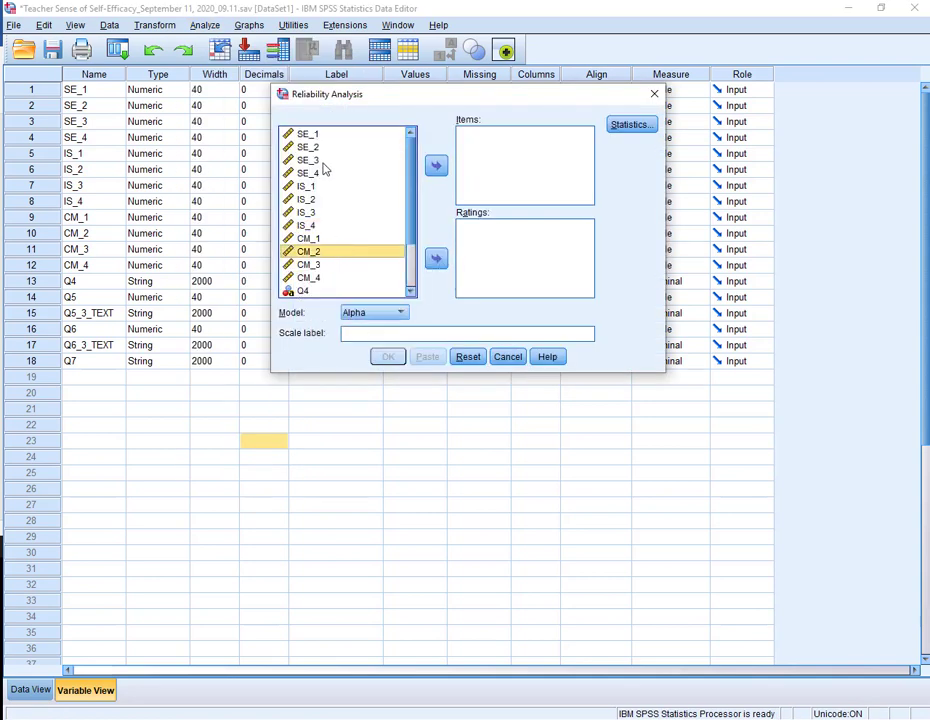
pyautogui.click(308, 134)
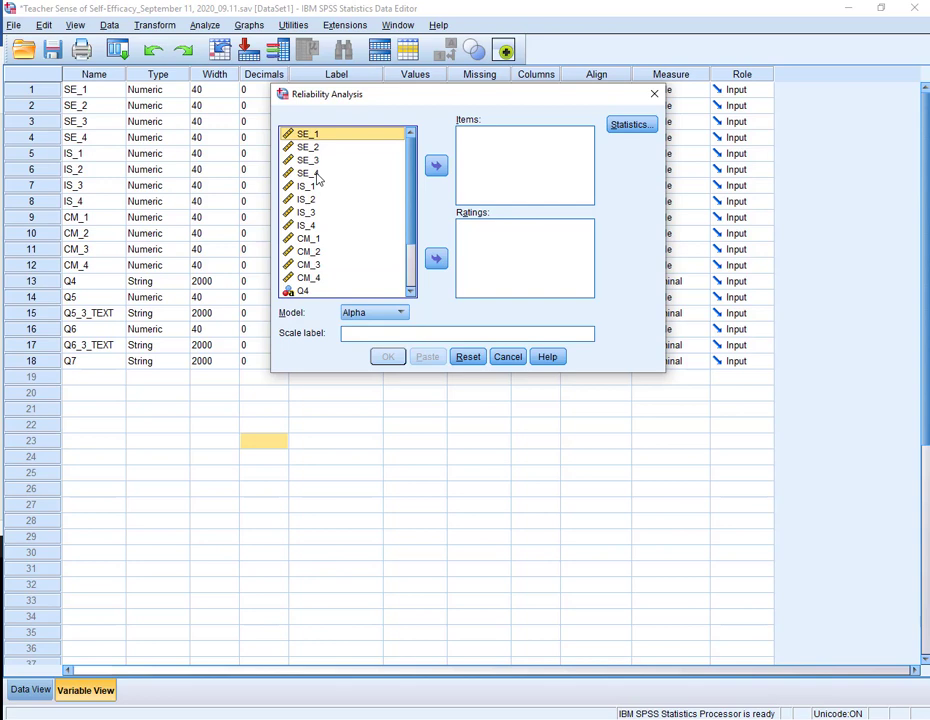
pyautogui.keyDown('shift'); pyautogui.click(318, 176); pyautogui.keyUp('shift')
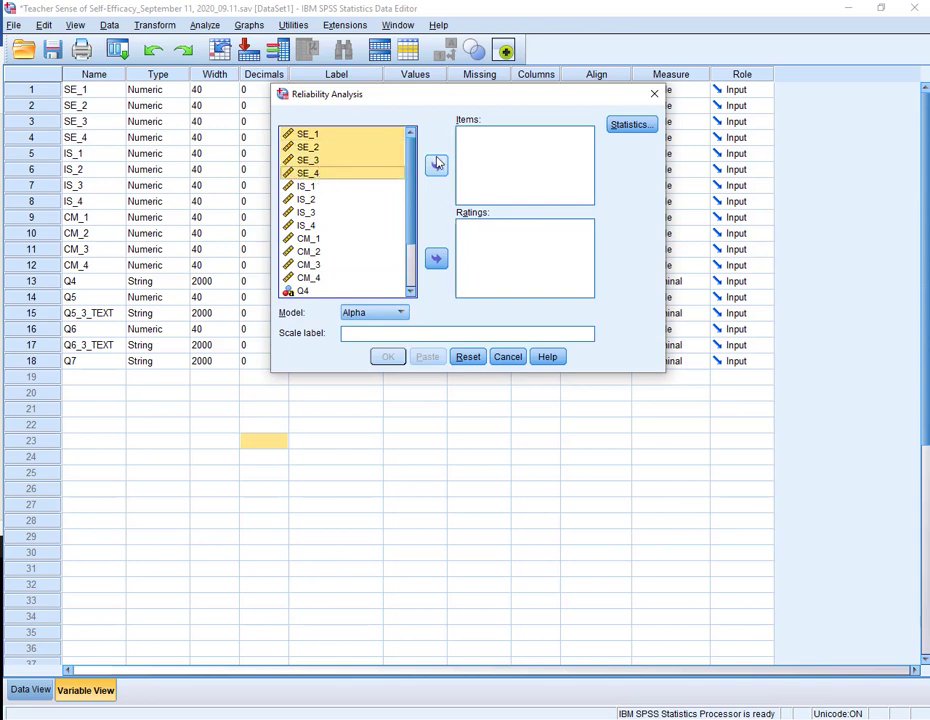
pyautogui.click(436, 164)
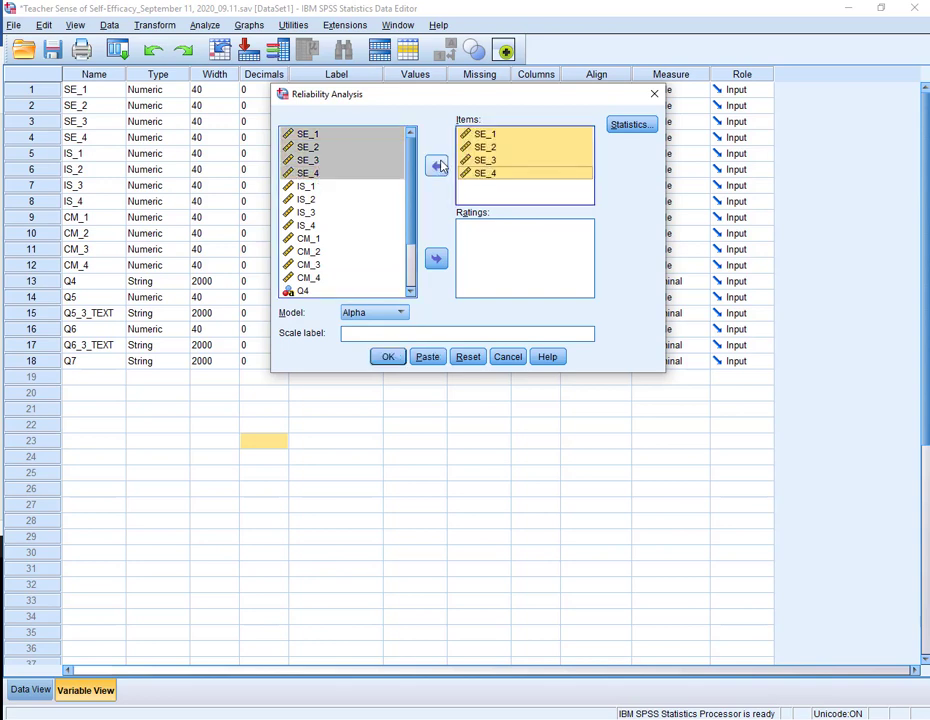
pyautogui.click(388, 357)
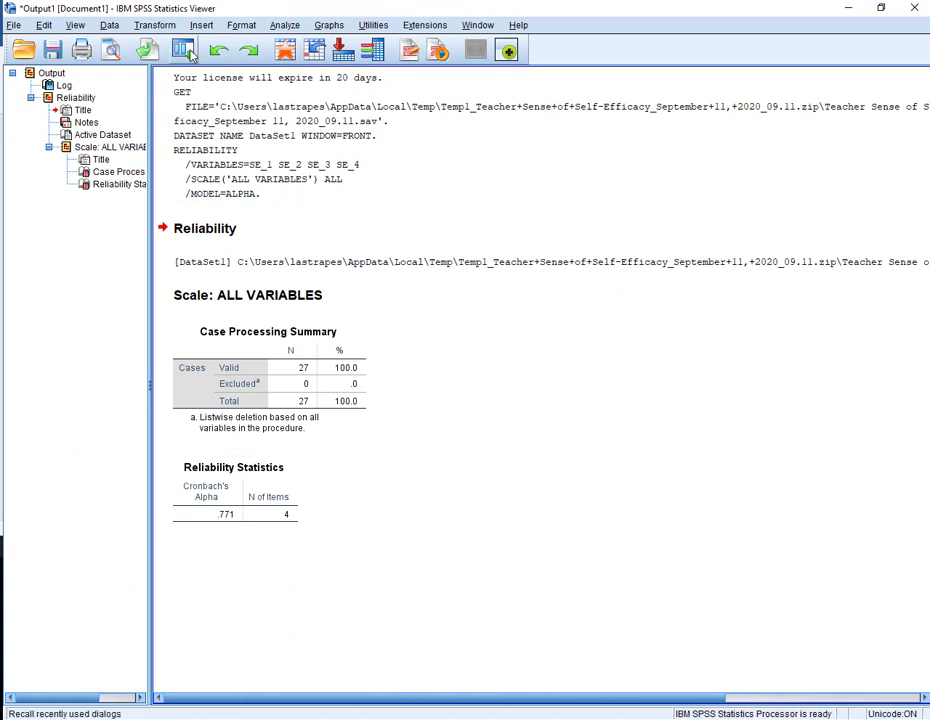
# Rerun the reliability analysis with IS_1–IS_4 instead, giving Cronbach's alpha .713.
pyautogui.click(183, 49)
pyautogui.click(190, 76)
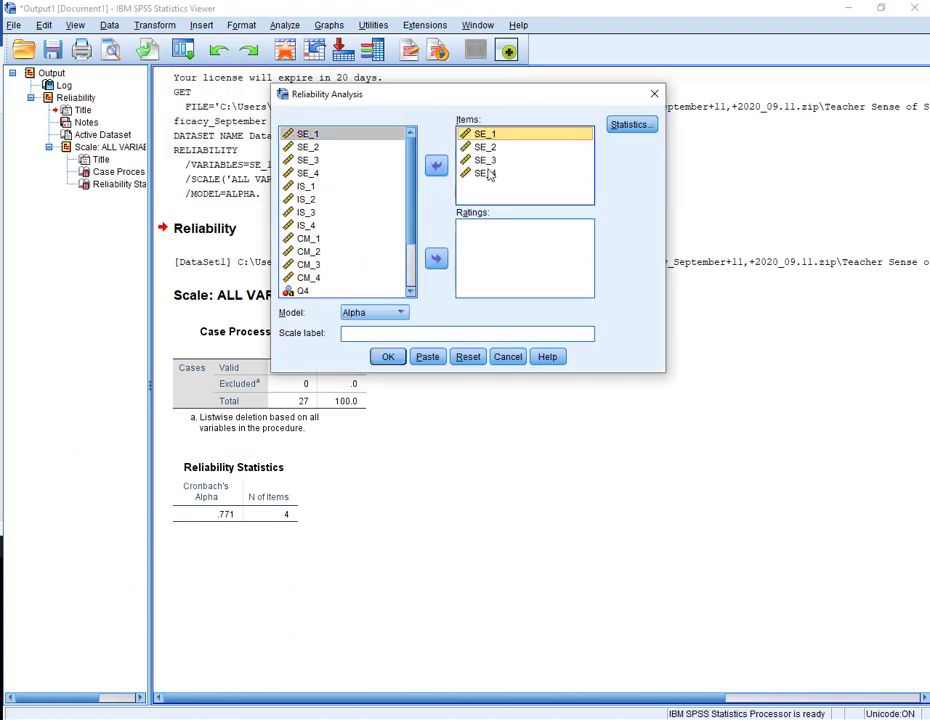
pyautogui.keyDown('shift'); pyautogui.click(487, 174); pyautogui.keyUp('shift')
pyautogui.click(436, 165)
pyautogui.click(304, 187)
pyautogui.keyDown('shift'); pyautogui.click(303, 226); pyautogui.keyUp('shift')
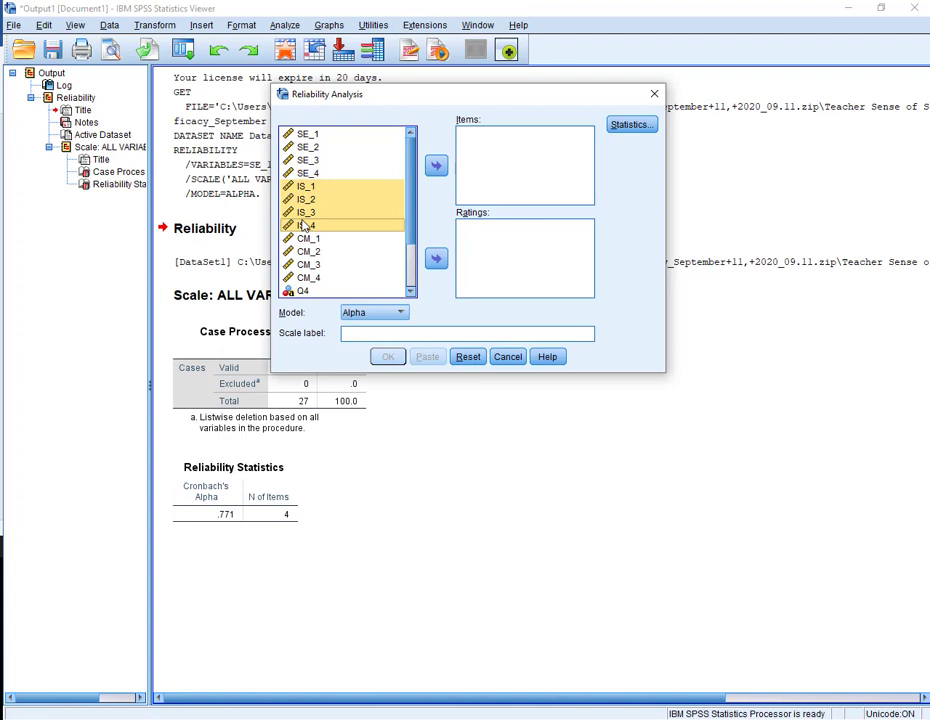
pyautogui.click(436, 165)
pyautogui.click(388, 357)
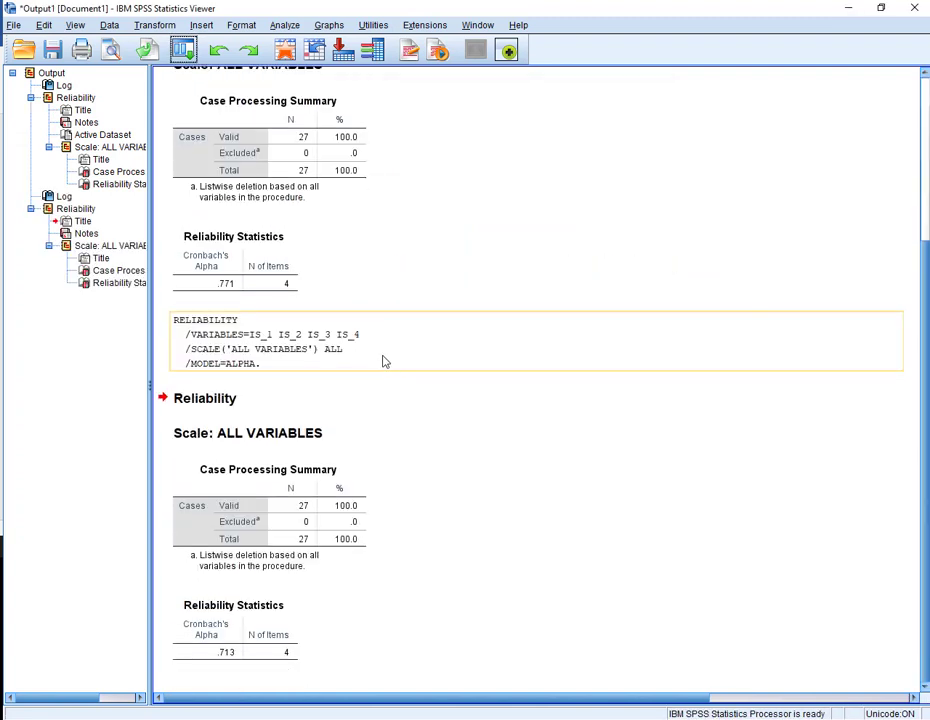
pyautogui.click(247, 662)
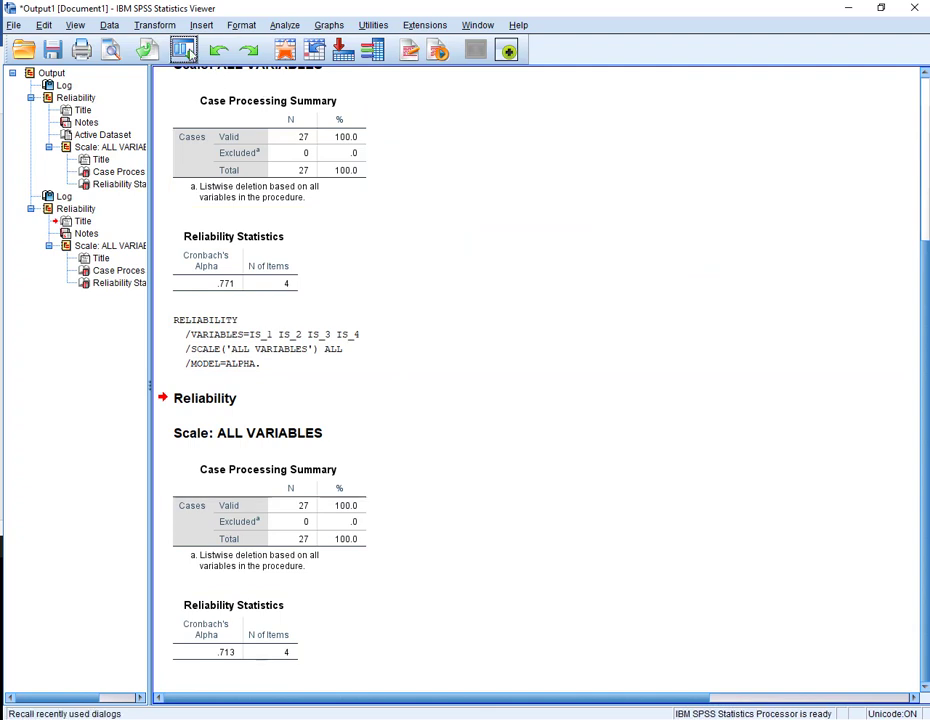
pyautogui.click(183, 50)
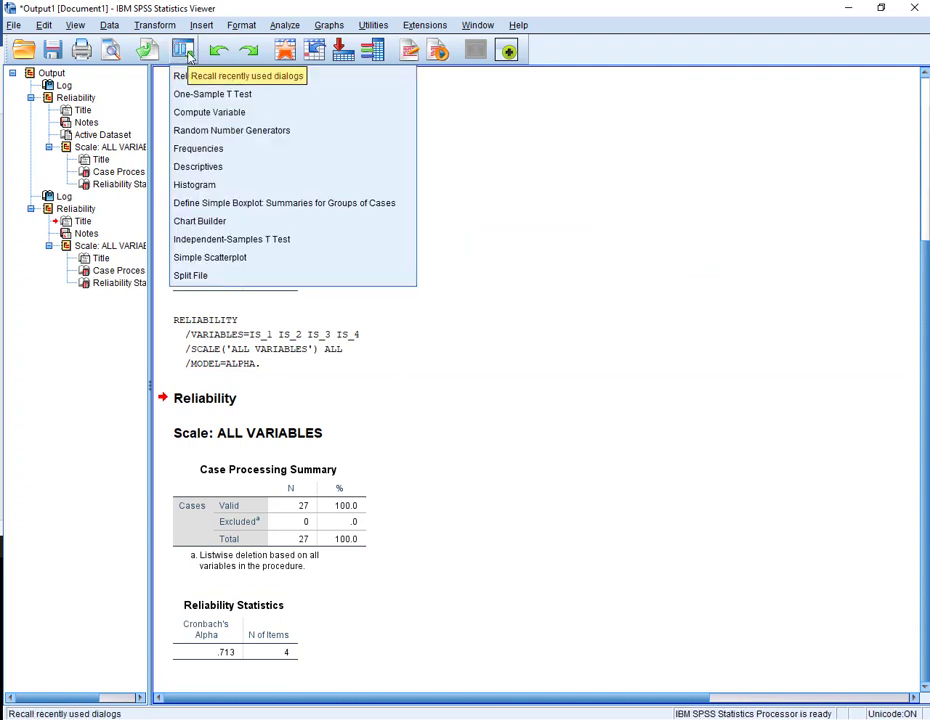
pyautogui.click(183, 78)
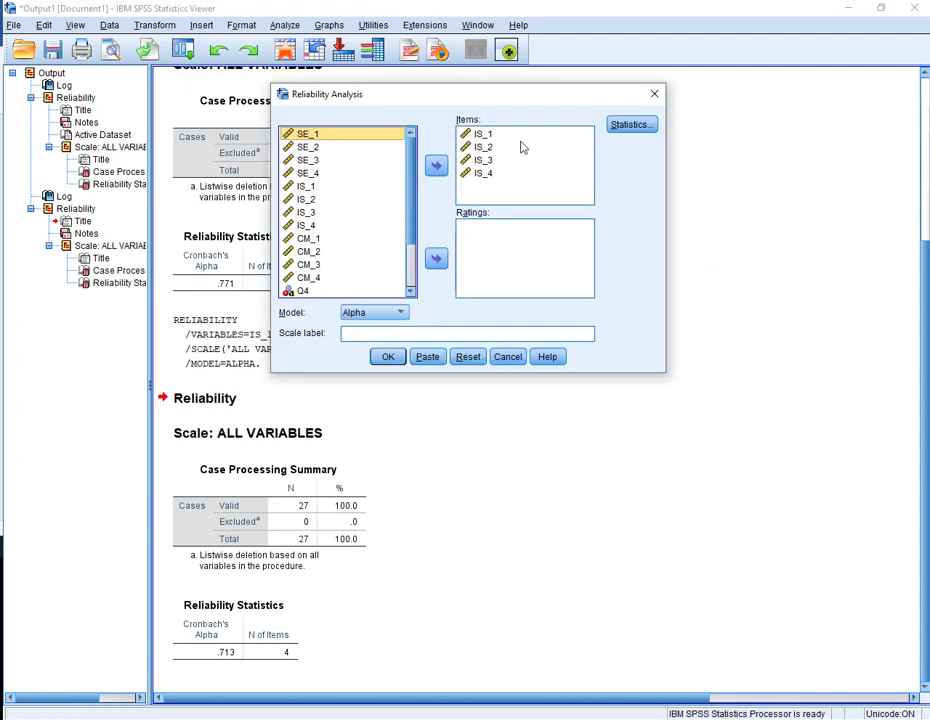
pyautogui.click(500, 135)
pyautogui.keyDown('shift'); pyautogui.click(488, 173); pyautogui.keyUp('shift')
pyautogui.click(435, 167)
pyautogui.scroll(-2, 360, 200)
pyautogui.click(308, 173)
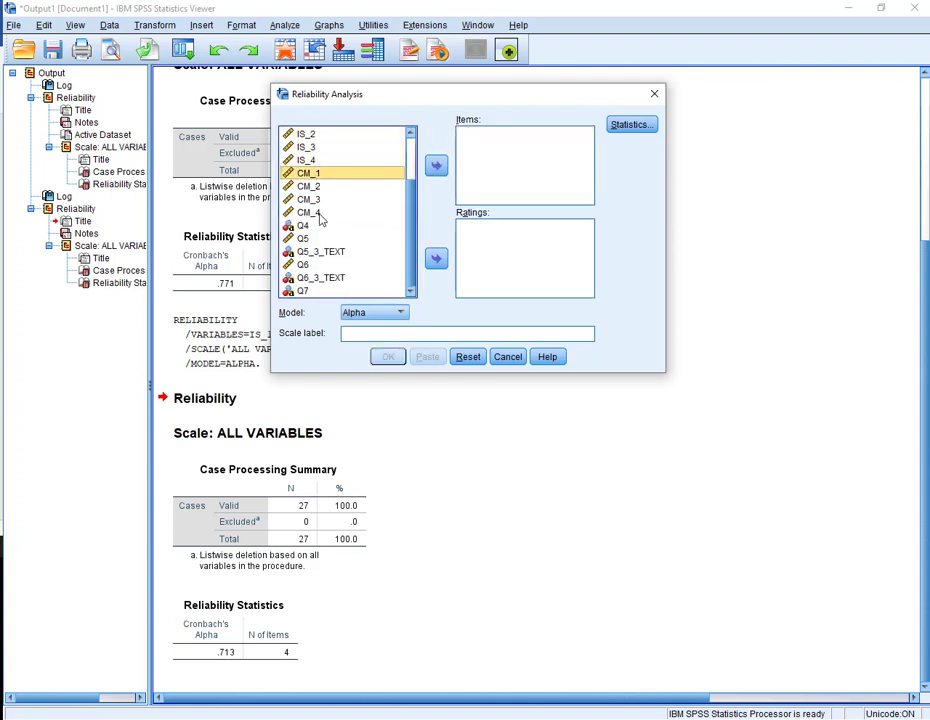
pyautogui.keyDown('shift'); pyautogui.click(319, 214); pyautogui.keyUp('shift')
pyautogui.click(435, 165)
pyautogui.click(388, 357)
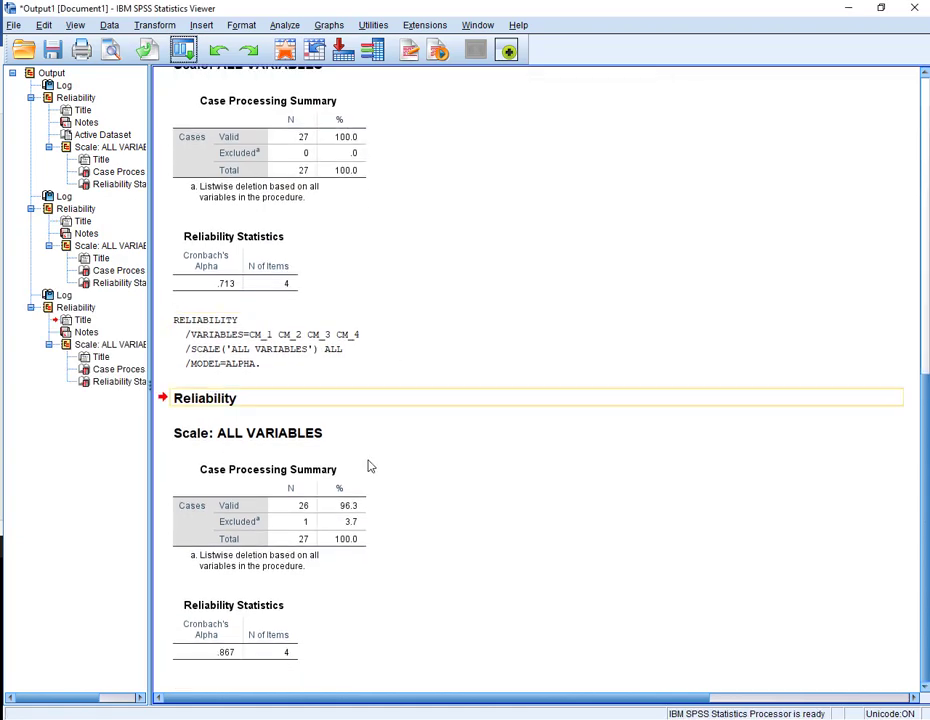
pyautogui.scroll(3, 287, 312)
pyautogui.click(287, 312)
pyautogui.scroll(2, 287, 312)
pyautogui.click(233, 245)
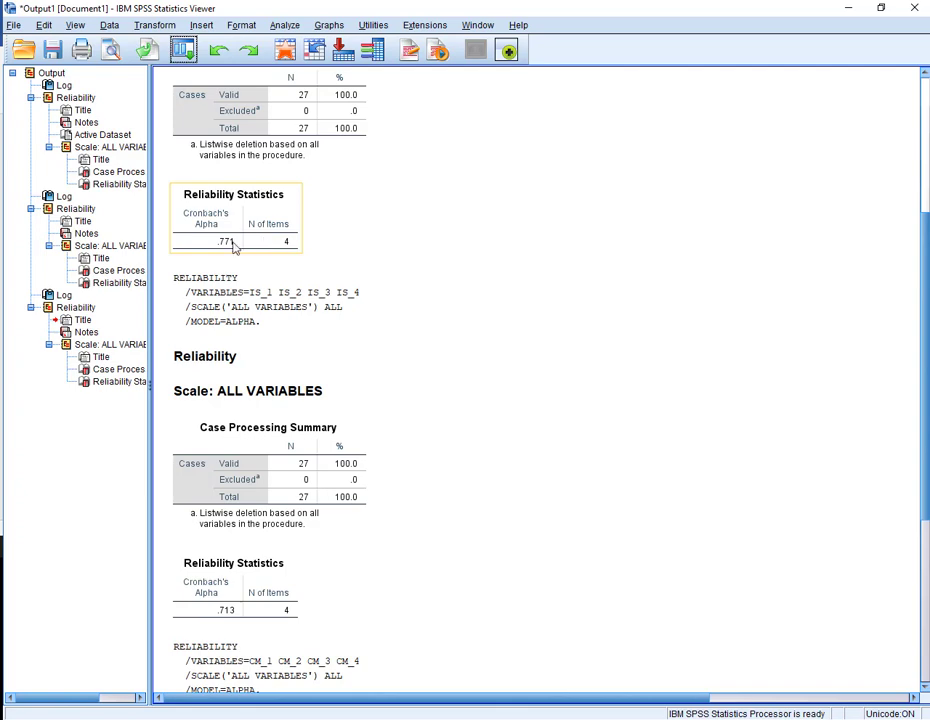
pyautogui.scroll(-3, 270, 300)
pyautogui.click(243, 412)
pyautogui.scroll(-2, 241, 418)
pyautogui.click(250, 540)
pyautogui.click(253, 650)
pyautogui.click(303, 287)
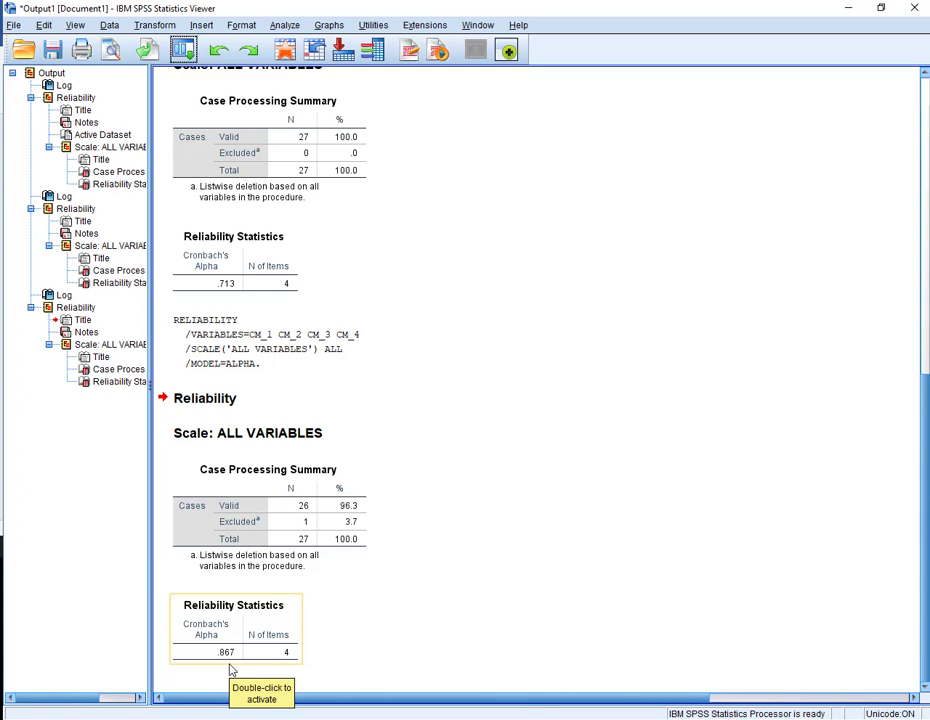
pyautogui.scroll(10, 457, 488)
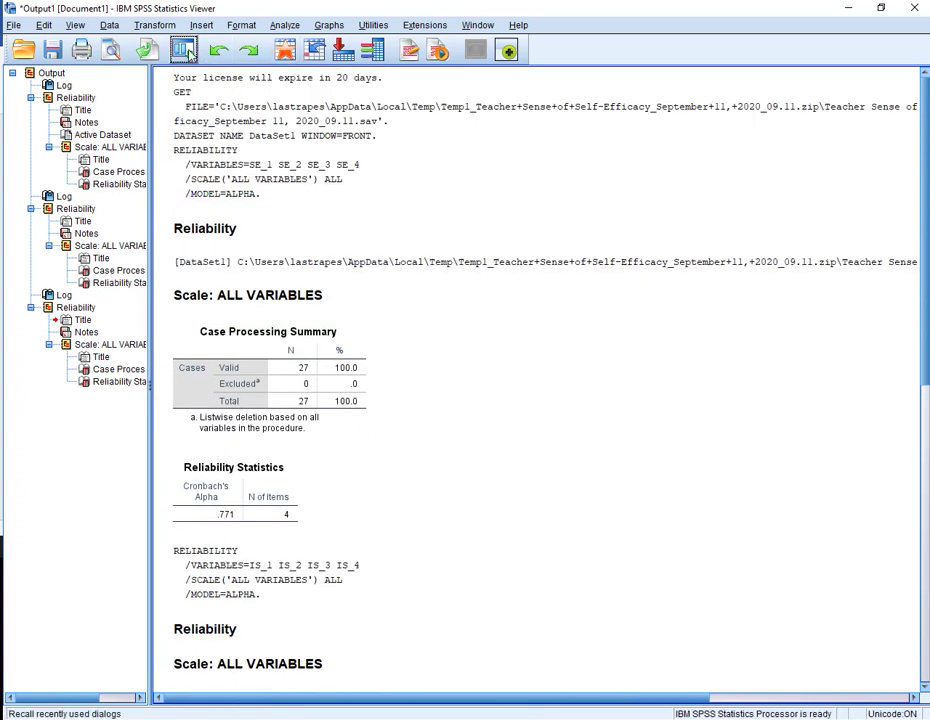
# Start a Compute Variable with target Total_SE, listing variables by name.
pyautogui.click(155, 26)
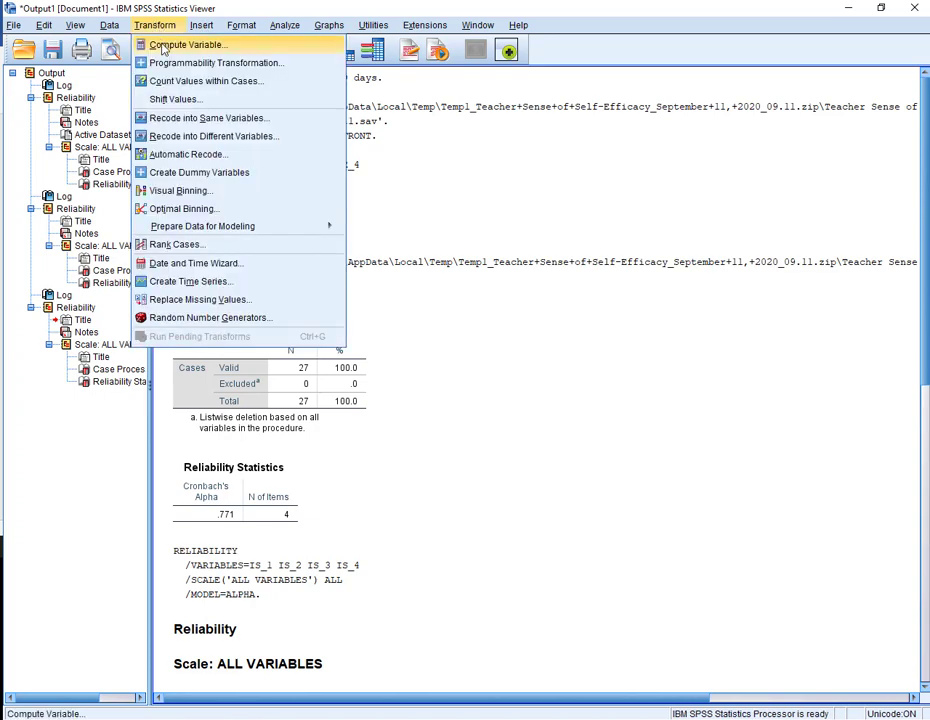
pyautogui.click(164, 46)
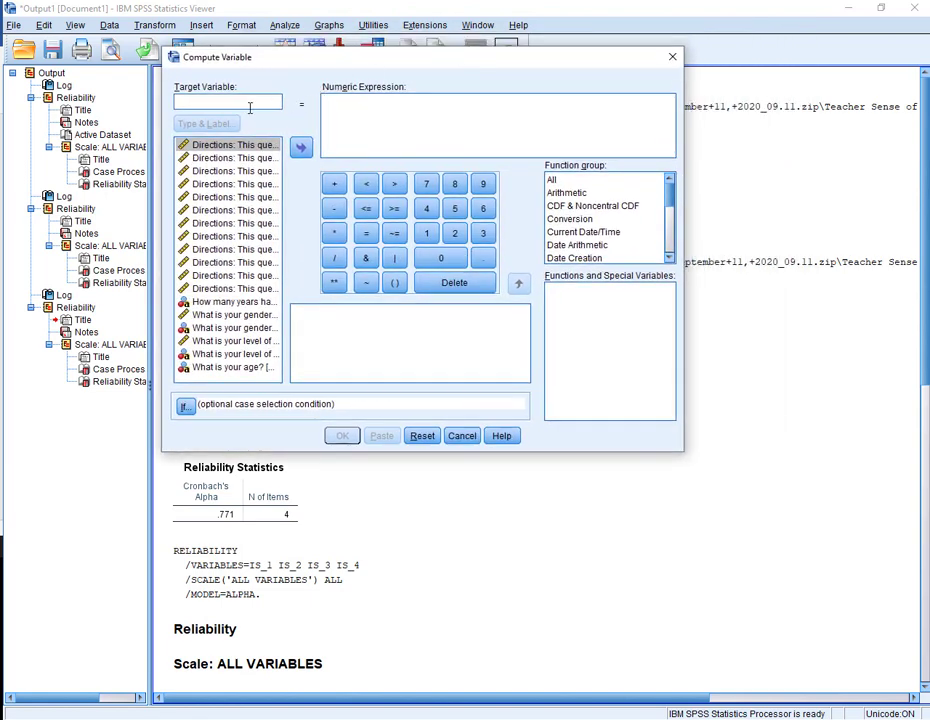
pyautogui.write('Total_SE')
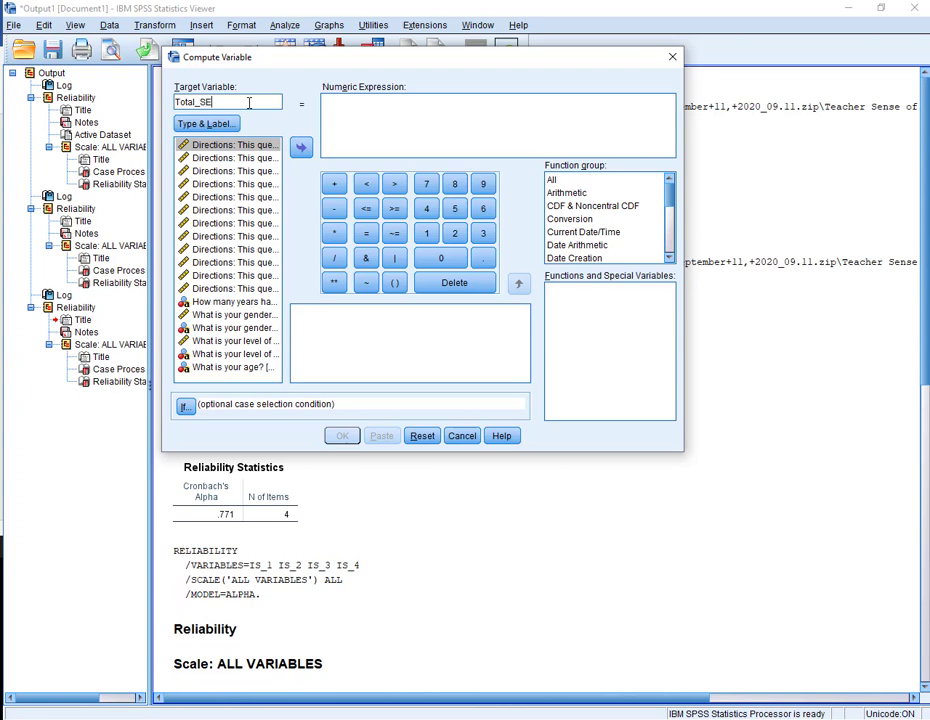
pyautogui.rightClick(182, 162)
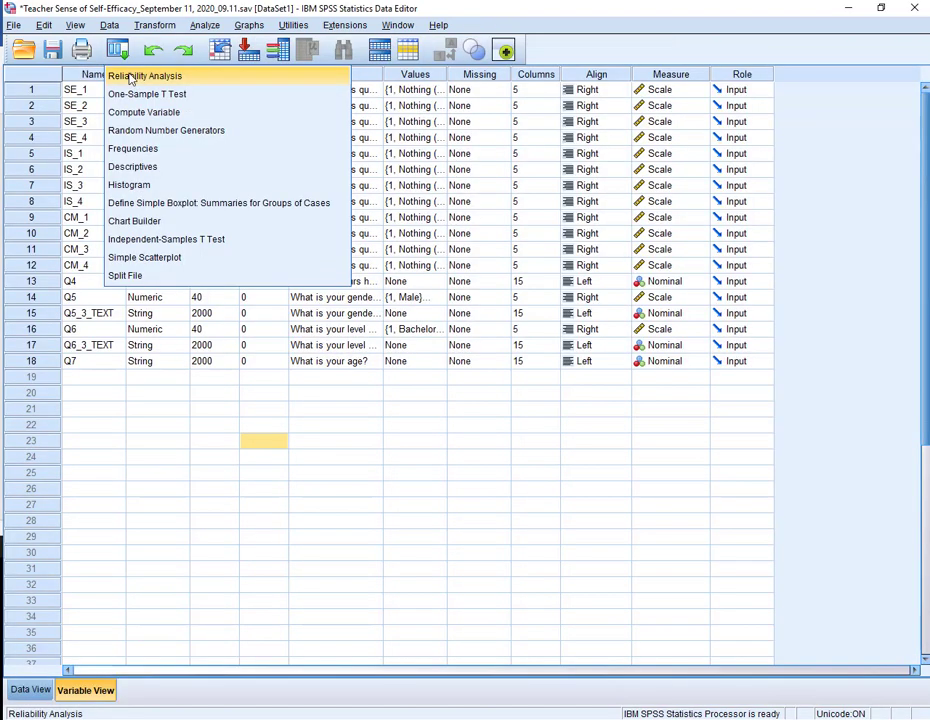
pyautogui.click(160, 26)
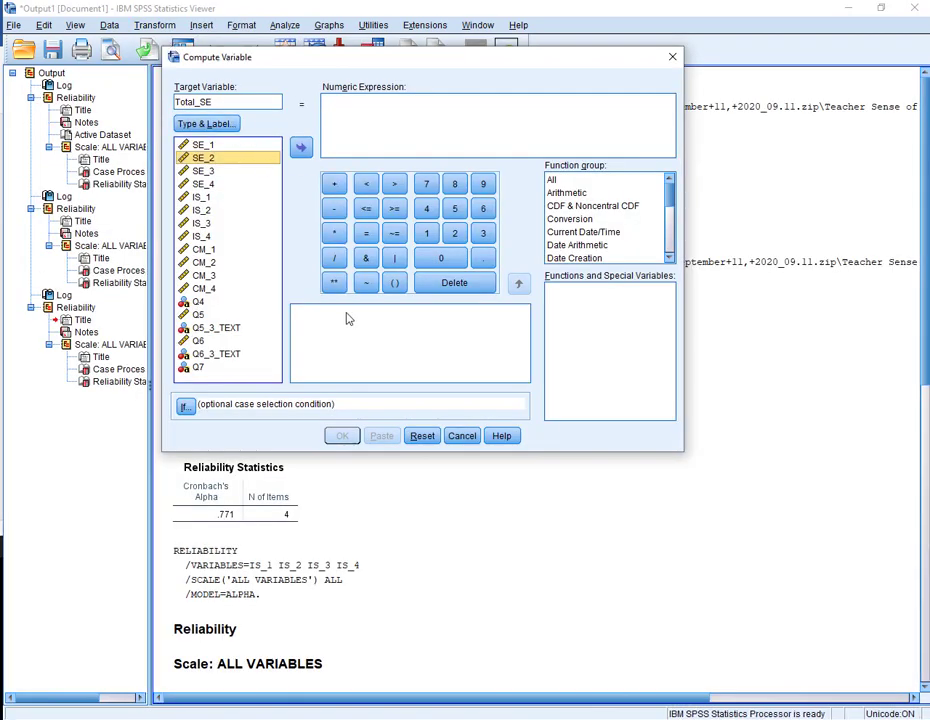
# Build the expression (SE_1 + SE_2 + SE_3 + SE_4) from the variable list and keypad.
pyautogui.click(222, 148)
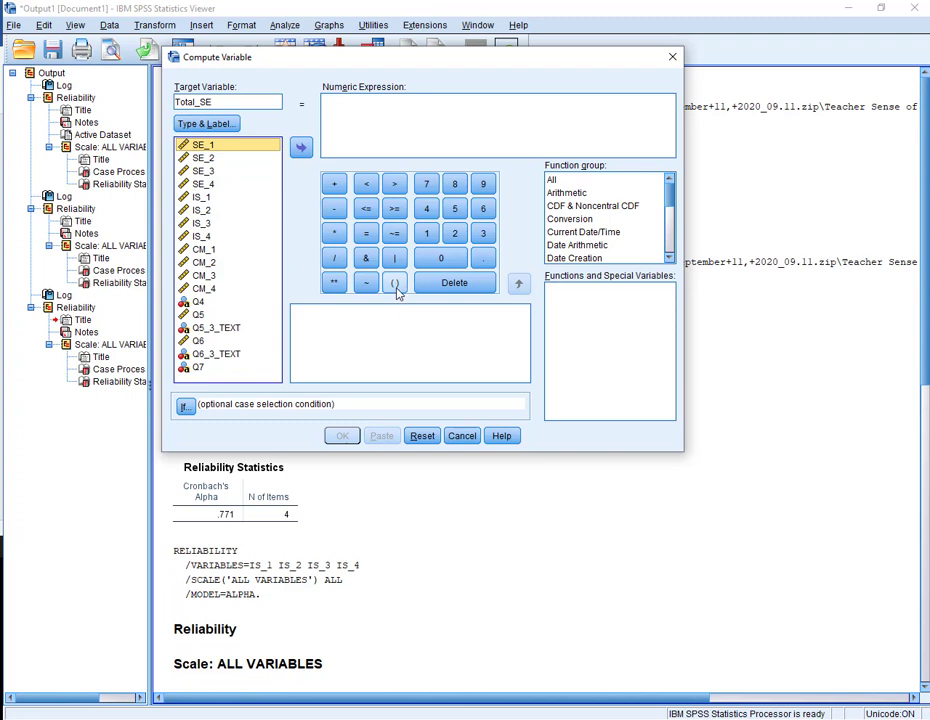
pyautogui.click(395, 284)
pyautogui.click(228, 147)
pyautogui.click(300, 148)
pyautogui.click(335, 184)
pyautogui.click(230, 158)
pyautogui.click(301, 148)
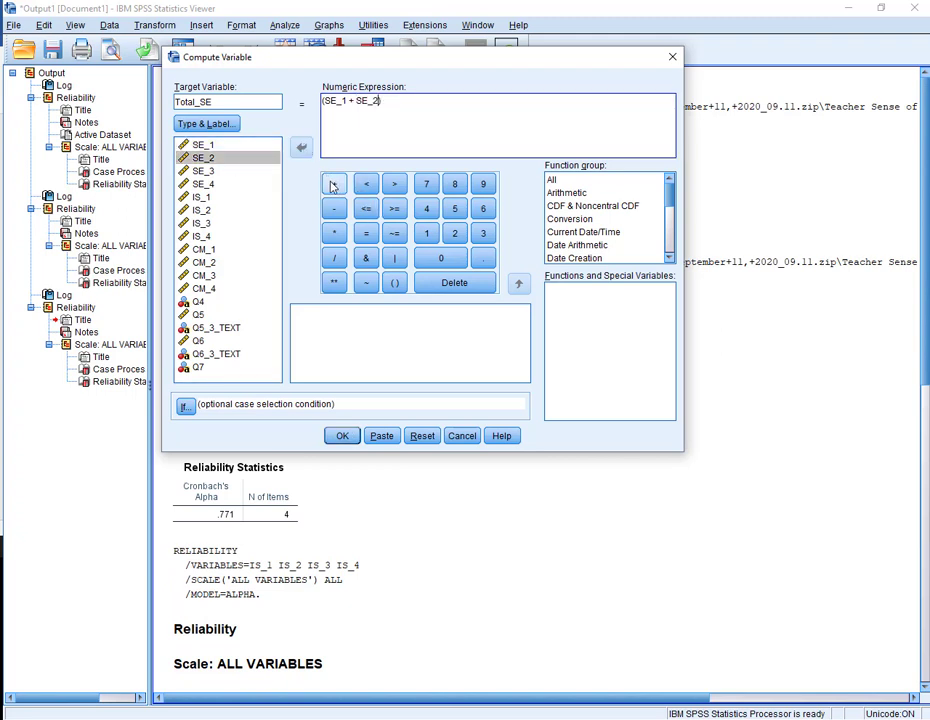
pyautogui.click(334, 184)
pyautogui.click(262, 171)
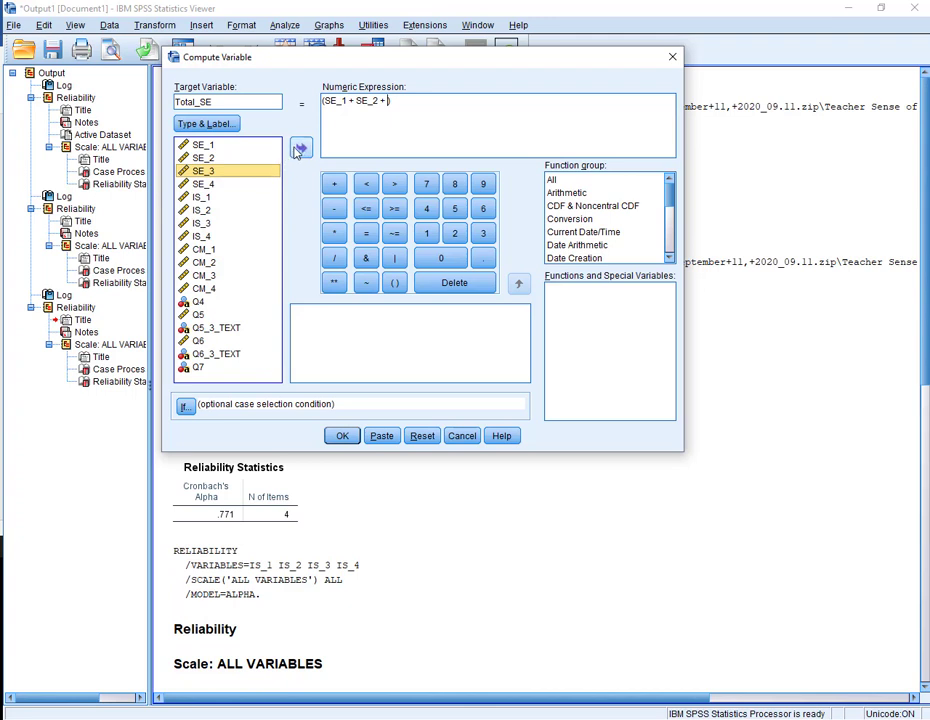
pyautogui.click(301, 148)
pyautogui.click(334, 184)
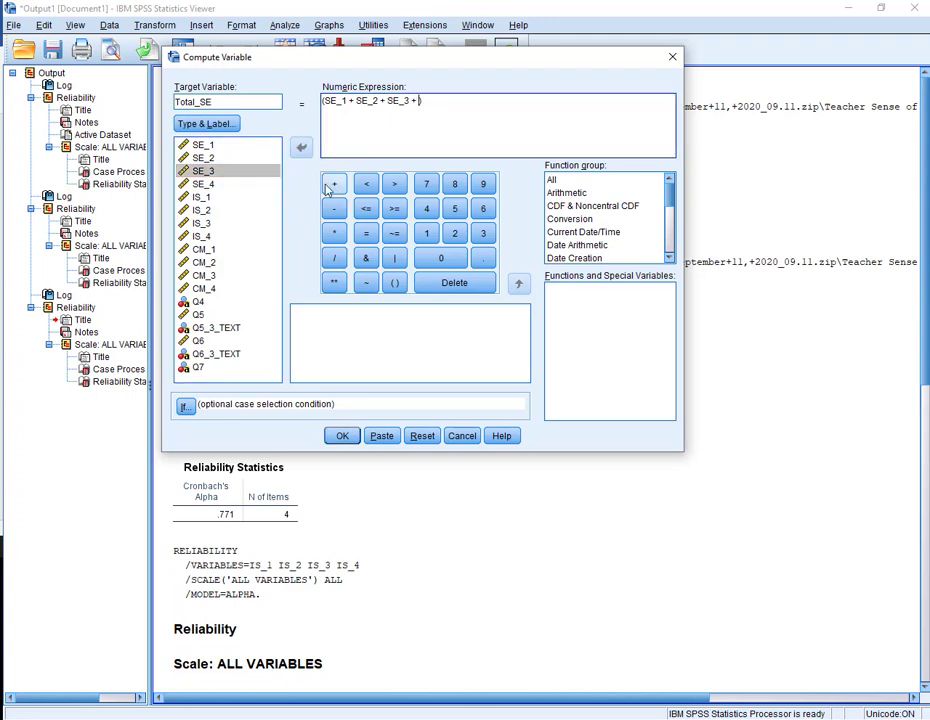
pyautogui.click(251, 185)
pyautogui.click(301, 148)
# Divide the sum by 4 and compute Total_SE.
pyautogui.click(444, 100)
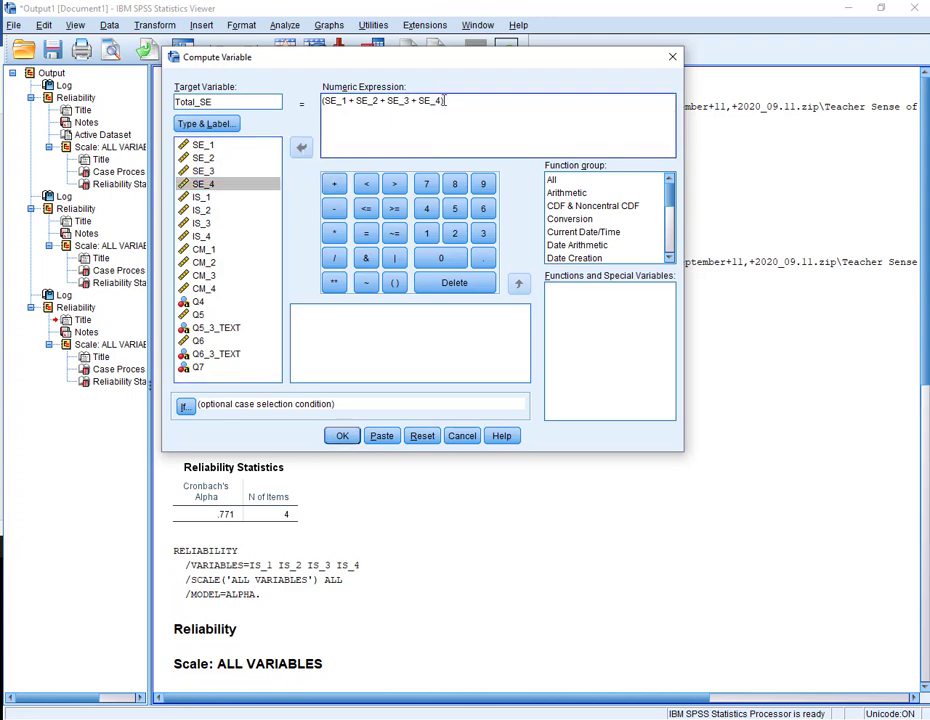
pyautogui.click(336, 258)
pyautogui.click(345, 436)
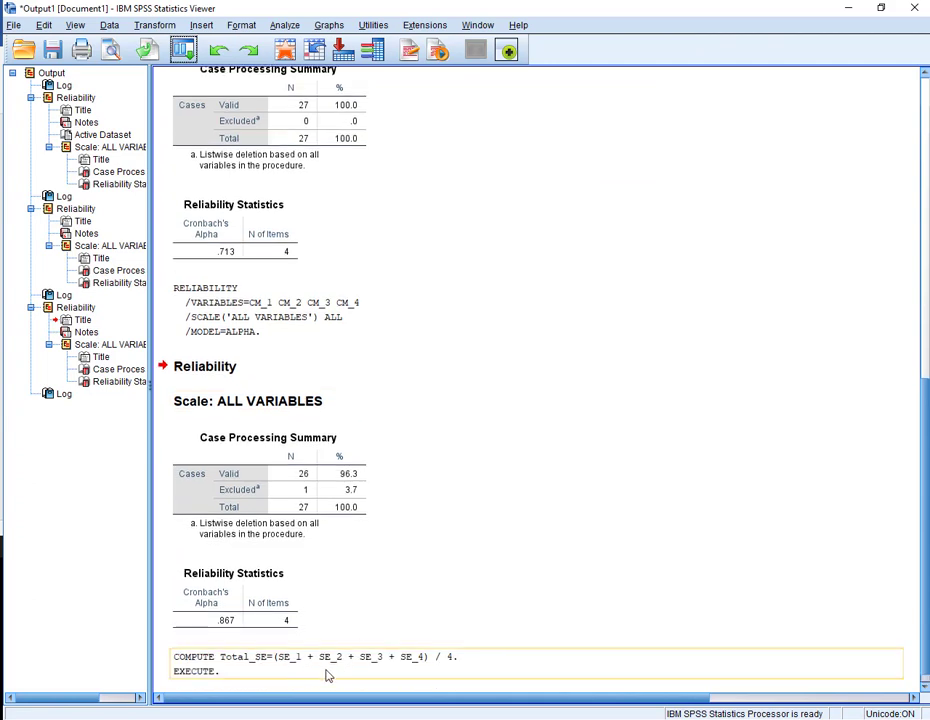
pyautogui.click(183, 49)
# Recall Compute Variable and create Total_IS as (IS_1 + IS_2 + IS_3 + IS_4) / 4.
pyautogui.click(195, 75)
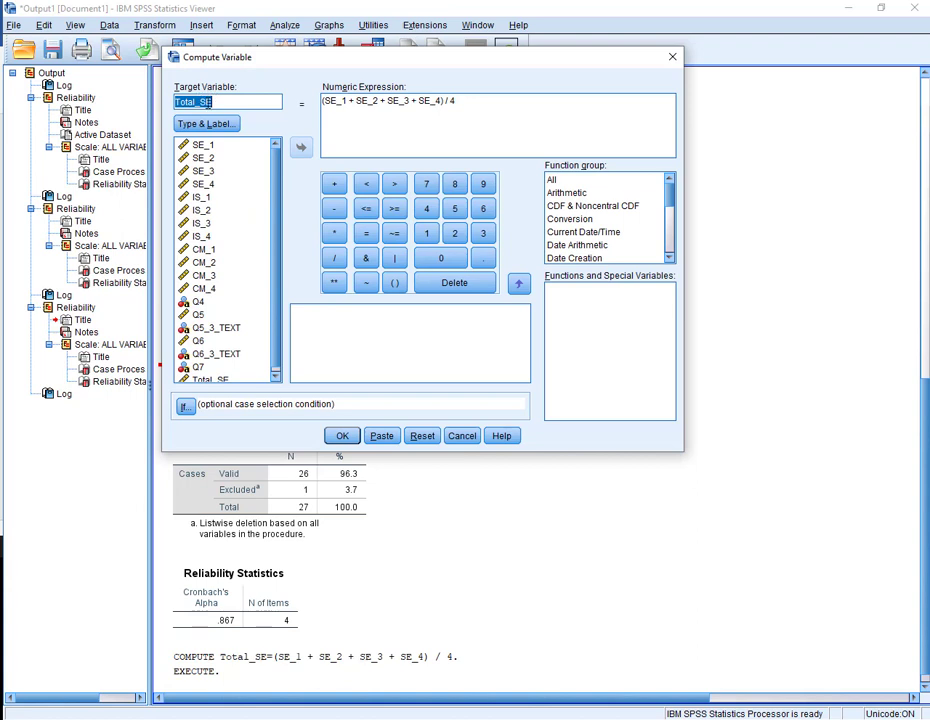
pyautogui.click(217, 101)
pyautogui.moveTo(338, 101); pyautogui.dragTo(333, 101)
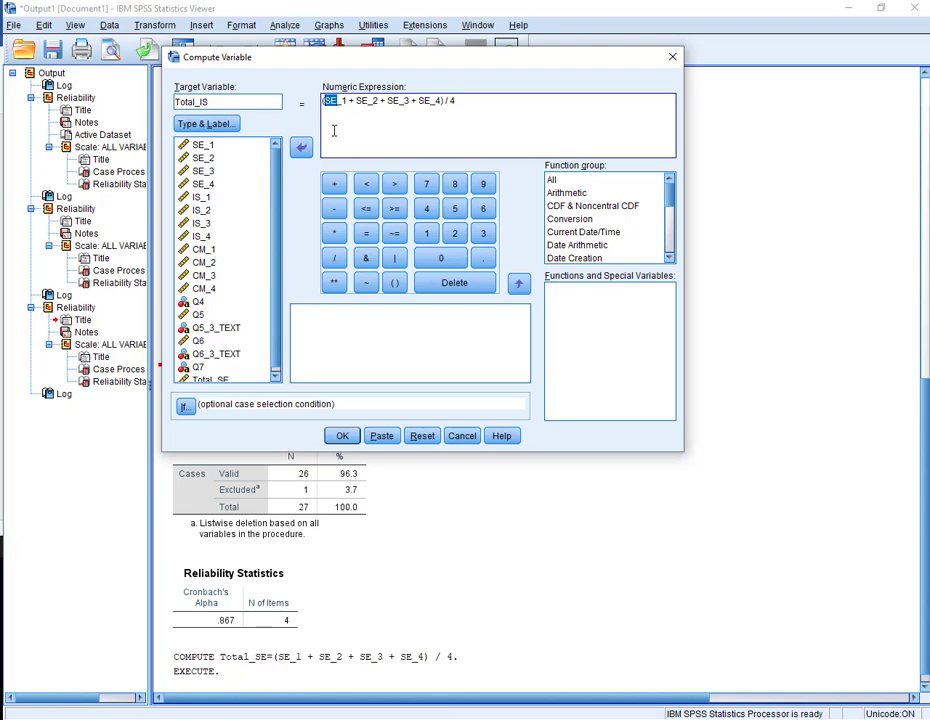
pyautogui.write('IS')
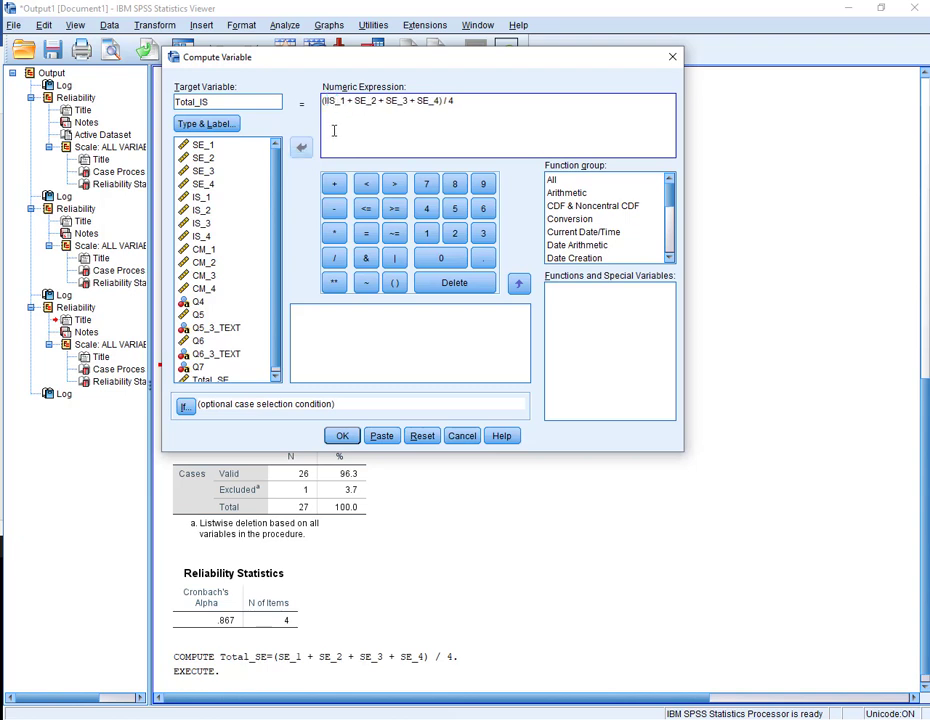
pyautogui.press('BackSpace')
pyautogui.press('BackSpace')
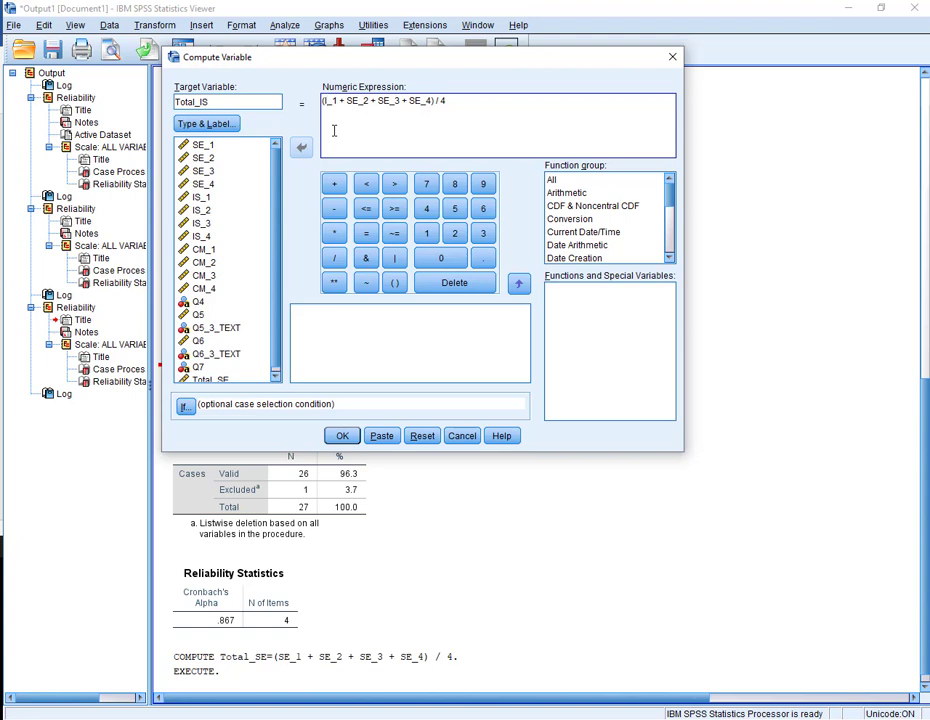
pyautogui.write('IS')
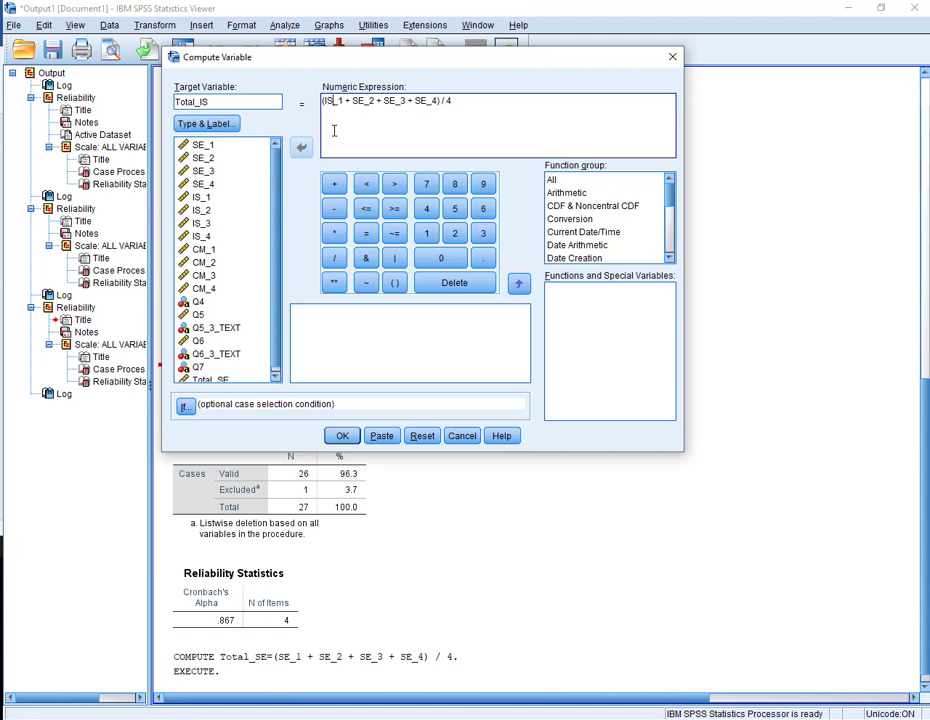
pyautogui.hotkey('shift', 'Left')
pyautogui.hotkey('shift', 'Left')
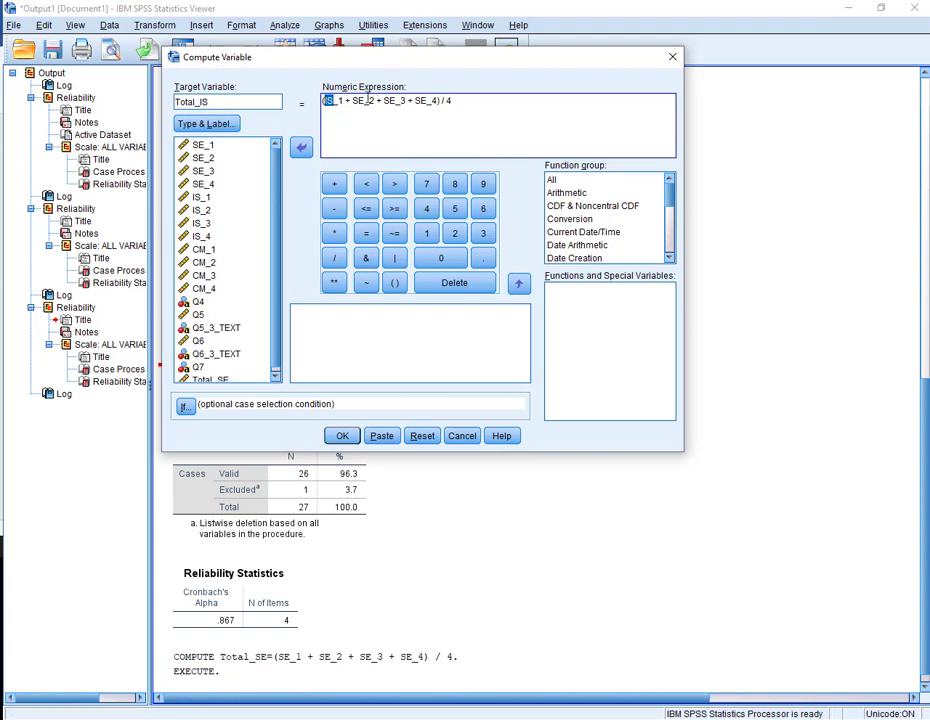
pyautogui.click(359, 102)
pyautogui.write('IS')
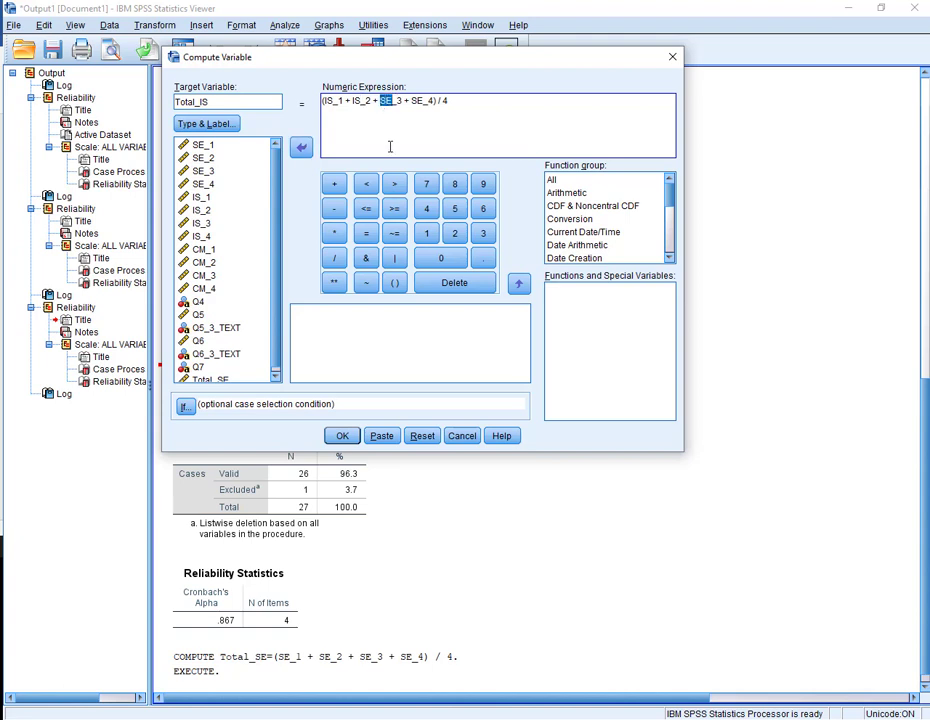
pyautogui.write('IS')
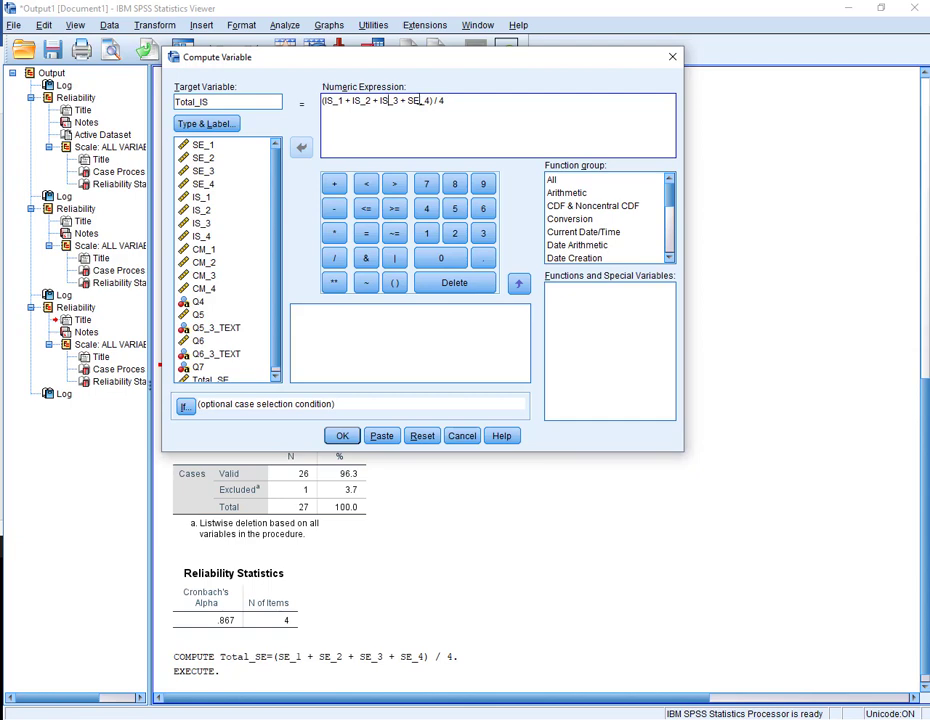
pyautogui.moveTo(419, 100); pyautogui.dragTo(408, 100)
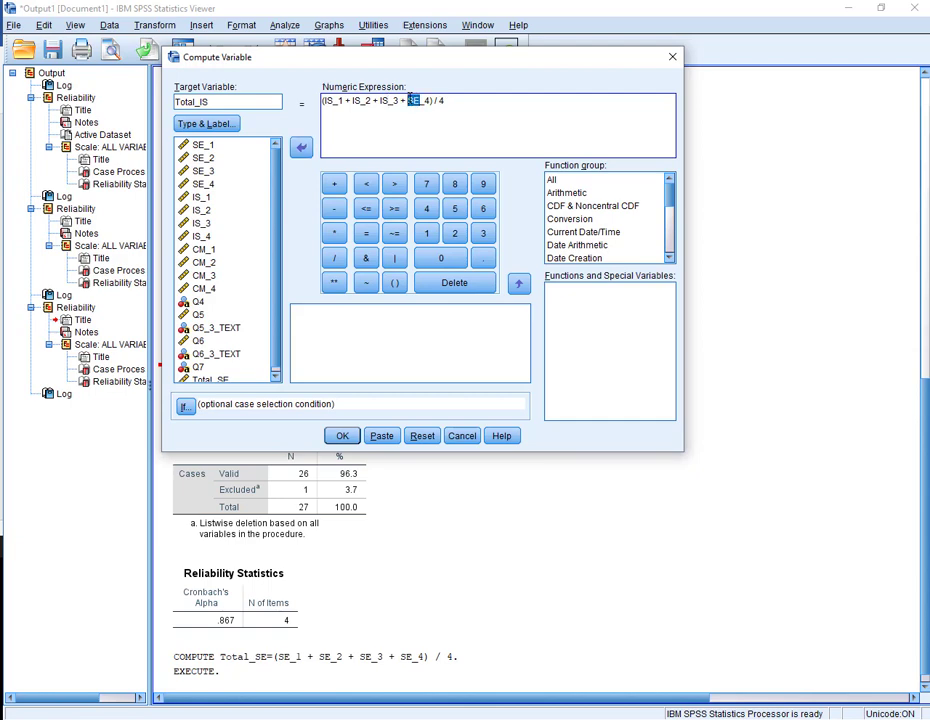
pyautogui.write('IS')
pyautogui.click(349, 440)
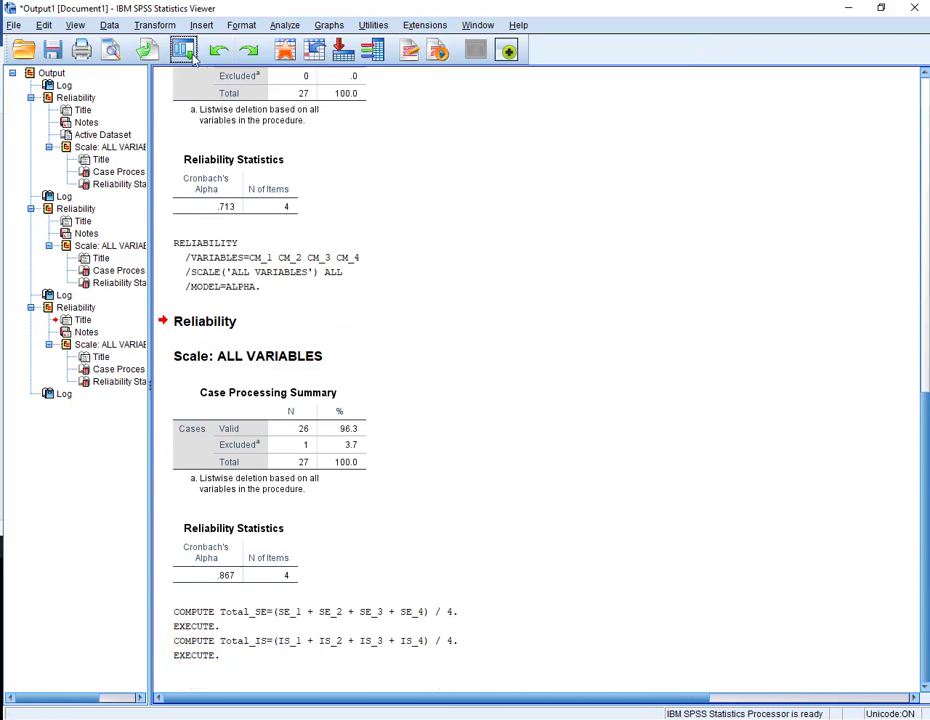
# Reuse the recalled Compute Variable dialog to compute Total_CM as (CM_1 + CM_2 + CM_3 + CM_4) / 4.
pyautogui.click(188, 57)
pyautogui.click(199, 75)
pyautogui.click(232, 101)
pyautogui.moveTo(209, 101); pyautogui.dragTo(203, 101)
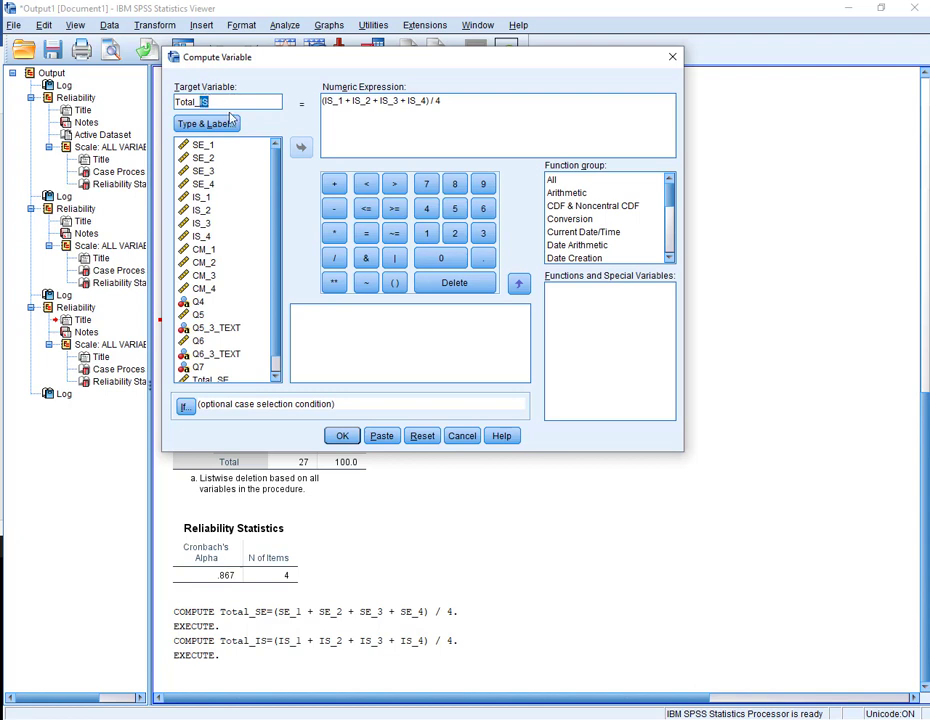
pyautogui.write('CM')
pyautogui.hotkey('shift', 'Left')
pyautogui.moveTo(334, 101); pyautogui.dragTo(325, 101)
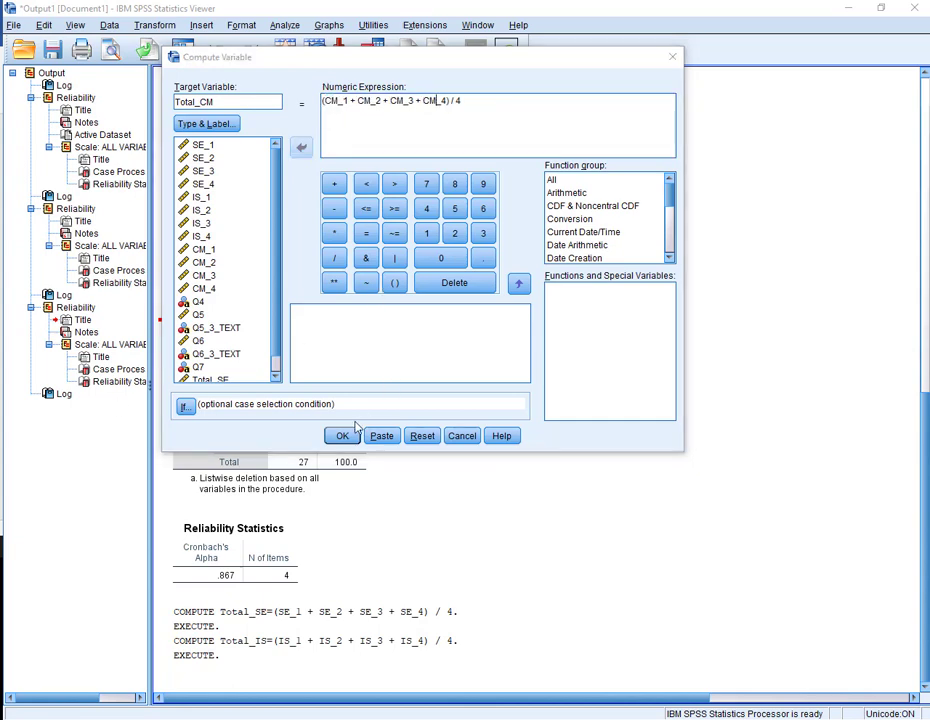
pyautogui.click(342, 436)
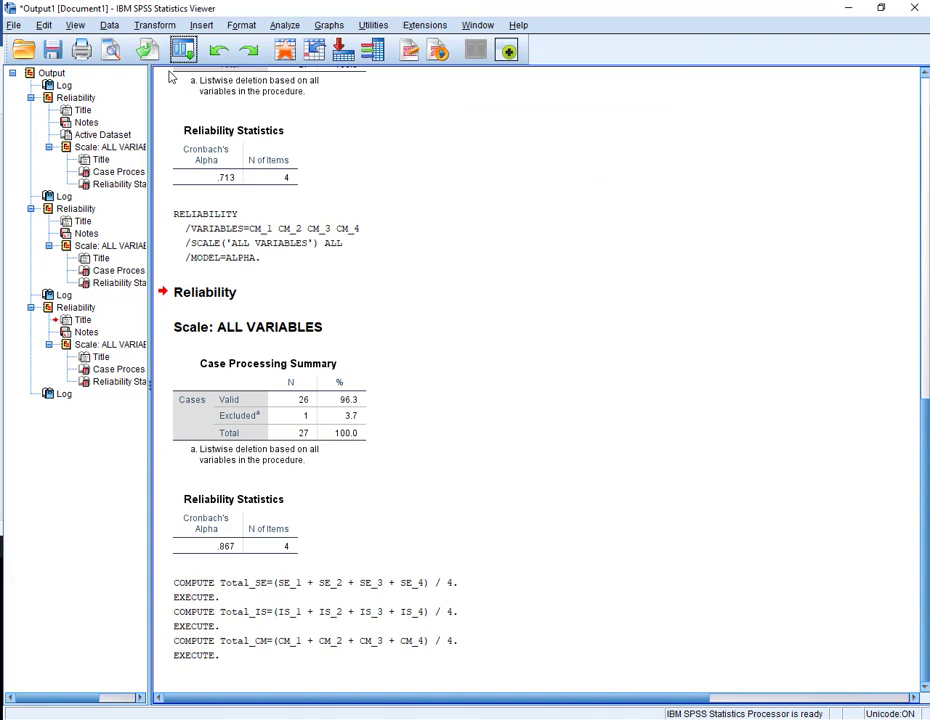
pyautogui.click(183, 50)
# Recall Compute Variable for target Total_TSES and append + SE_1 to the item sum.
pyautogui.click(186, 77)
pyautogui.click(241, 101)
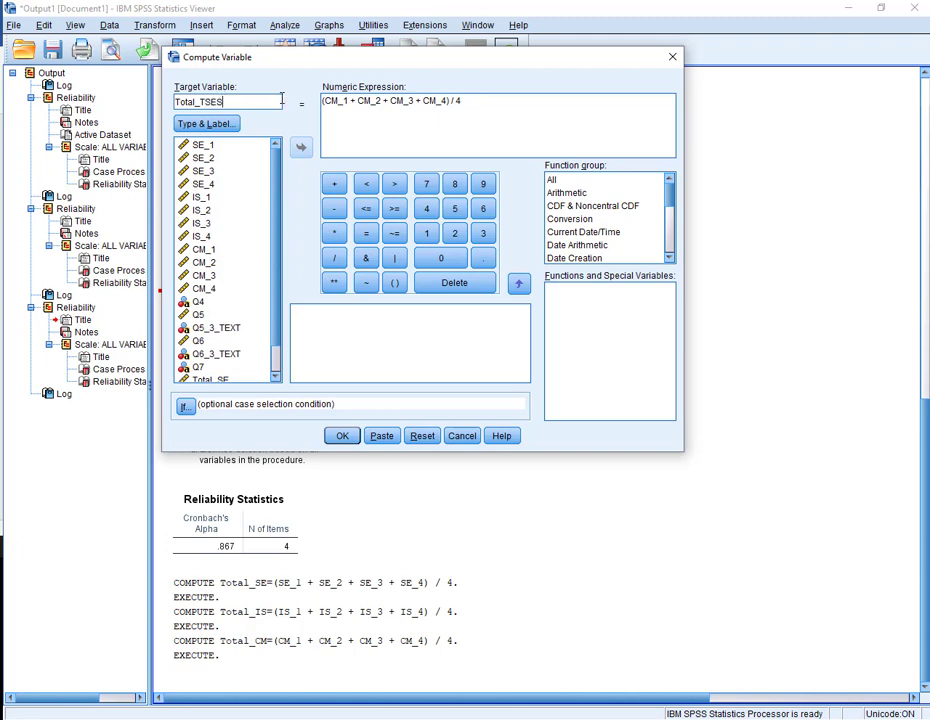
pyautogui.click(465, 101)
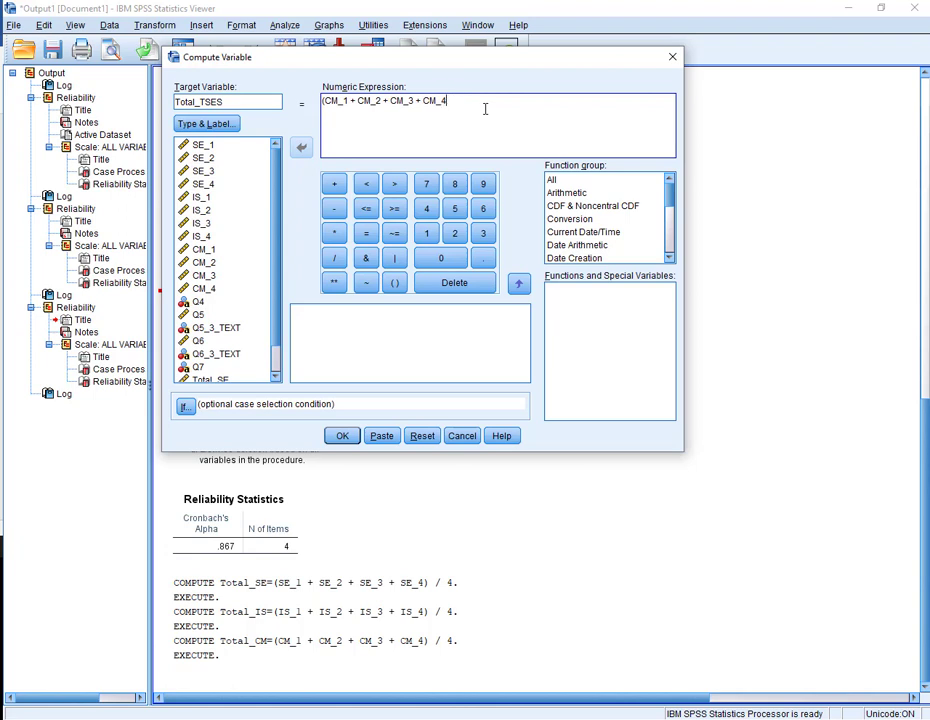
pyautogui.click(200, 145)
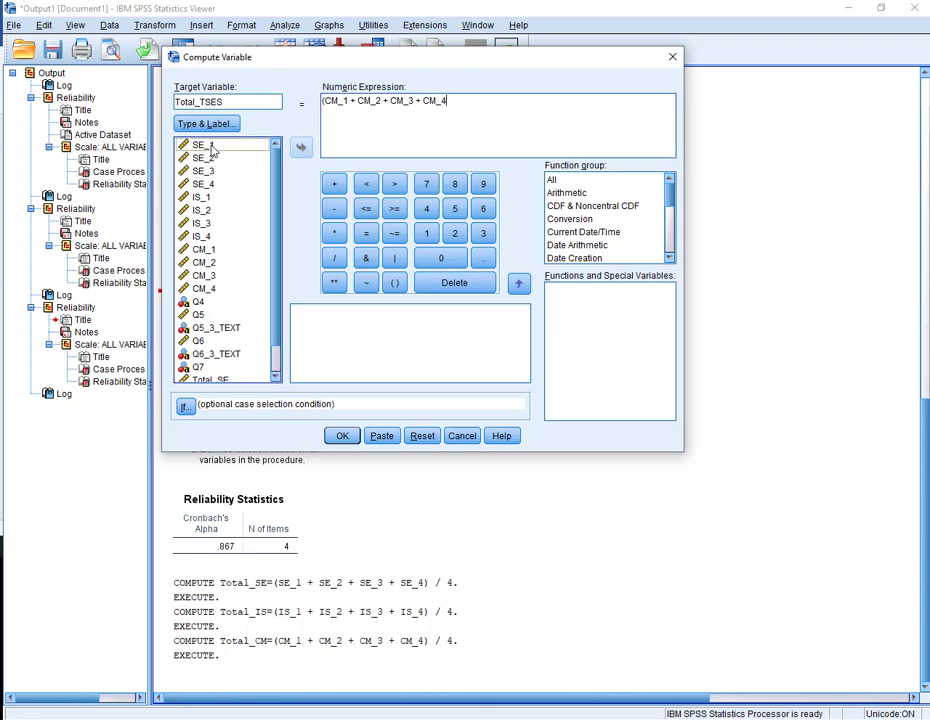
pyautogui.click(333, 184)
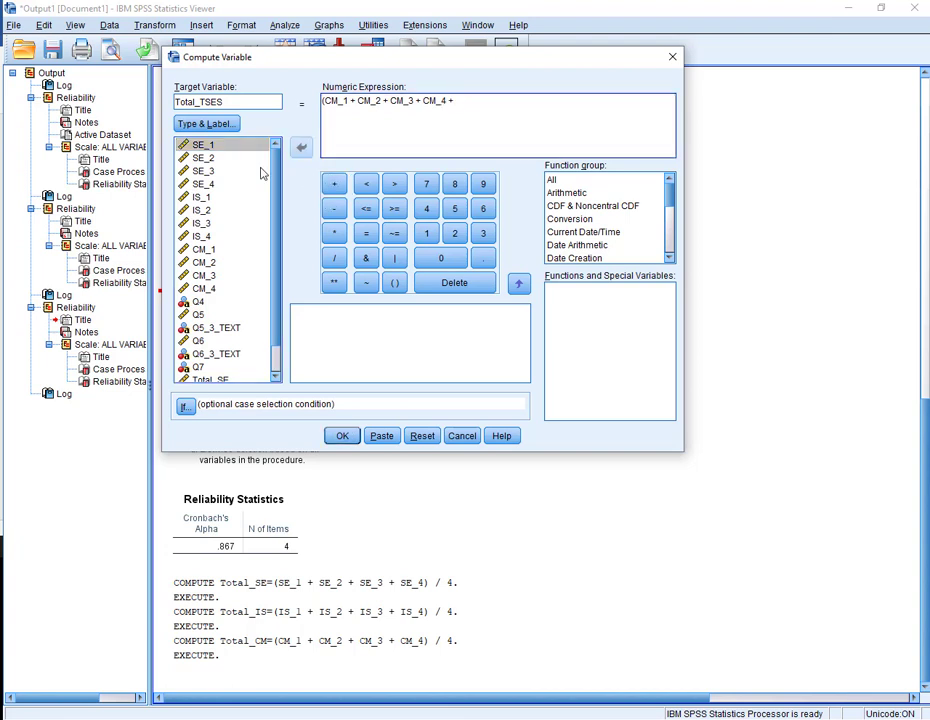
pyautogui.click(230, 145)
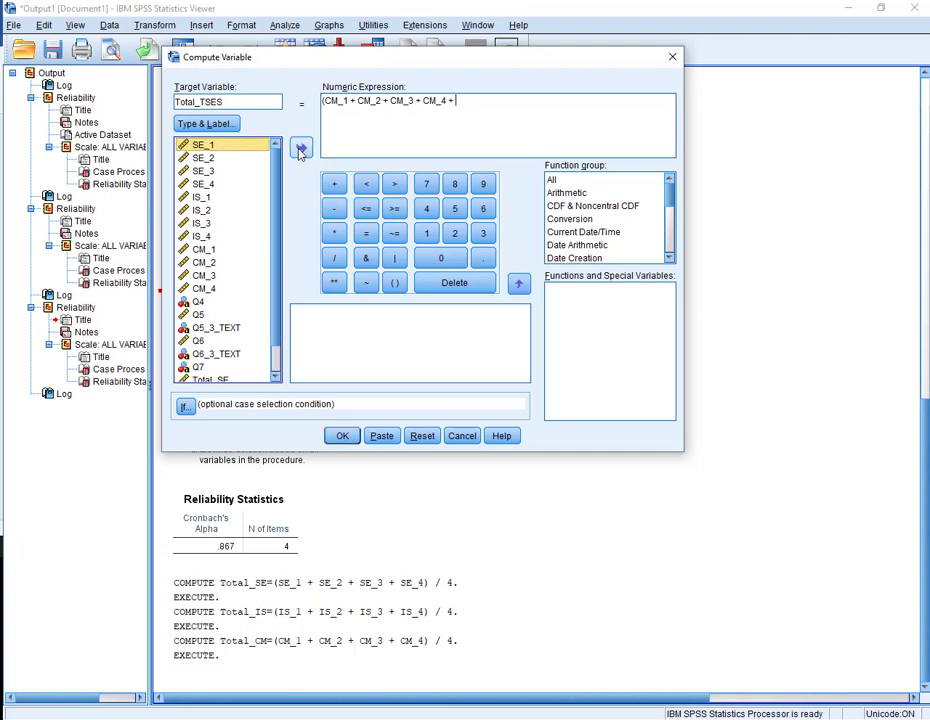
pyautogui.click(301, 148)
# Append SE_2, SE_3 and SE_4 and compute Total_TSES as the twelve-item sum divided by 12.
pyautogui.click(333, 184)
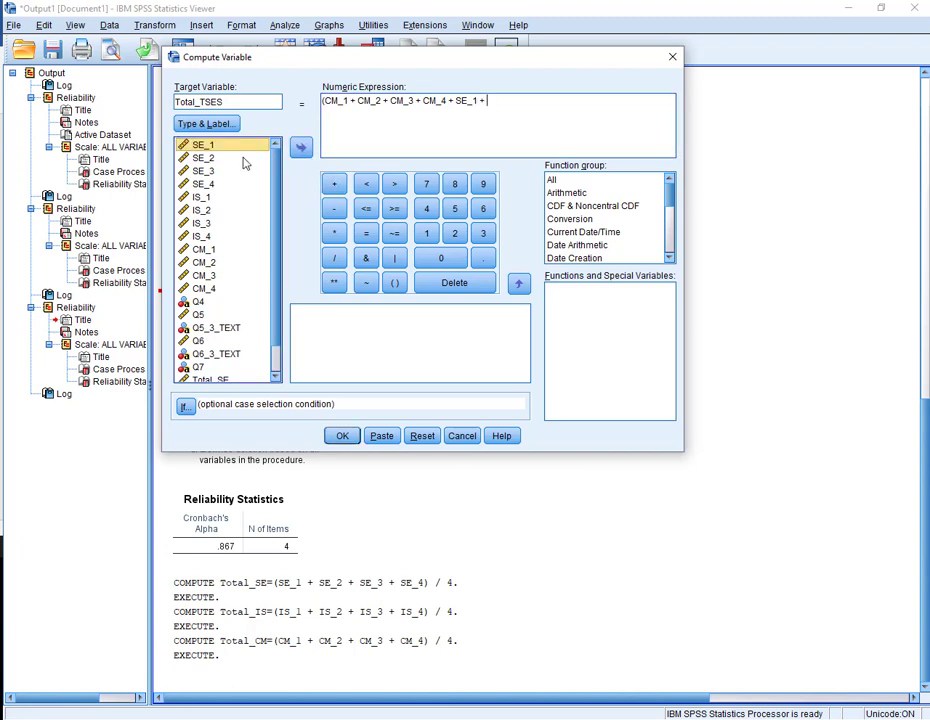
pyautogui.click(205, 158)
pyautogui.click(301, 148)
pyautogui.click(333, 184)
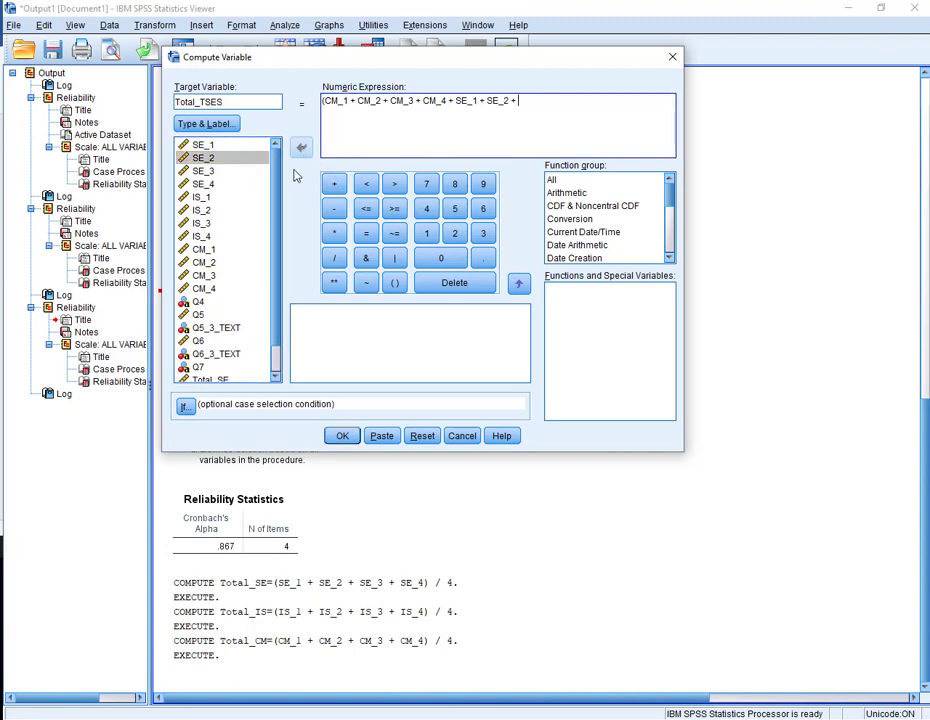
pyautogui.click(240, 171)
pyautogui.click(301, 148)
pyautogui.click(335, 185)
pyautogui.click(230, 184)
pyautogui.click(335, 185)
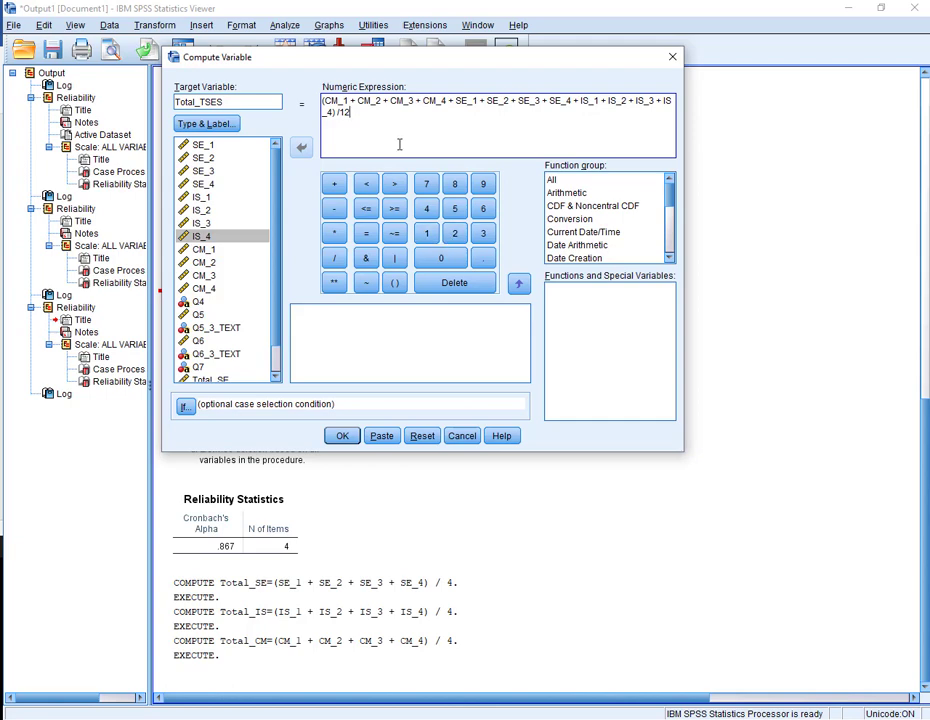
pyautogui.click(344, 436)
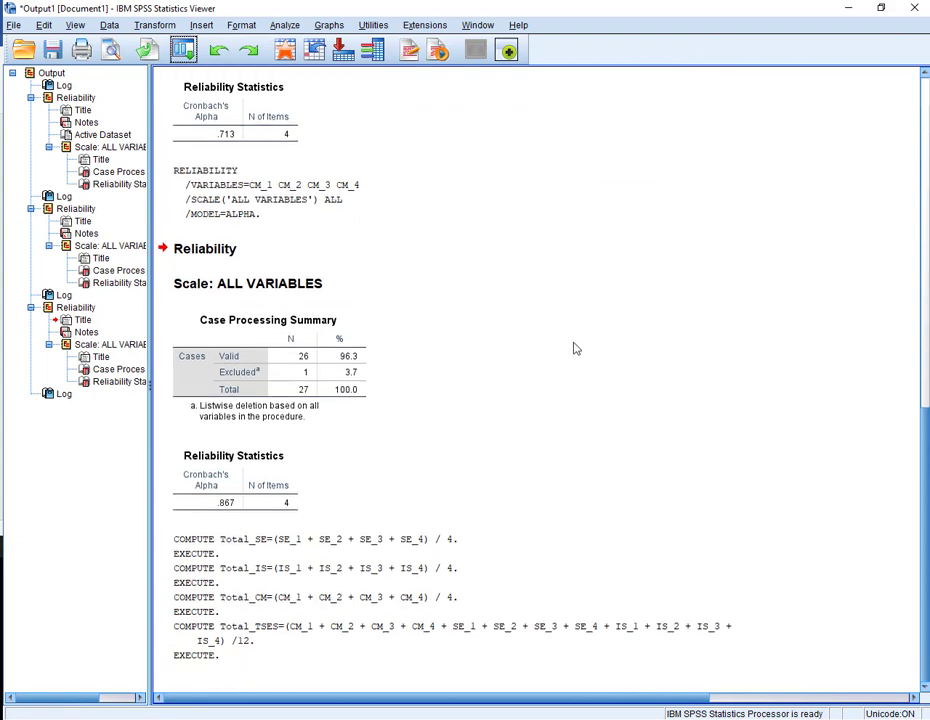
# Widen the Label column in Variable View and rename Q4 to YearsOfExp.
pyautogui.click(285, 50)
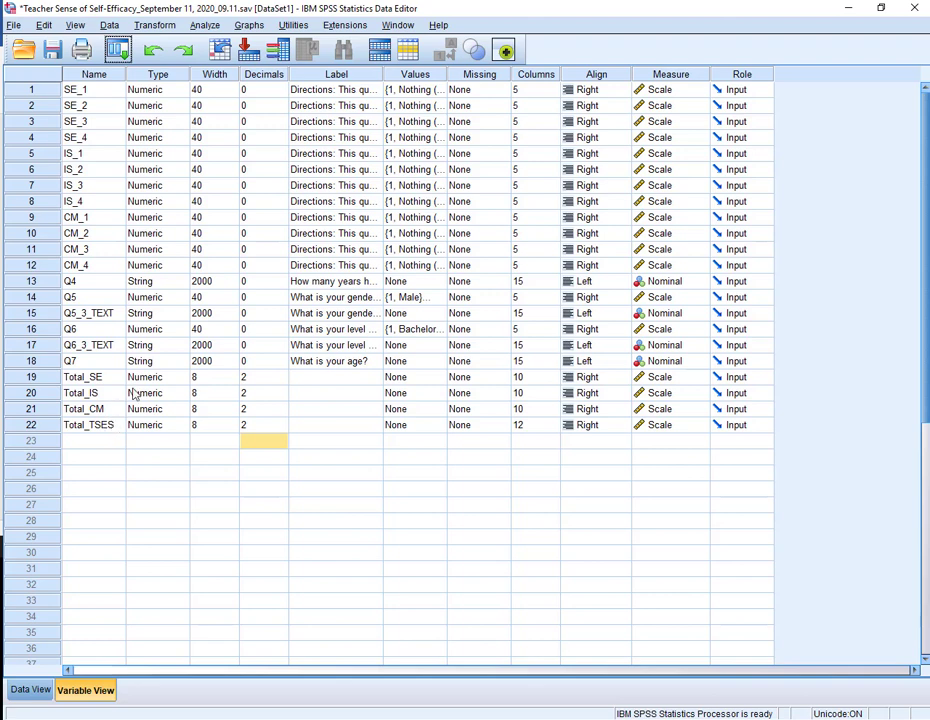
pyautogui.click(380, 76)
pyautogui.moveTo(383, 80)
pyautogui.mouseDown()
pyautogui.moveTo(517, 77)
pyautogui.moveTo(375, 77)
pyautogui.mouseUp()
pyautogui.click(69, 283)
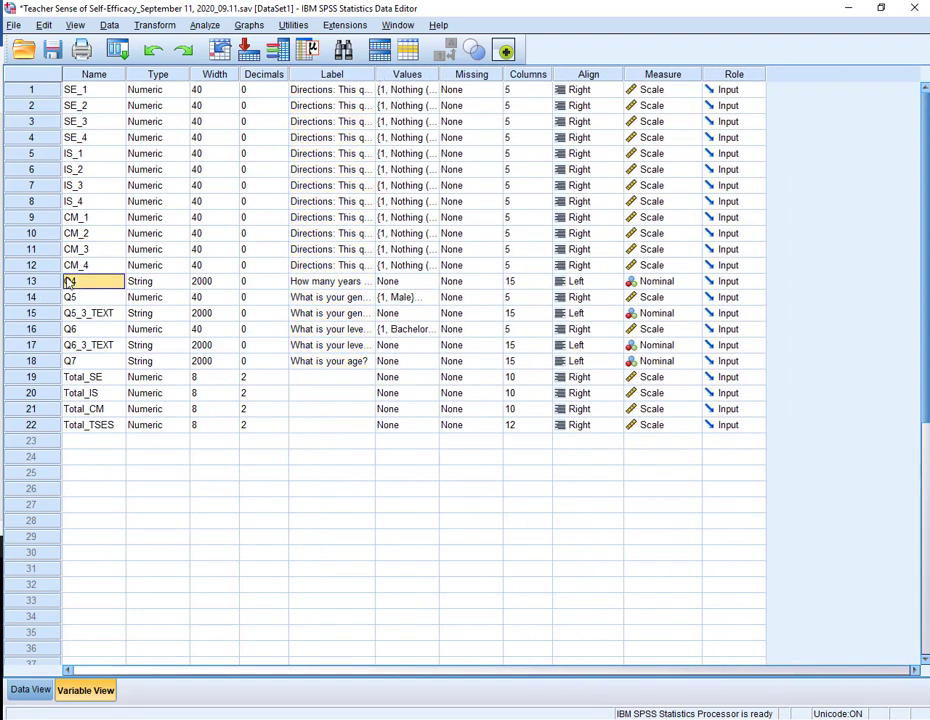
pyautogui.click(69, 283)
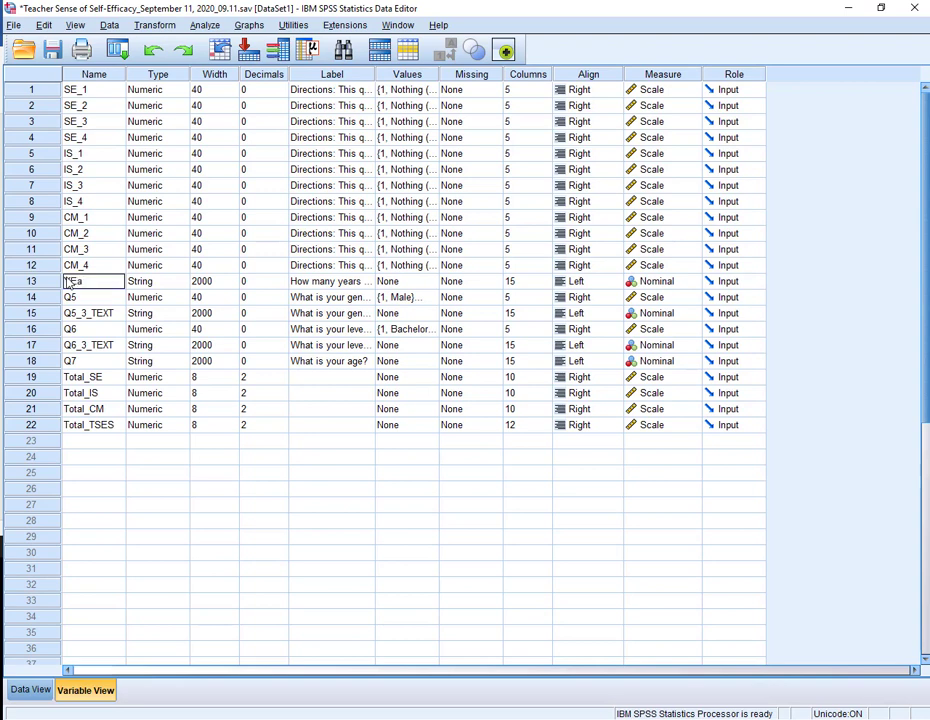
pyautogui.write('Year')
pyautogui.write('sOfExper')
pyautogui.press('Return')
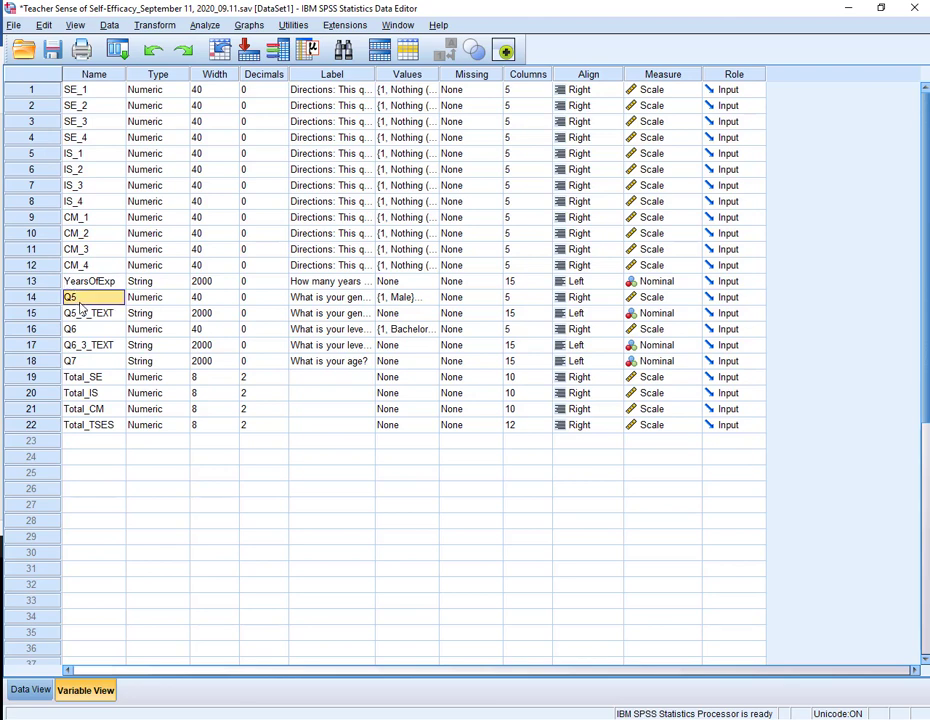
# Rename Q5 to Gender after checking its value labels, then Q6 to LevelOfEd and Q7 to Age.
pyautogui.write('Gender')
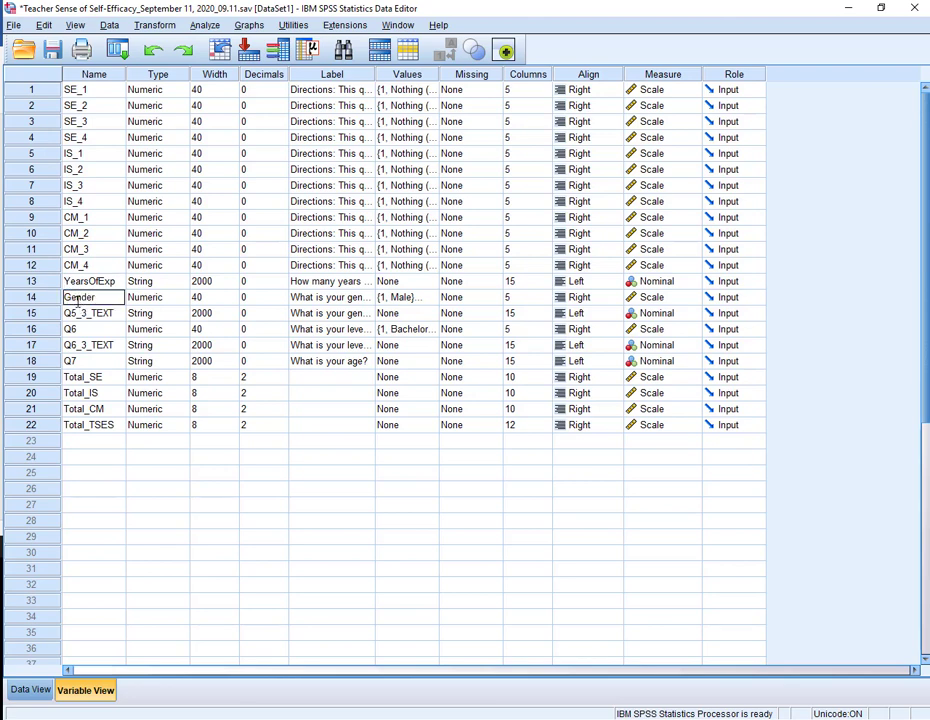
pyautogui.press('Return')
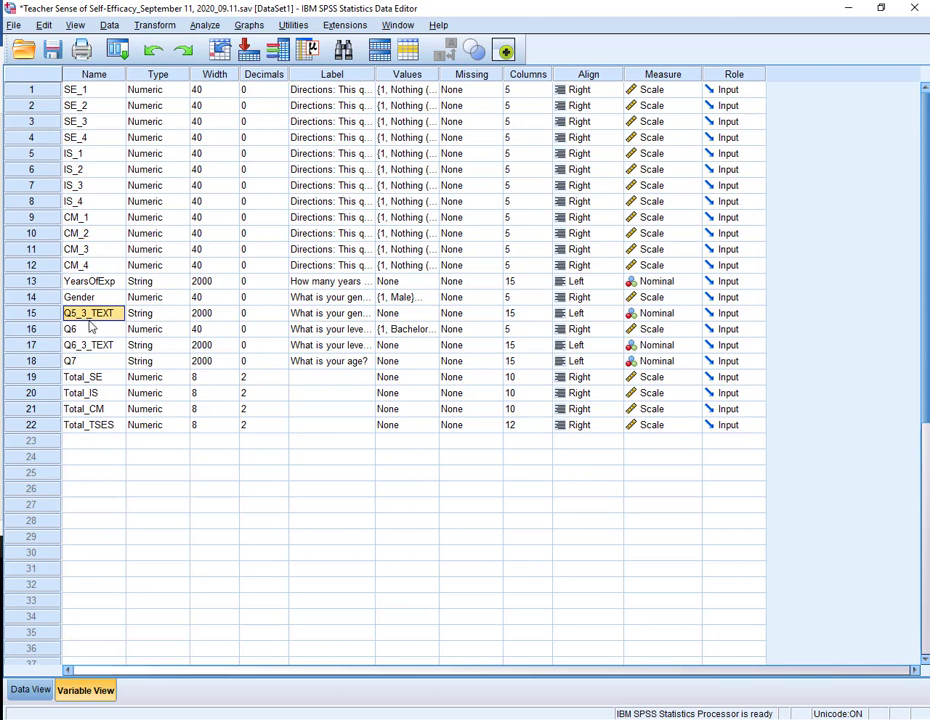
pyautogui.click(434, 300)
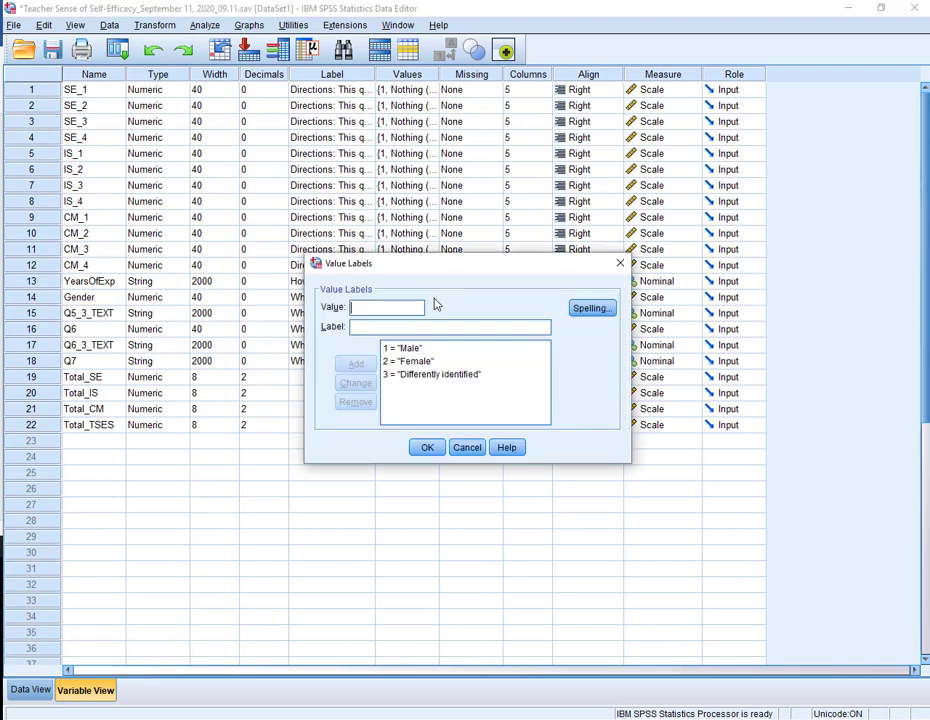
pyautogui.click(619, 263)
pyautogui.click(97, 331)
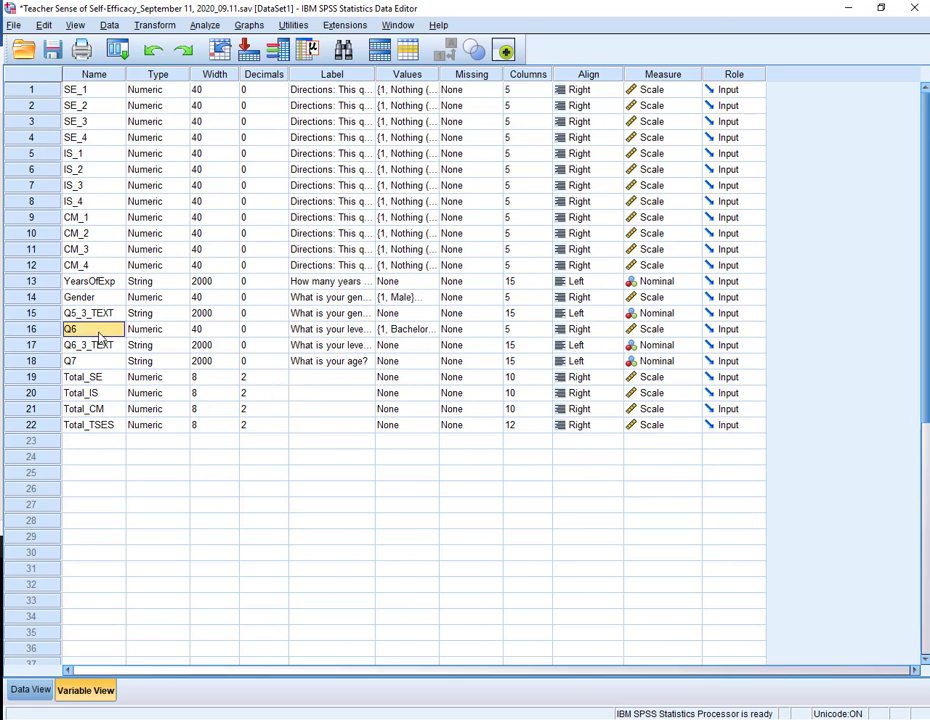
pyautogui.write('LevelOf')
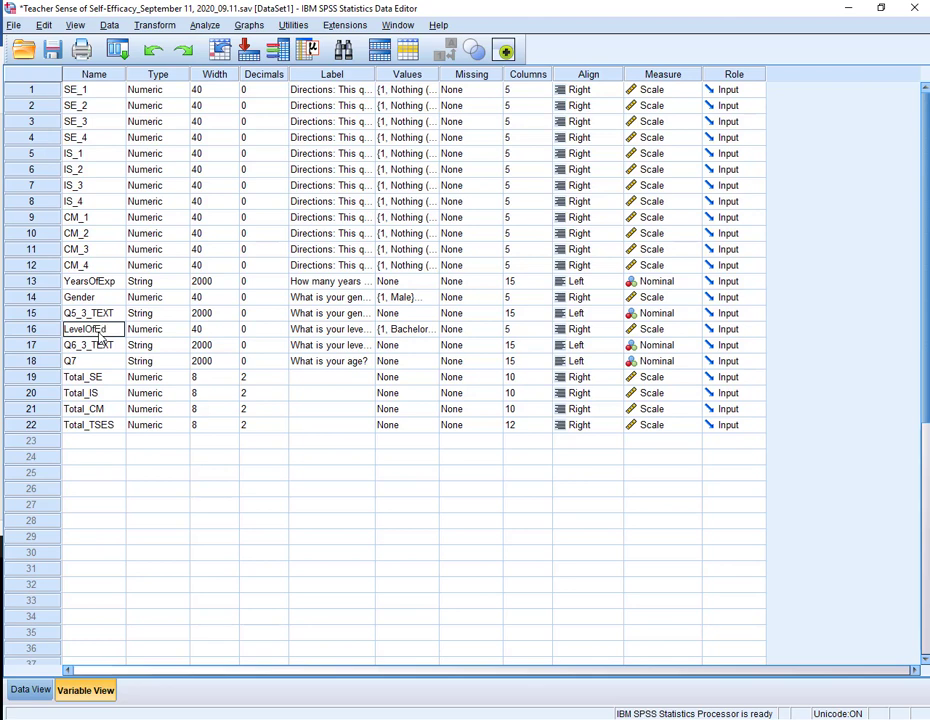
pyautogui.write('Ed')
pyautogui.click(95, 366)
pyautogui.write('Age')
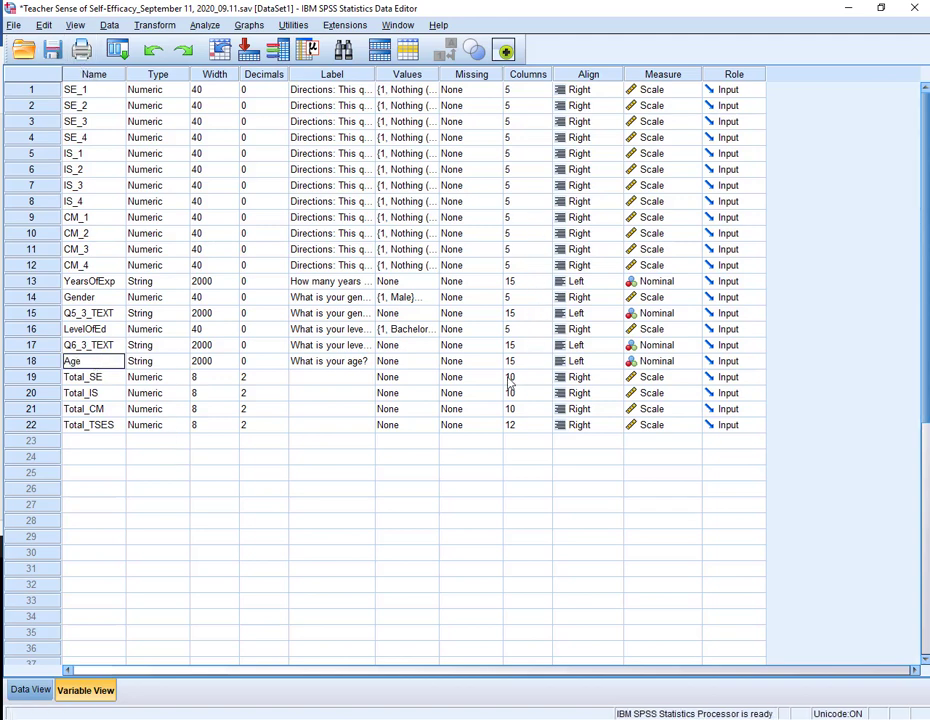
# Start a Frequencies analysis with the variable list shown by name instead of label.
pyautogui.scroll(-5, 505, 383)
pyautogui.scroll(5, 505, 383)
pyautogui.click(204, 25)
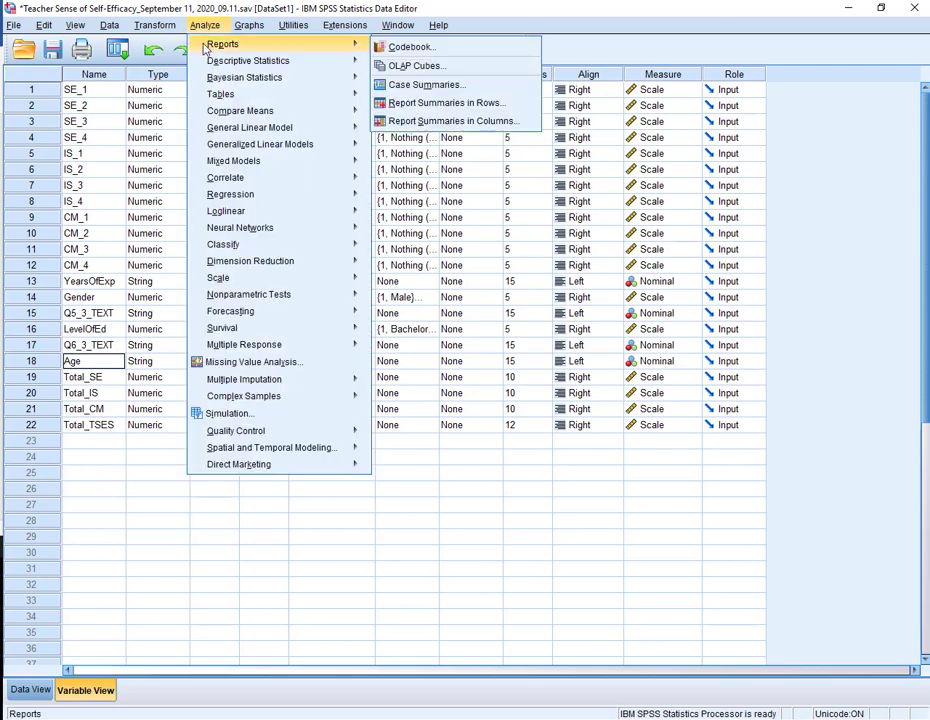
pyautogui.moveTo(214, 62)
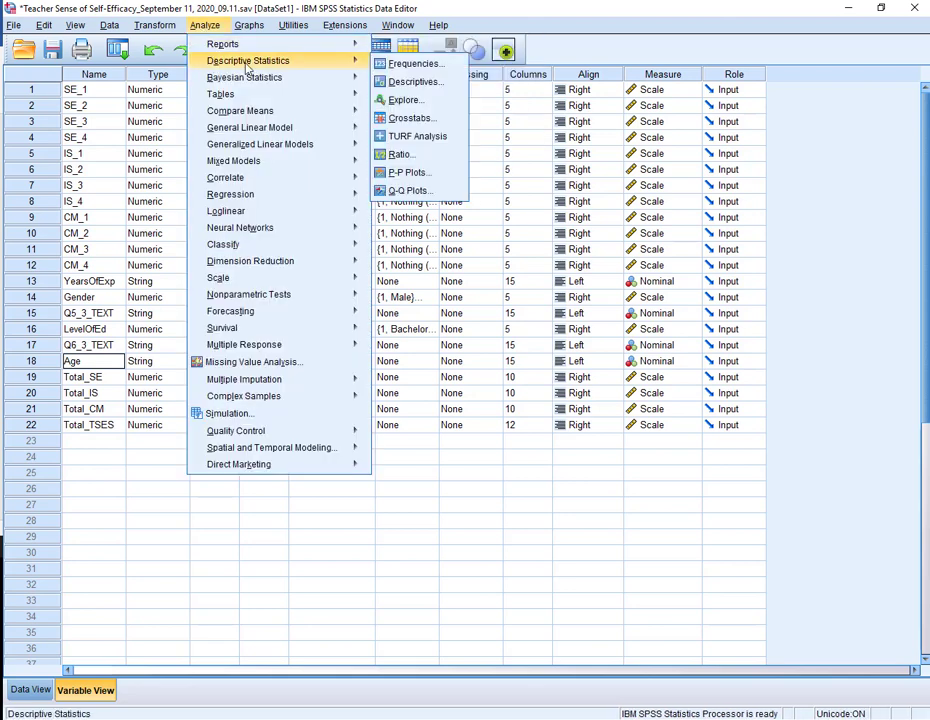
pyautogui.click(398, 64)
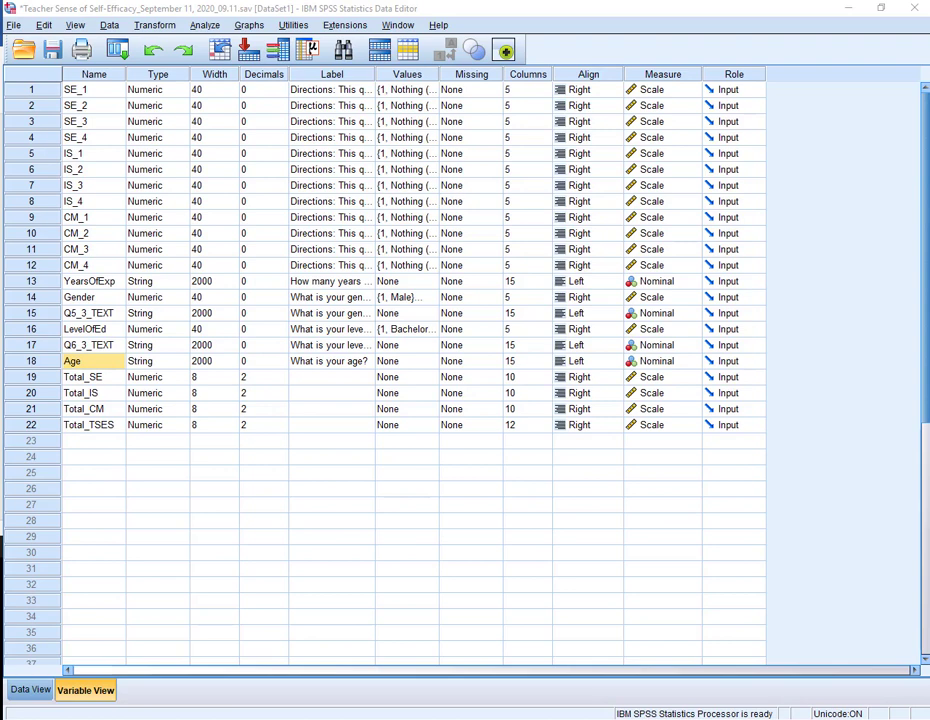
pyautogui.rightClick(357, 241)
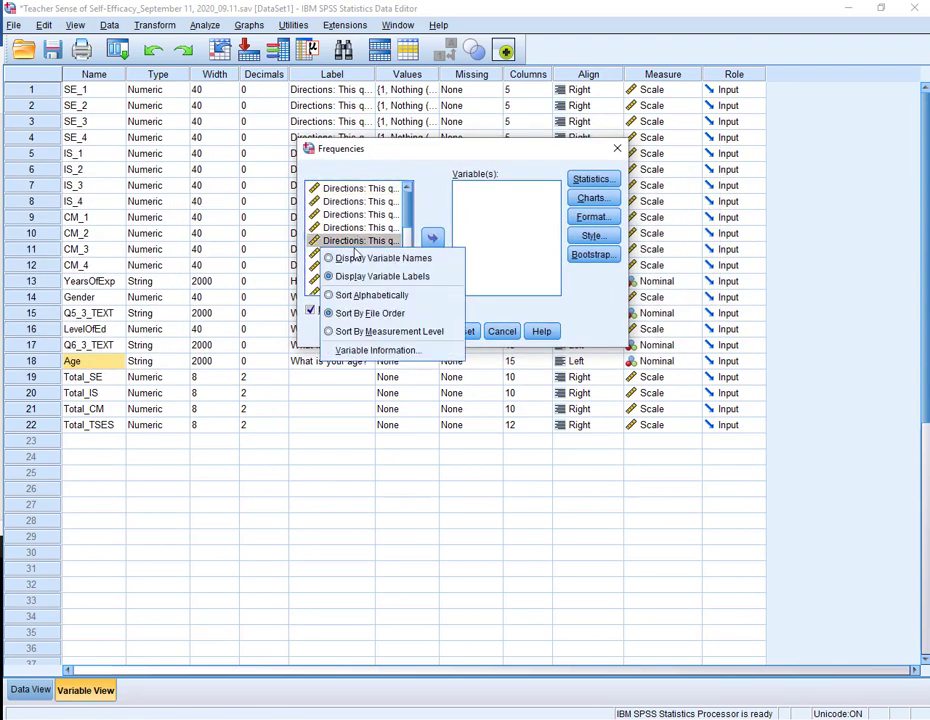
pyautogui.click(356, 259)
# Run frequency tables for Gender and LevelOfEd, then return to the data editor.
pyautogui.scroll(-4, 350, 268)
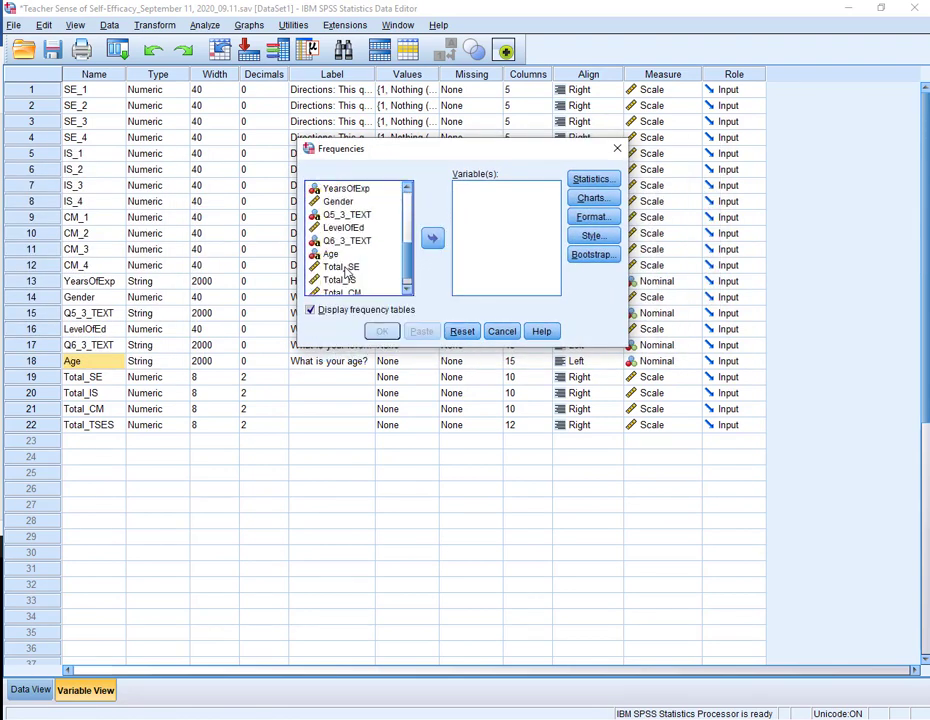
pyautogui.scroll(-1, 347, 274)
pyautogui.scroll(2, 345, 240)
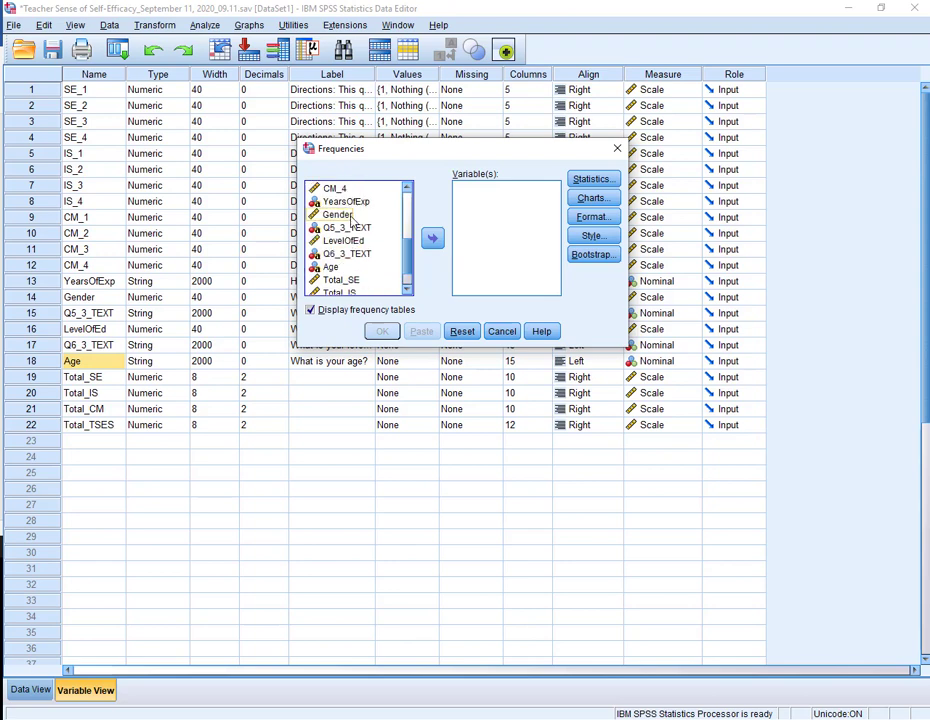
pyautogui.click(338, 214)
pyautogui.click(431, 238)
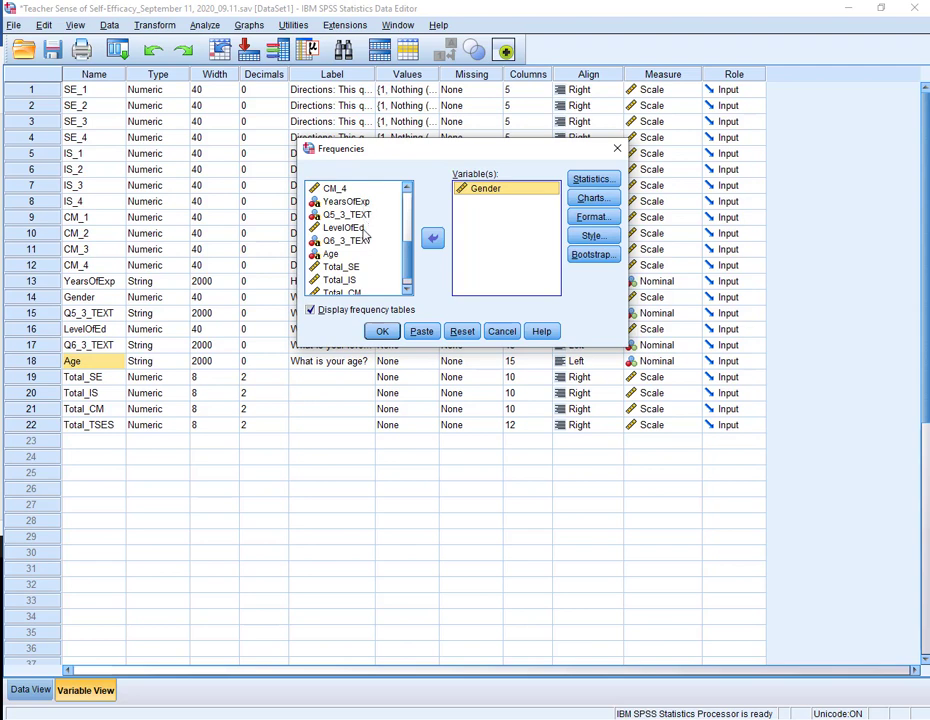
pyautogui.click(350, 228)
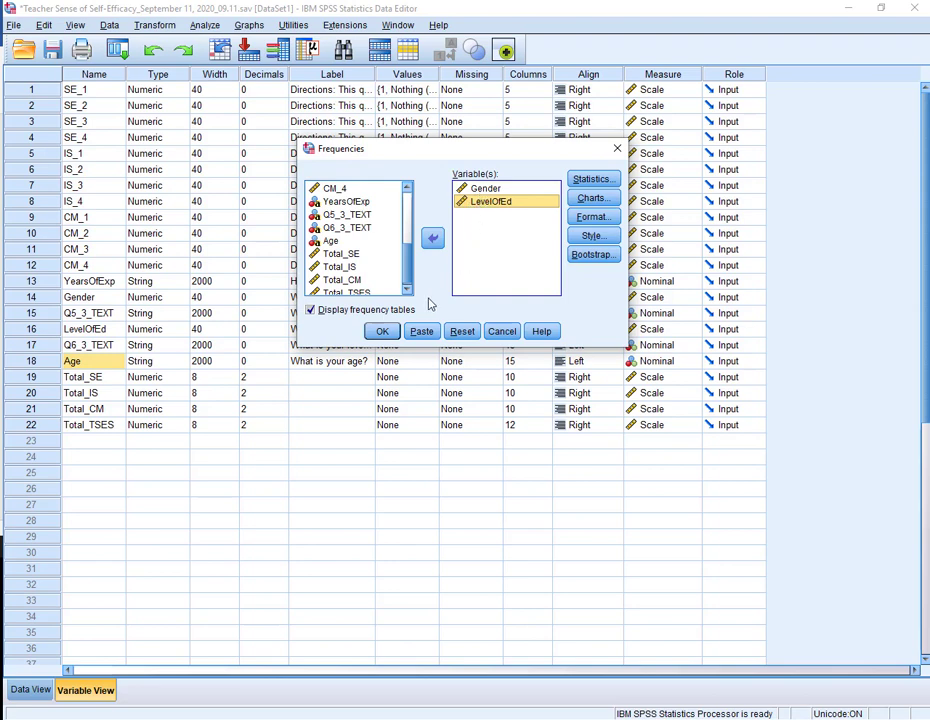
pyautogui.click(383, 331)
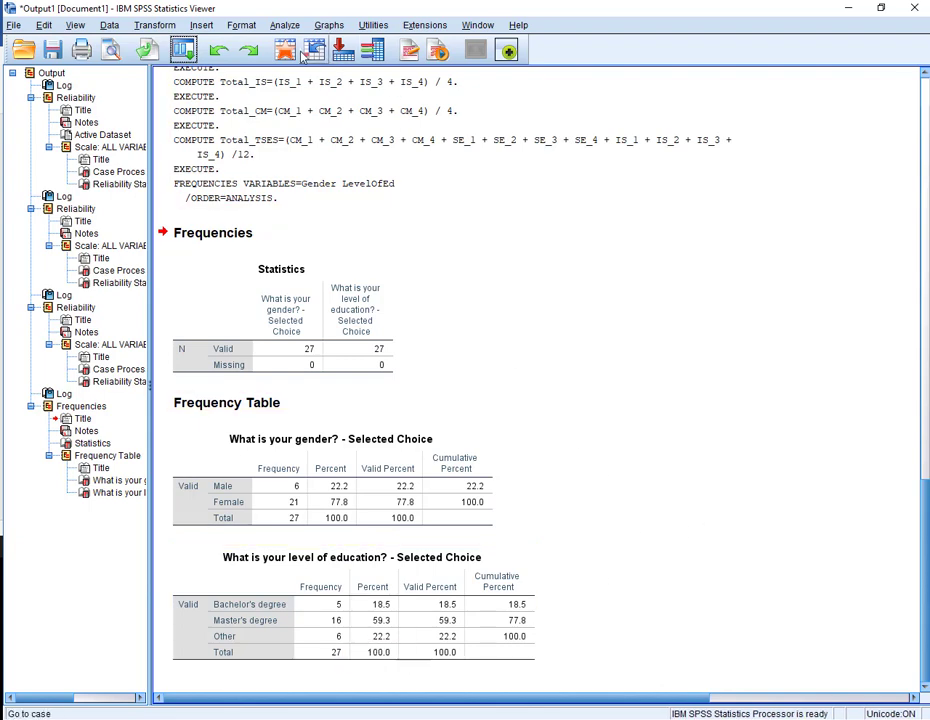
pyautogui.click(186, 48)
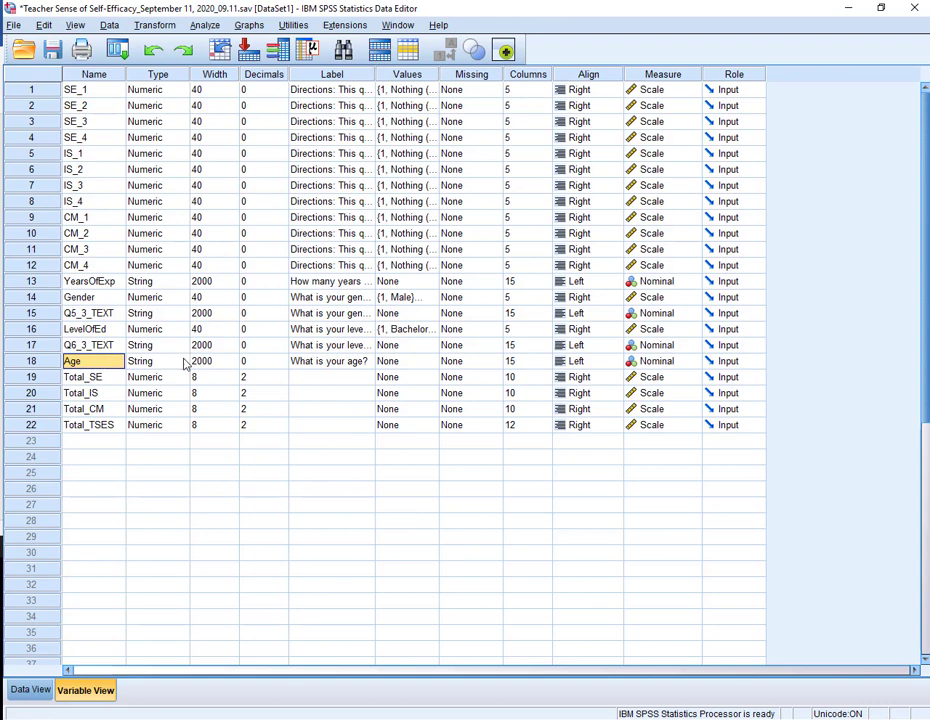
# Confirm Age stays a Nominal string, then view its values (40, 35, 29) in Data View.
pyautogui.doubleClick(50, 347)
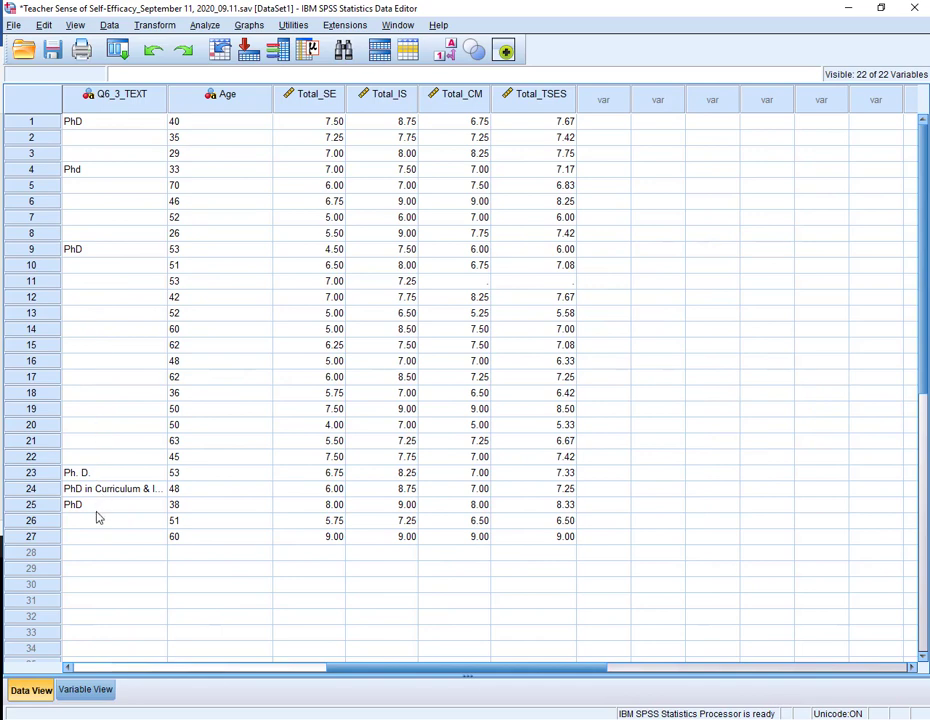
pyautogui.click(86, 690)
pyautogui.click(332, 361)
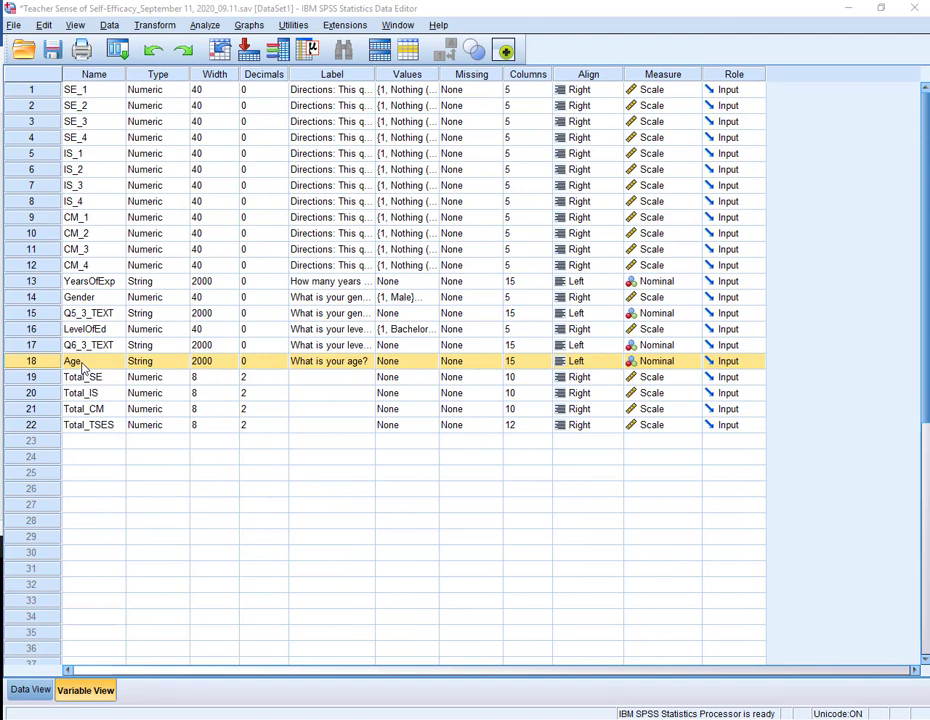
pyautogui.click(692, 361)
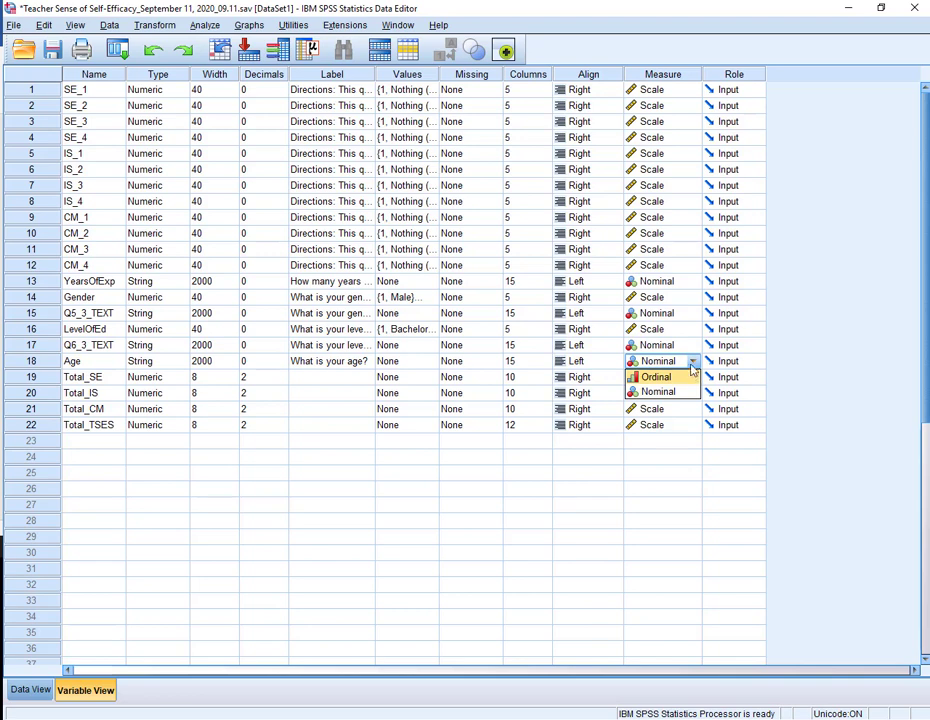
pyautogui.click(658, 391)
pyautogui.doubleClick(47, 366)
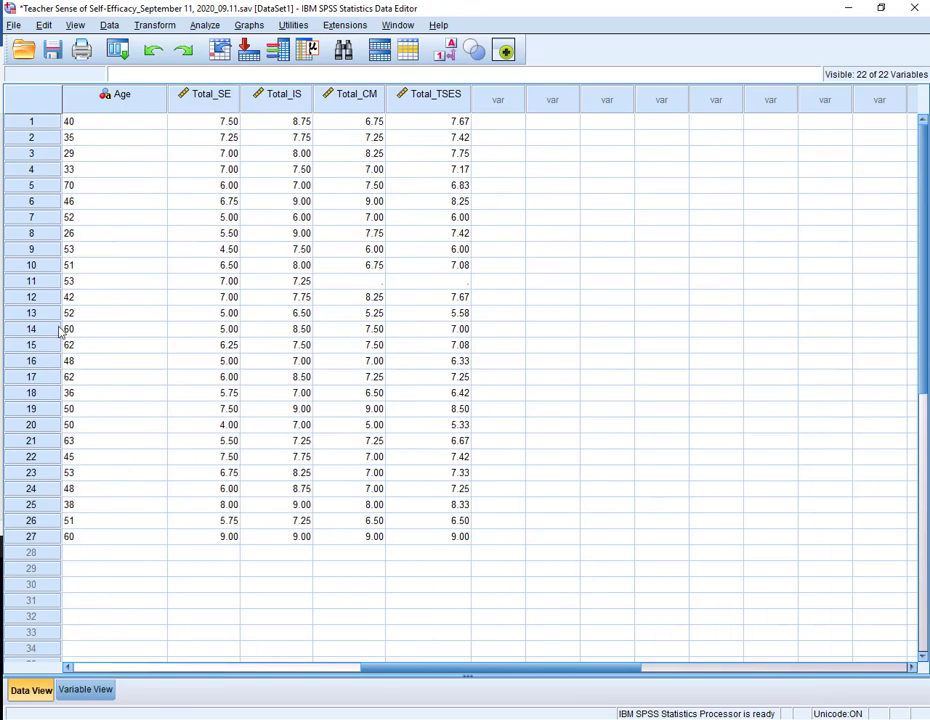
pyautogui.scroll(-1, 82, 246)
pyautogui.scroll(-5, 82, 246)
pyautogui.scroll(6, 82, 247)
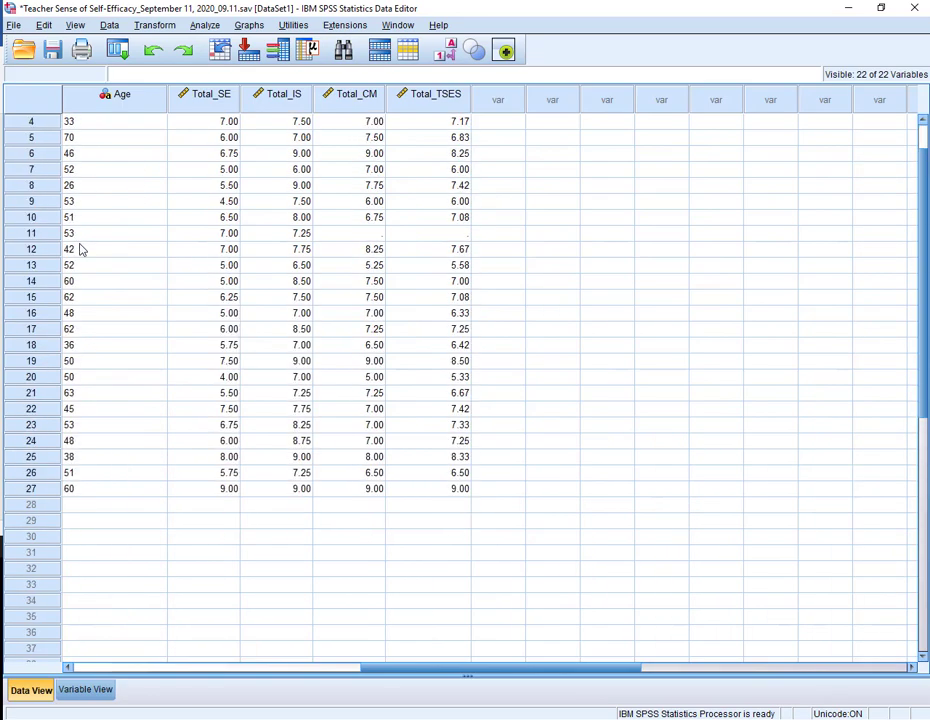
# Change Age's type to Numeric and its measurement level to Scale.
pyautogui.click(85, 690)
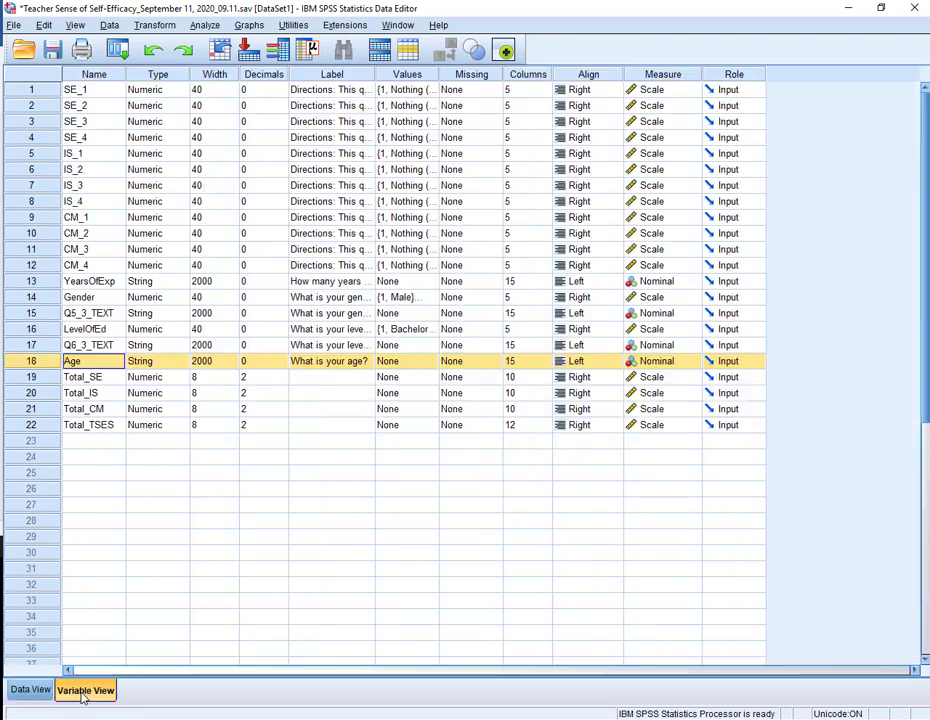
pyautogui.click(137, 361)
pyautogui.click(184, 362)
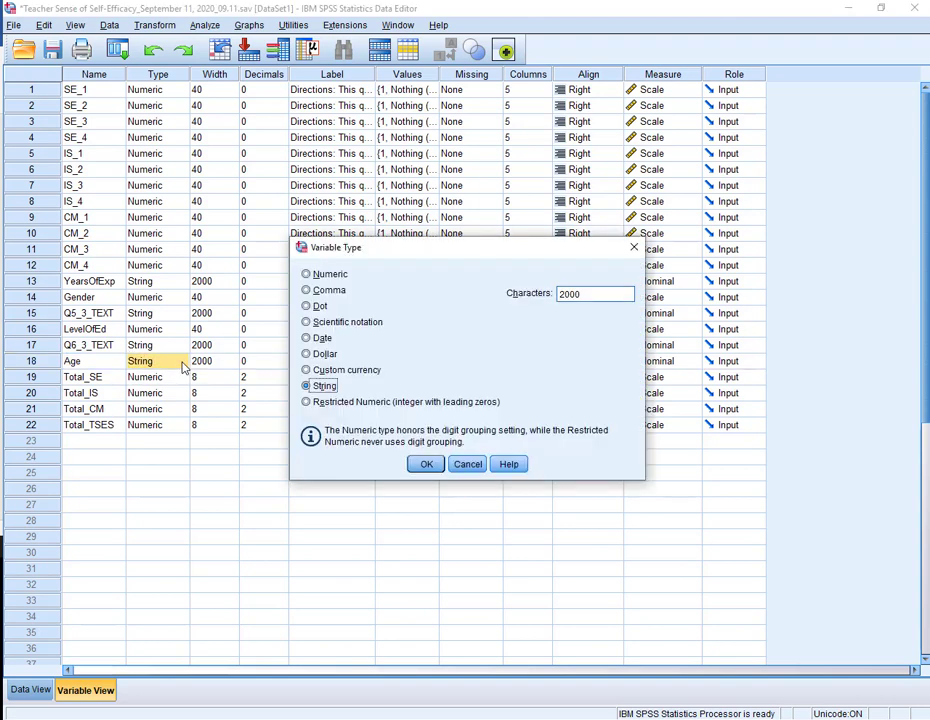
pyautogui.click(322, 274)
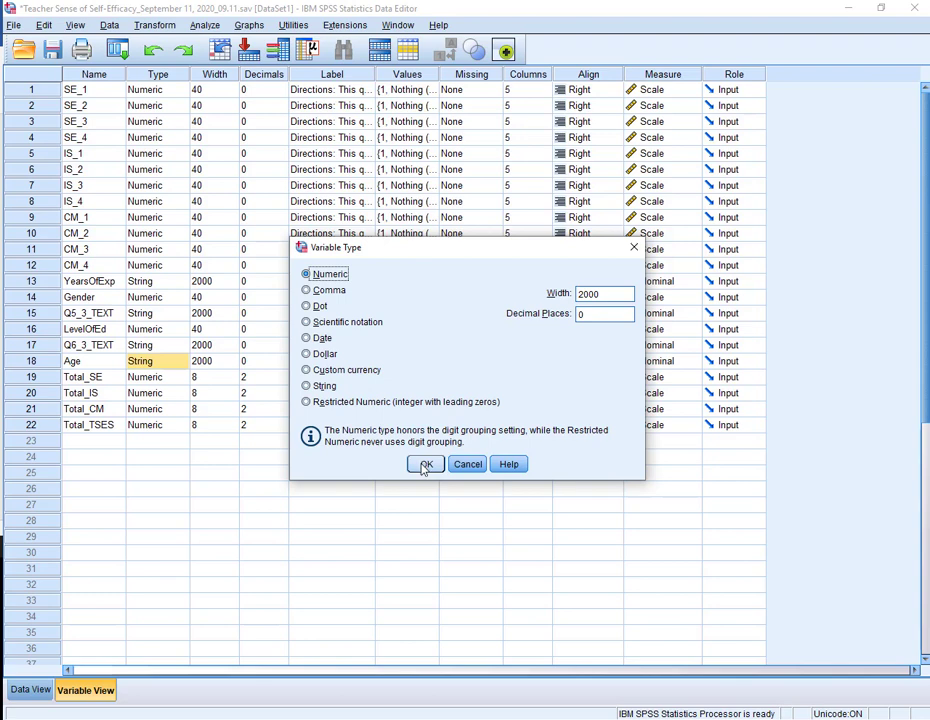
pyautogui.click(425, 465)
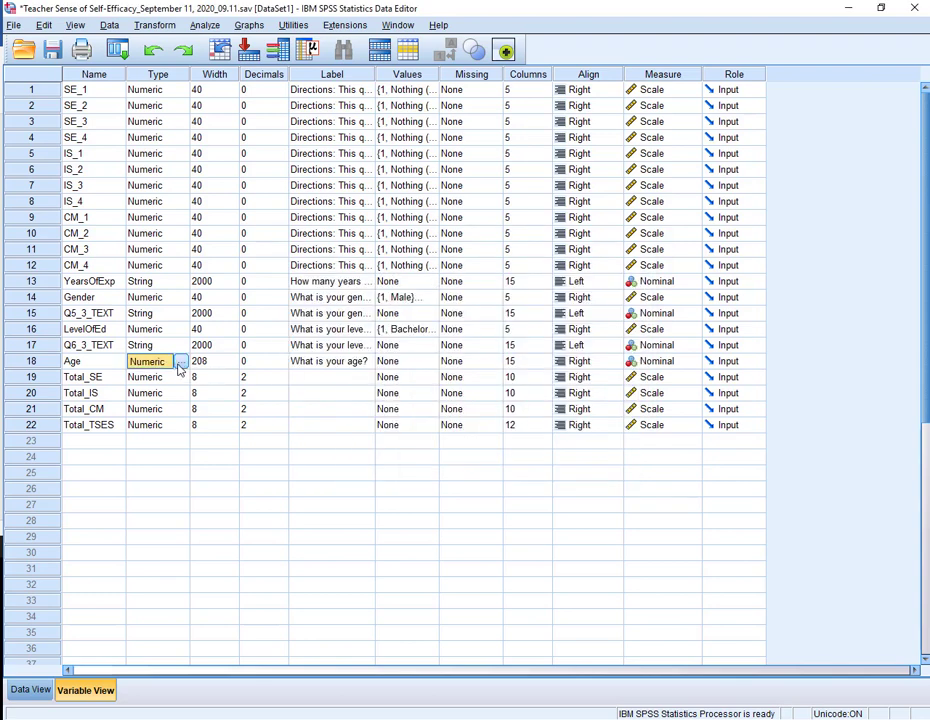
pyautogui.click(690, 362)
pyautogui.click(667, 380)
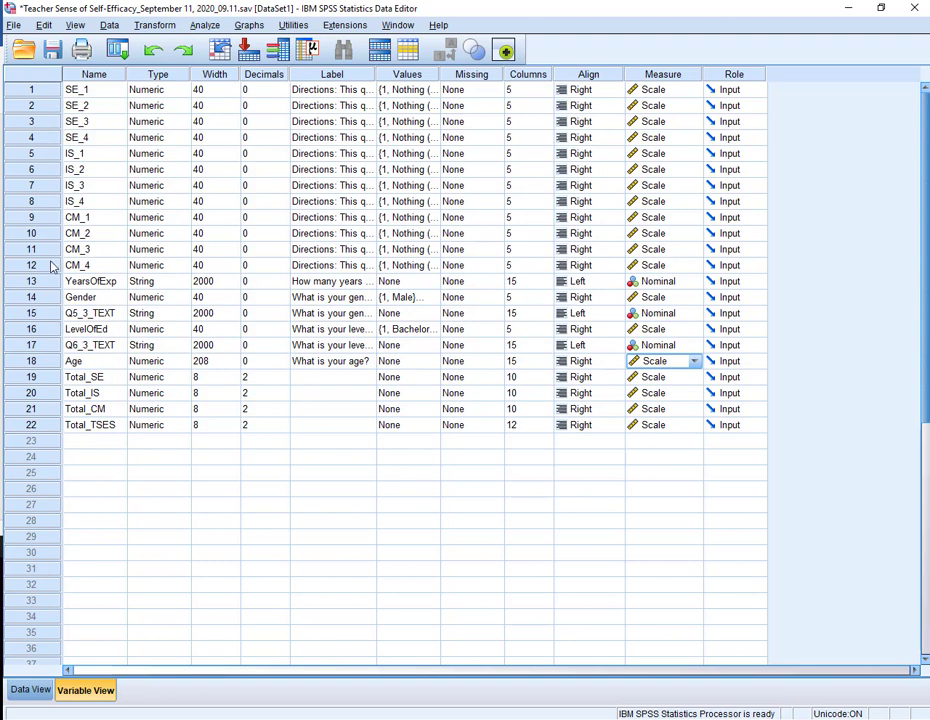
# Make YearsOfExp Numeric instead of string, with Scale measurement level.
pyautogui.click(184, 287)
pyautogui.click(184, 283)
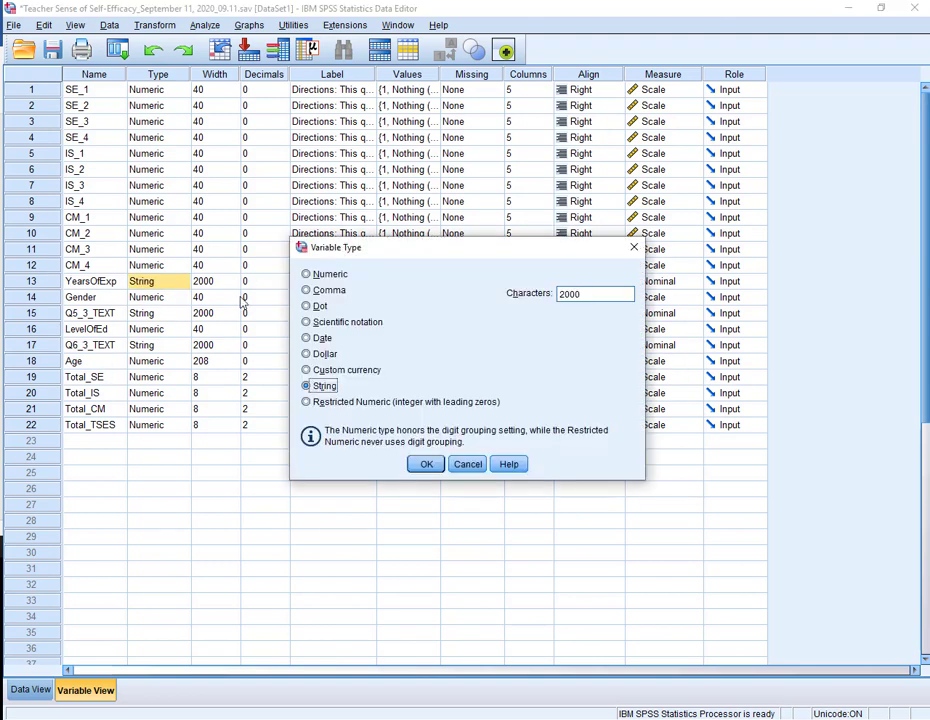
pyautogui.click(306, 273)
pyautogui.click(426, 465)
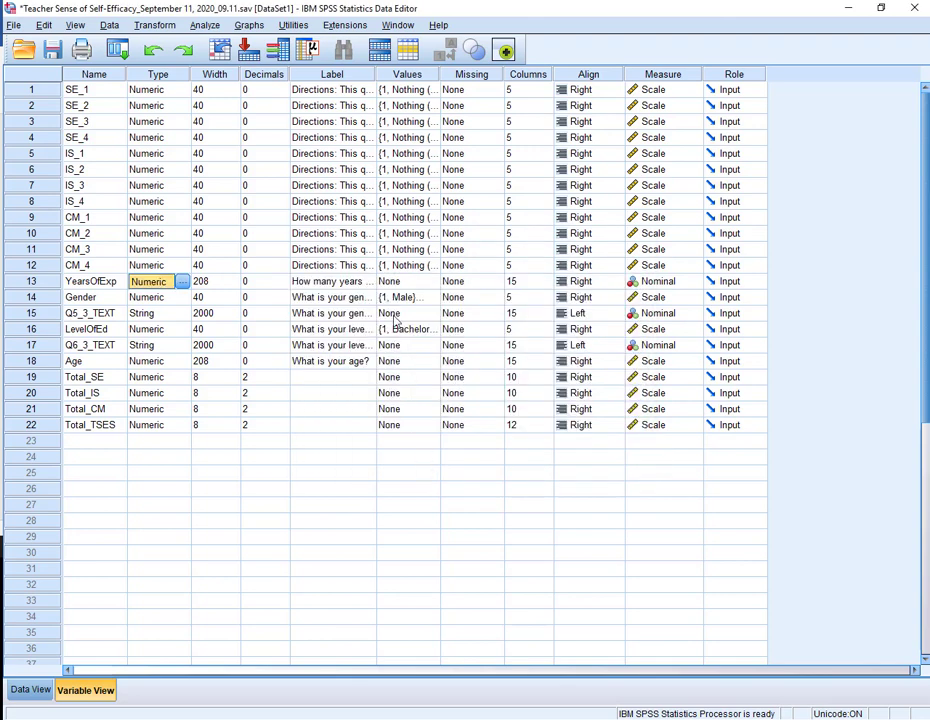
pyautogui.click(697, 282)
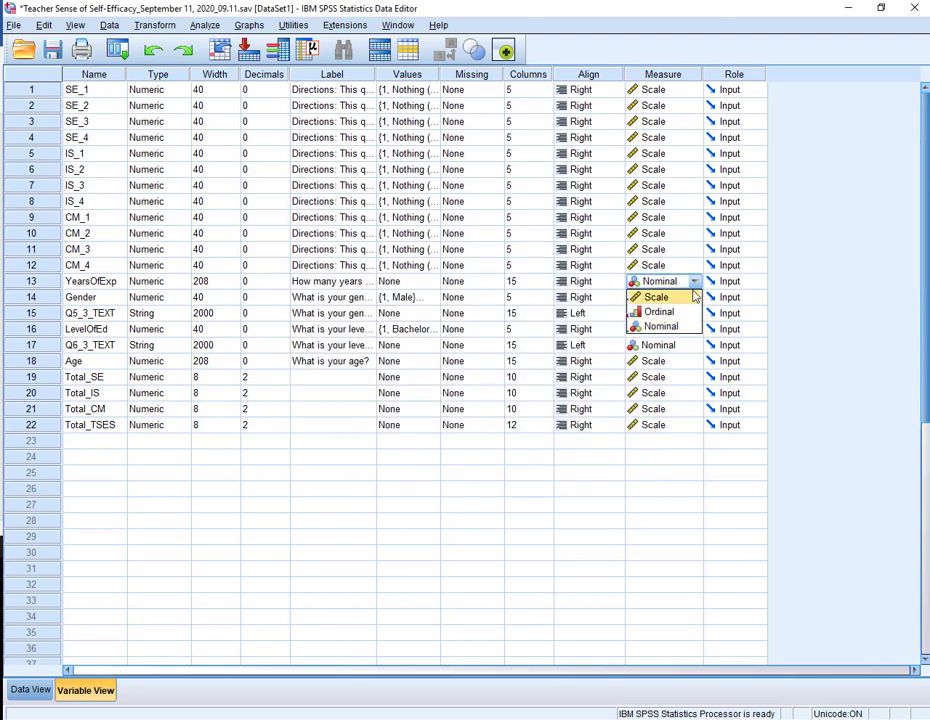
pyautogui.click(680, 297)
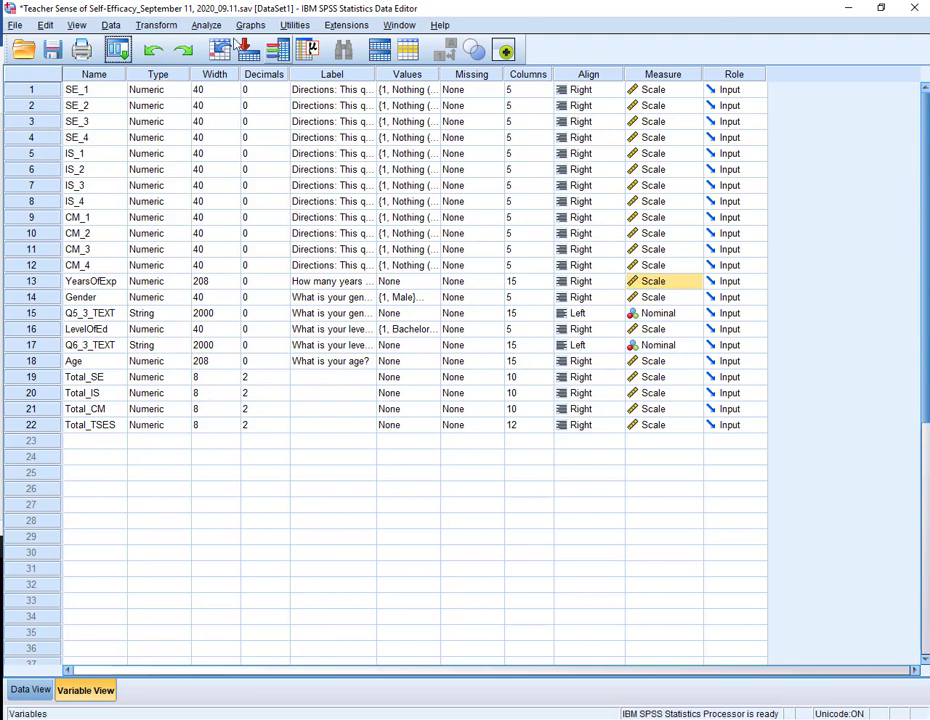
# Set up Frequencies for Age and YearsOfExp, clearing the previously chosen variables.
pyautogui.click(202, 27)
pyautogui.moveTo(245, 60)
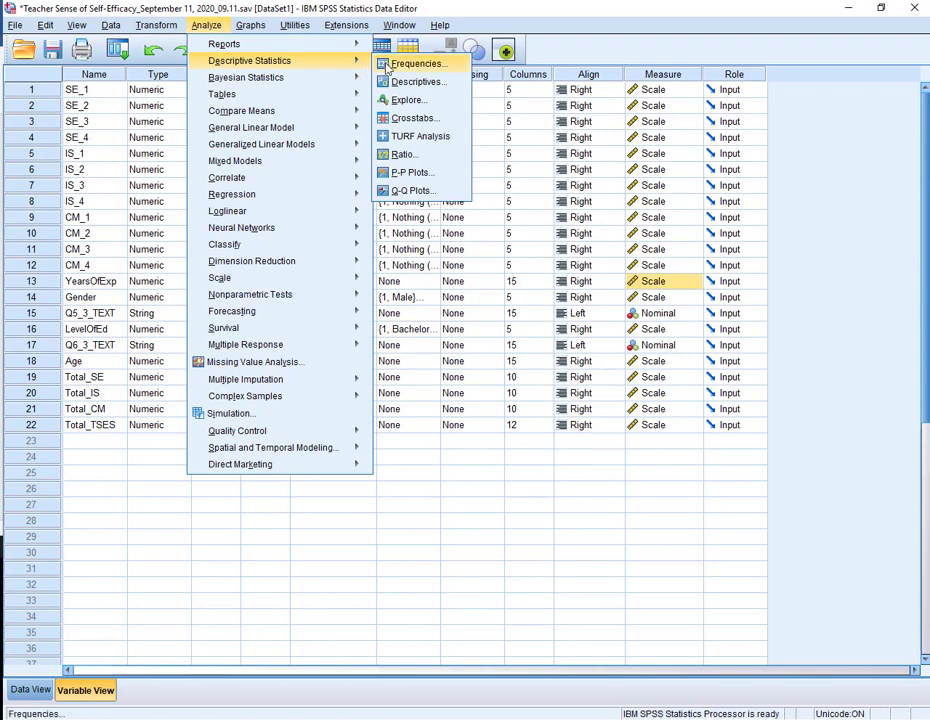
pyautogui.click(395, 61)
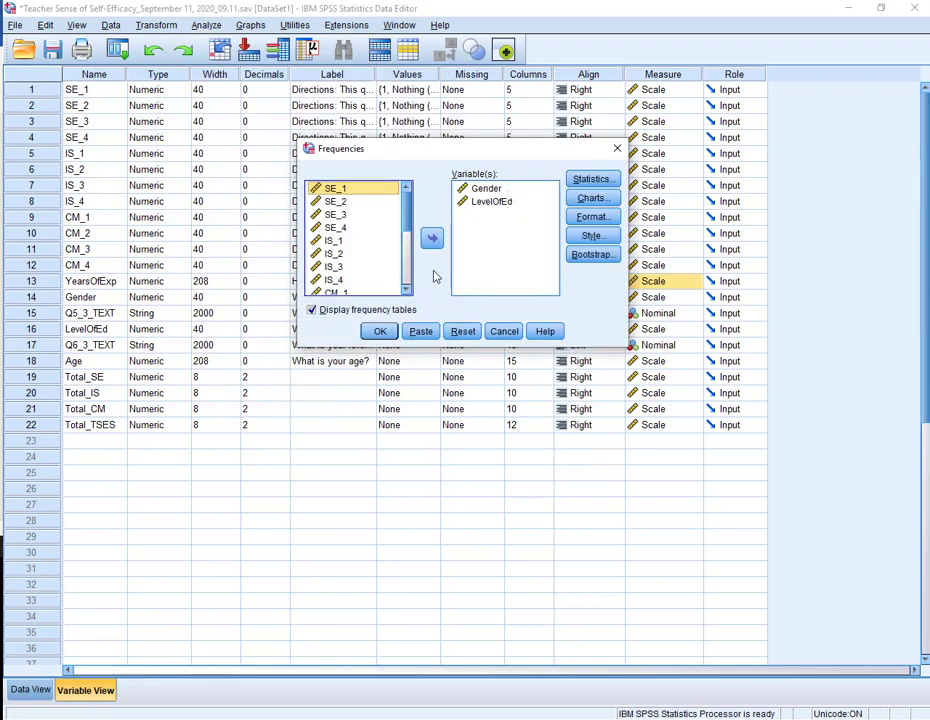
pyautogui.click(463, 334)
pyautogui.scroll(-3, 357, 250)
pyautogui.rightClick(325, 258)
pyautogui.click(357, 272)
pyautogui.scroll(-2, 357, 266)
pyautogui.doubleClick(334, 237)
pyautogui.scroll(1, 338, 240)
pyautogui.click(345, 214)
pyautogui.click(432, 238)
# Request mean, median, standard deviation, minimum and maximum, and run the analysis.
pyautogui.click(593, 180)
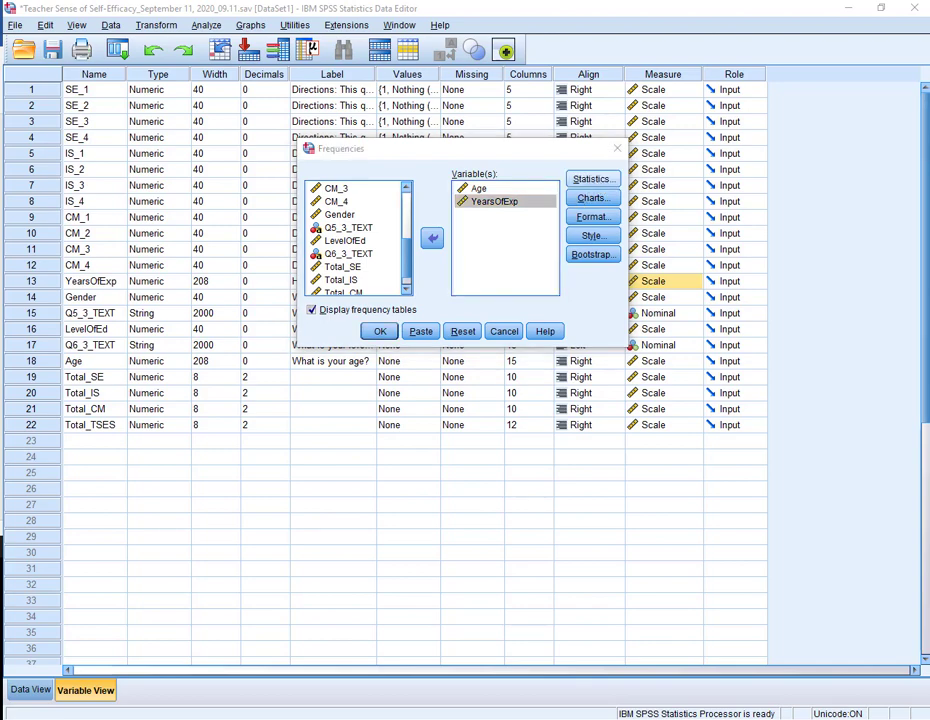
pyautogui.moveTo(542, 172); pyautogui.dragTo(500, 263)
pyautogui.click(552, 289)
pyautogui.click(556, 305)
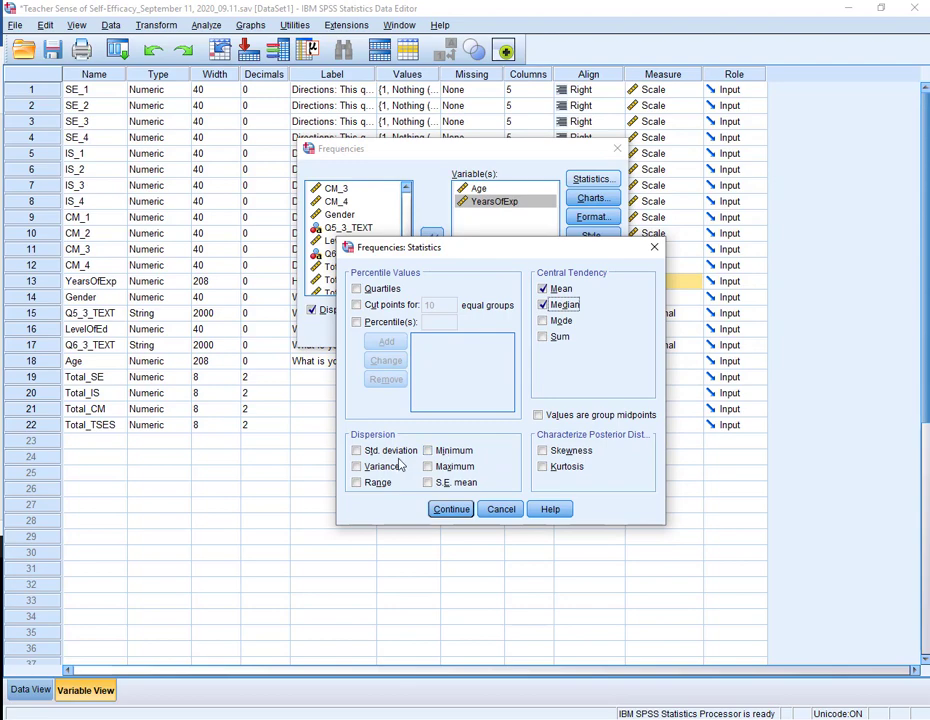
pyautogui.click(388, 451)
pyautogui.click(430, 451)
pyautogui.click(429, 466)
pyautogui.click(446, 508)
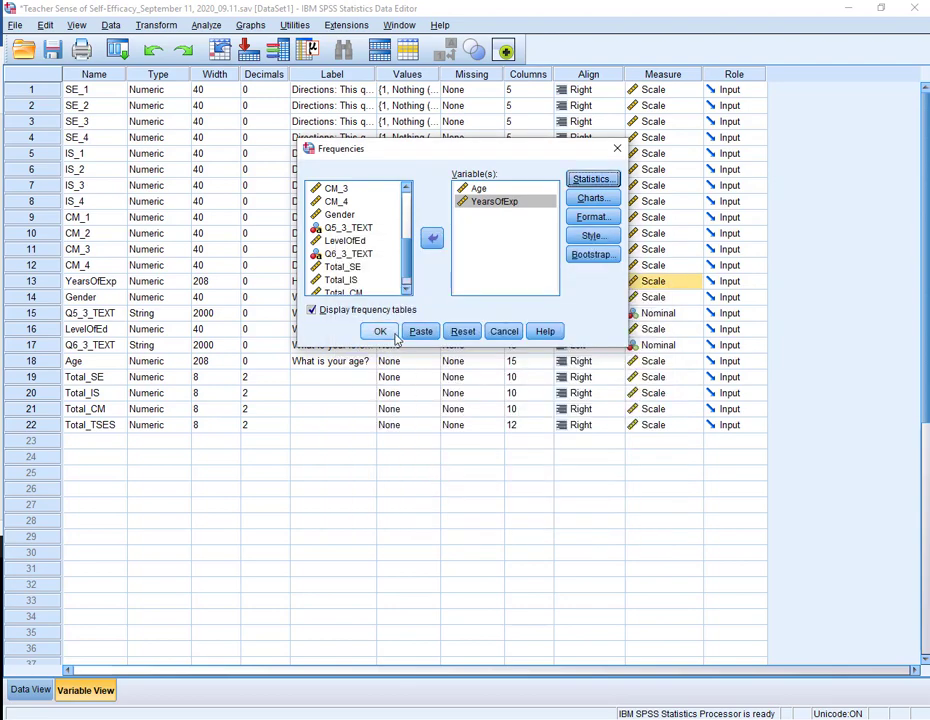
pyautogui.click(380, 331)
pyautogui.scroll(-5, 420, 330)
pyautogui.scroll(10, 444, 330)
# Rerun the Frequencies analysis with Display frequency tables unchecked.
pyautogui.click(187, 56)
pyautogui.click(191, 78)
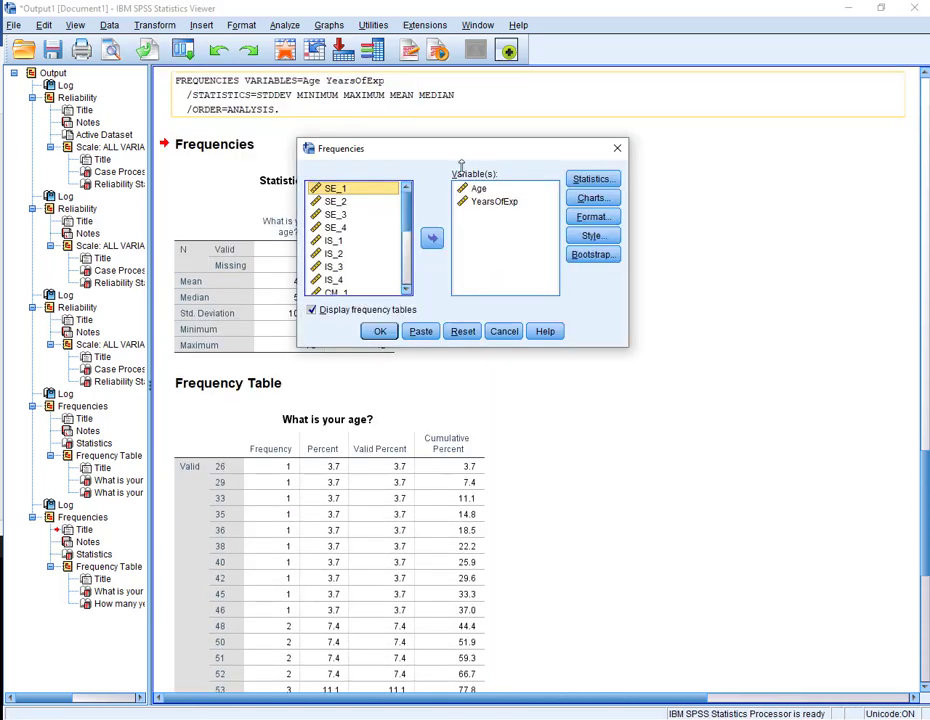
pyautogui.click(312, 310)
pyautogui.click(379, 333)
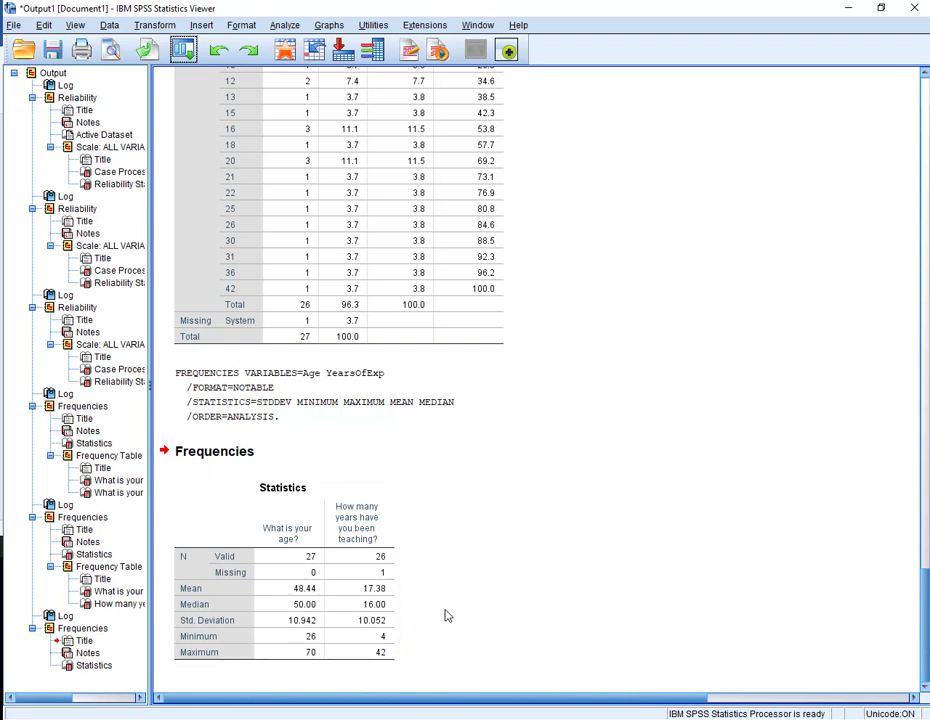
# Start an Independent-Samples T Test with Total_SE through Total_TSES as test variables.
pyautogui.click(286, 26)
pyautogui.moveTo(290, 62)
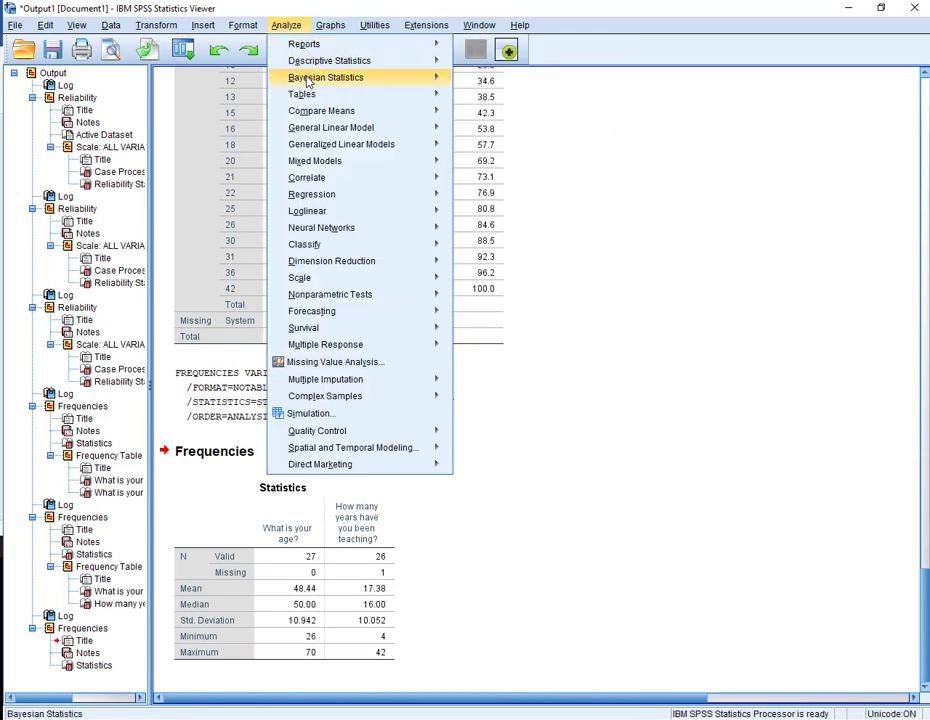
pyautogui.moveTo(405, 113)
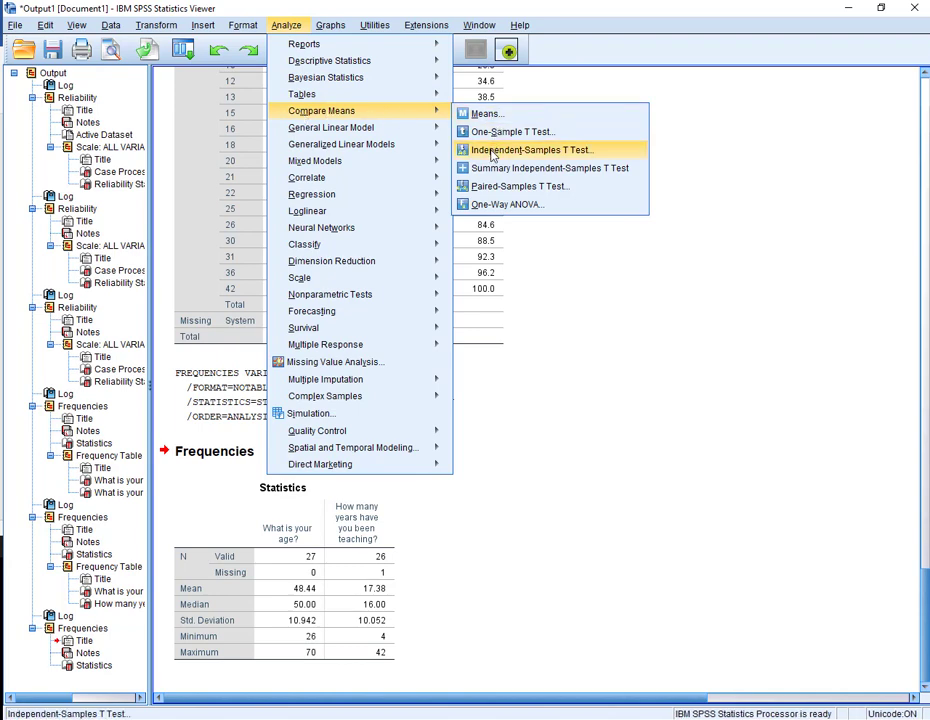
pyautogui.click(492, 155)
pyautogui.rightClick(390, 256)
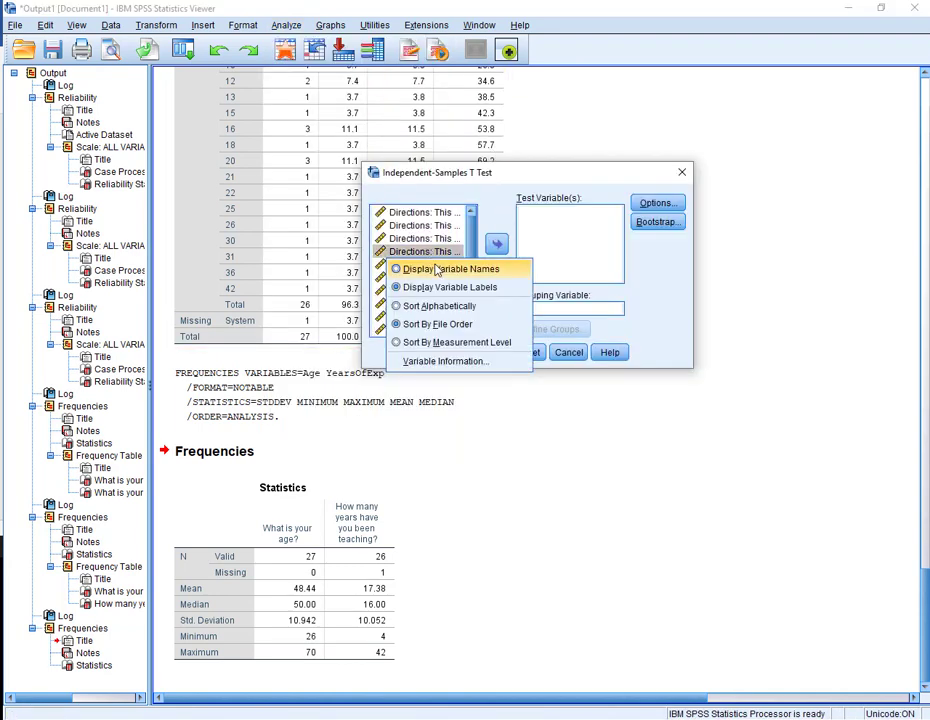
pyautogui.click(436, 270)
pyautogui.scroll(-5, 438, 263)
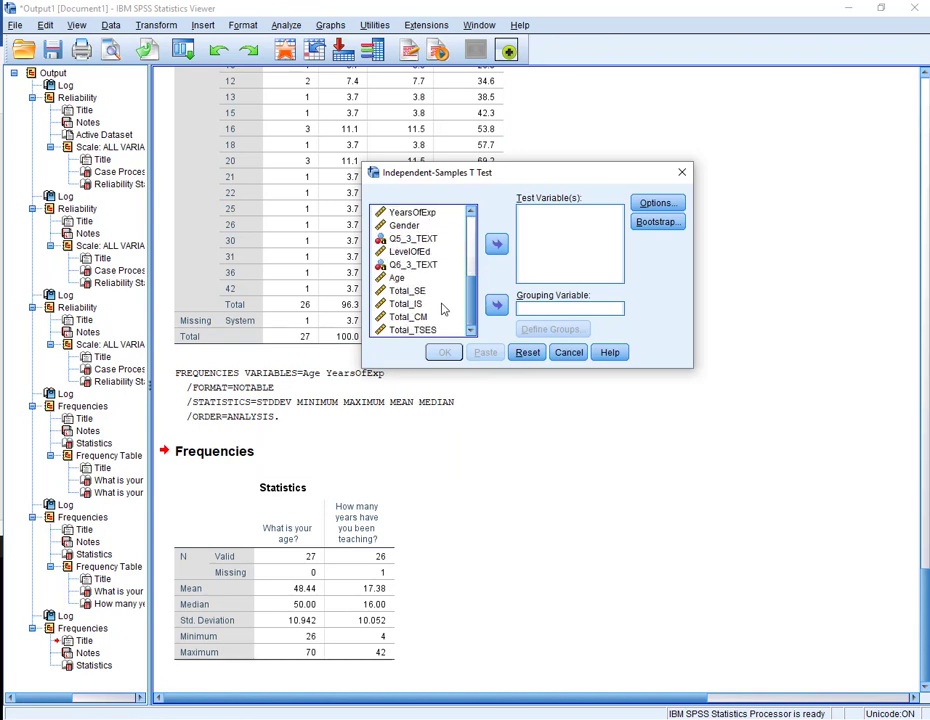
pyautogui.click(410, 290)
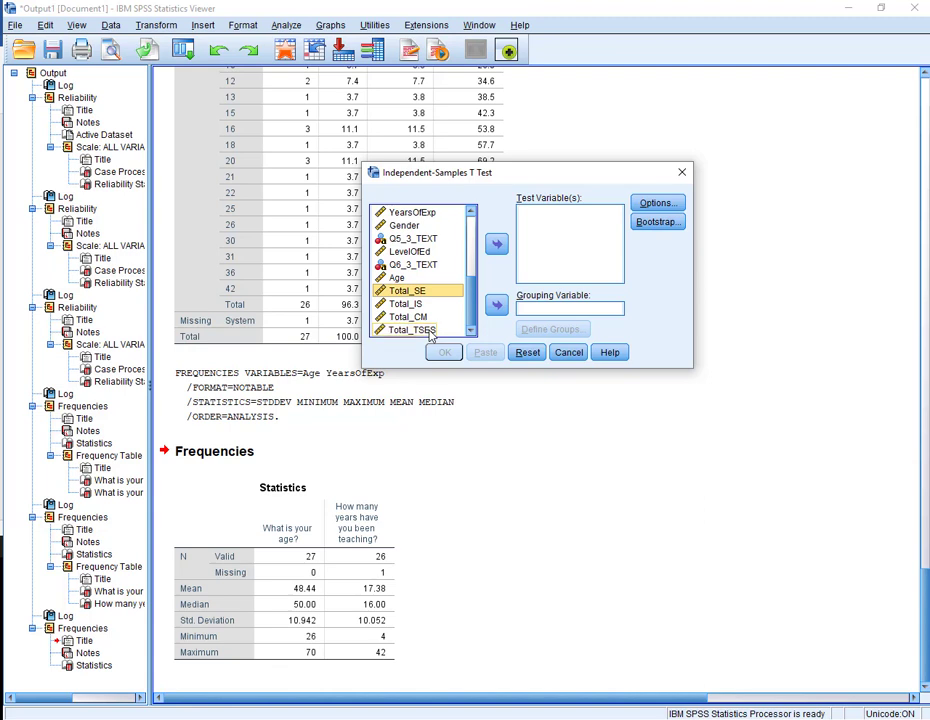
pyautogui.keyDown('shift'); pyautogui.click(428, 330); pyautogui.keyUp('shift')
pyautogui.click(497, 245)
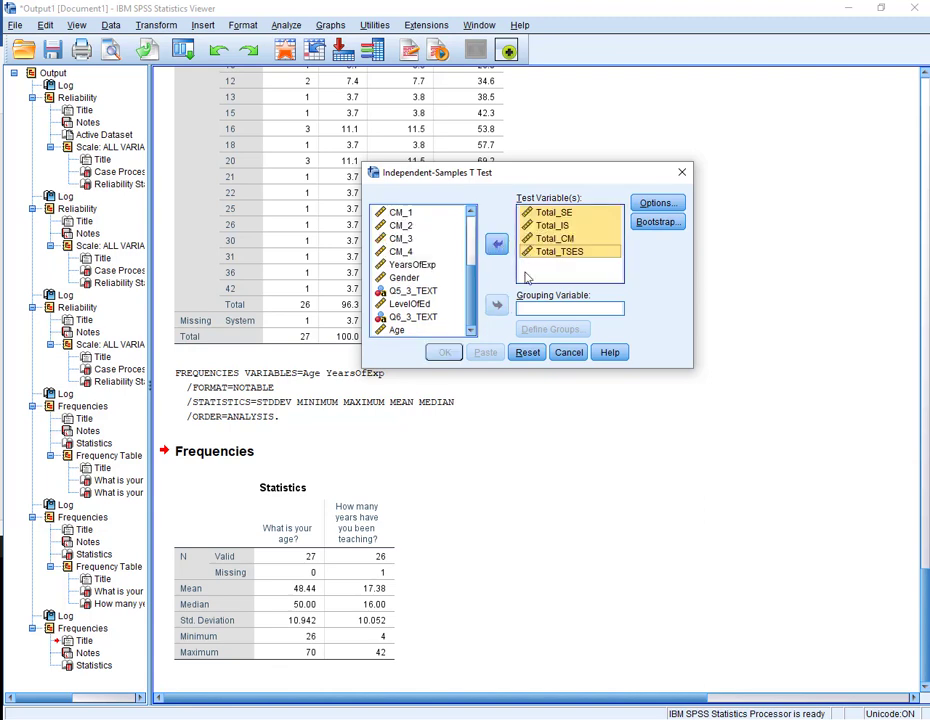
# Group by Gender with groups 1 and 2, and run the t-test.
pyautogui.scroll(3, 437, 305)
pyautogui.scroll(-2, 437, 305)
pyautogui.click(438, 303)
pyautogui.click(497, 305)
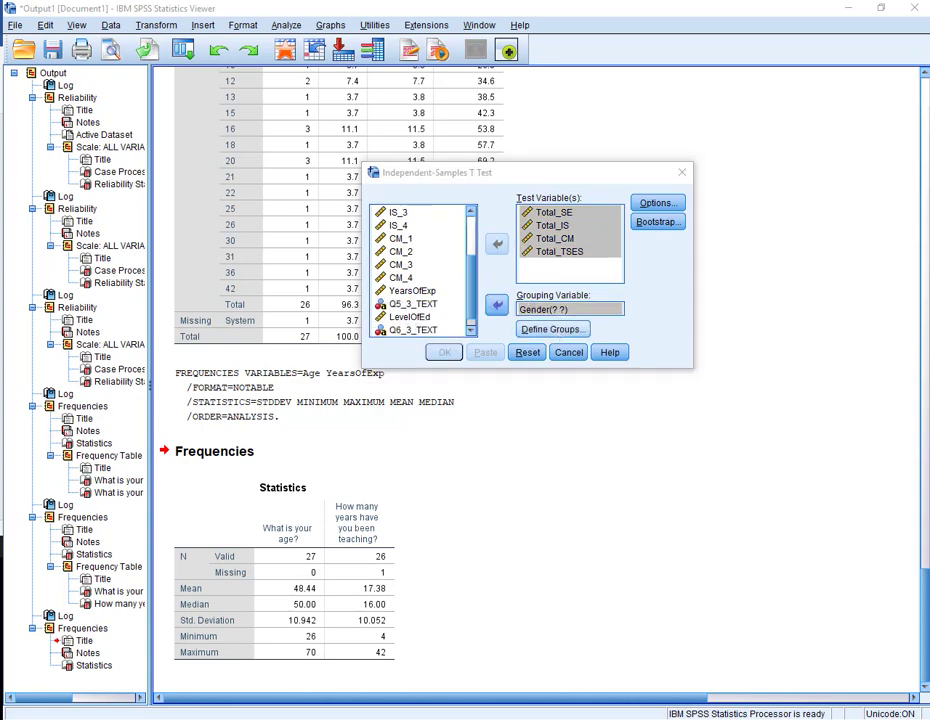
pyautogui.click(553, 329)
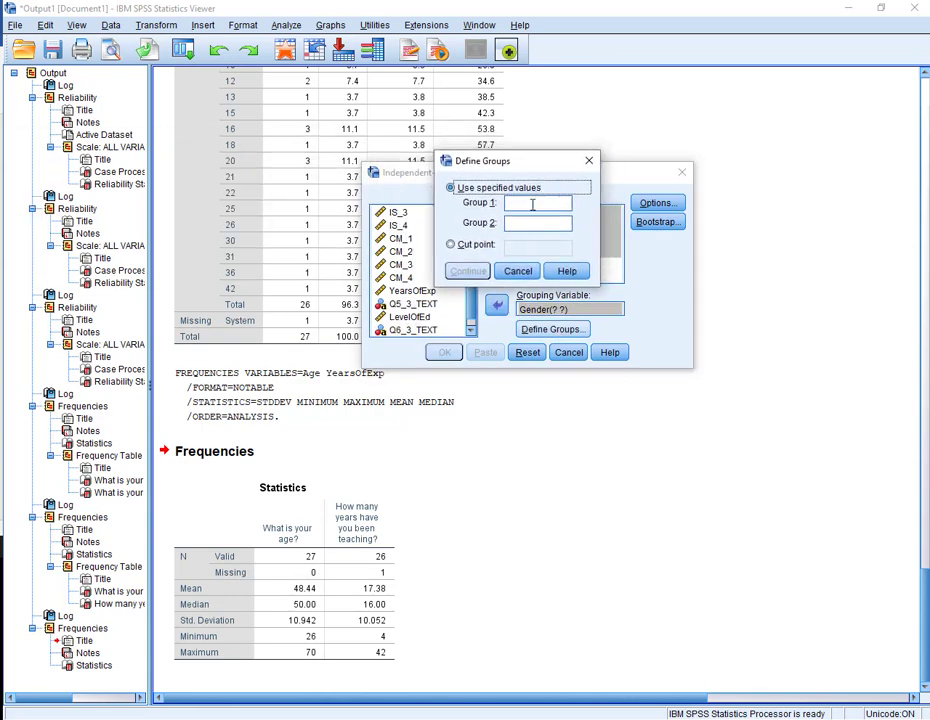
pyautogui.write('1 ')
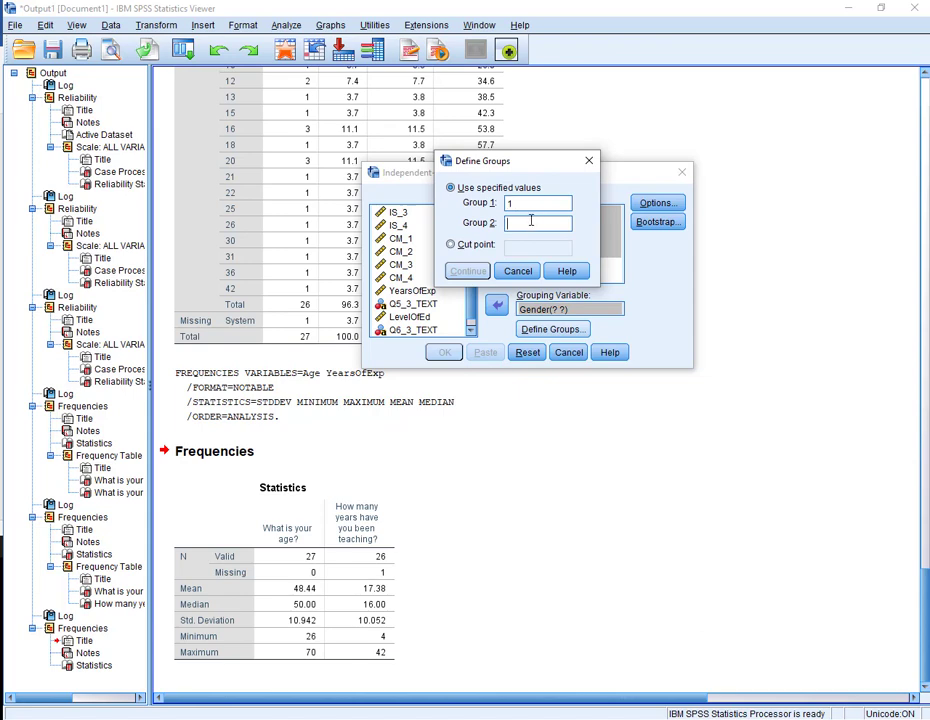
pyautogui.write('2')
pyautogui.click(467, 271)
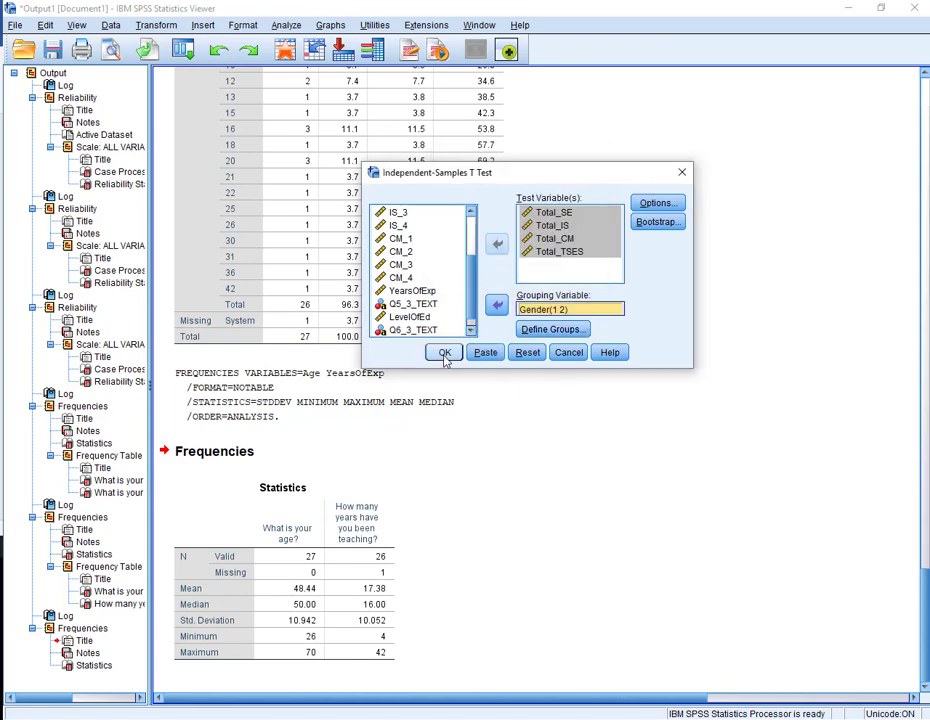
pyautogui.click(445, 353)
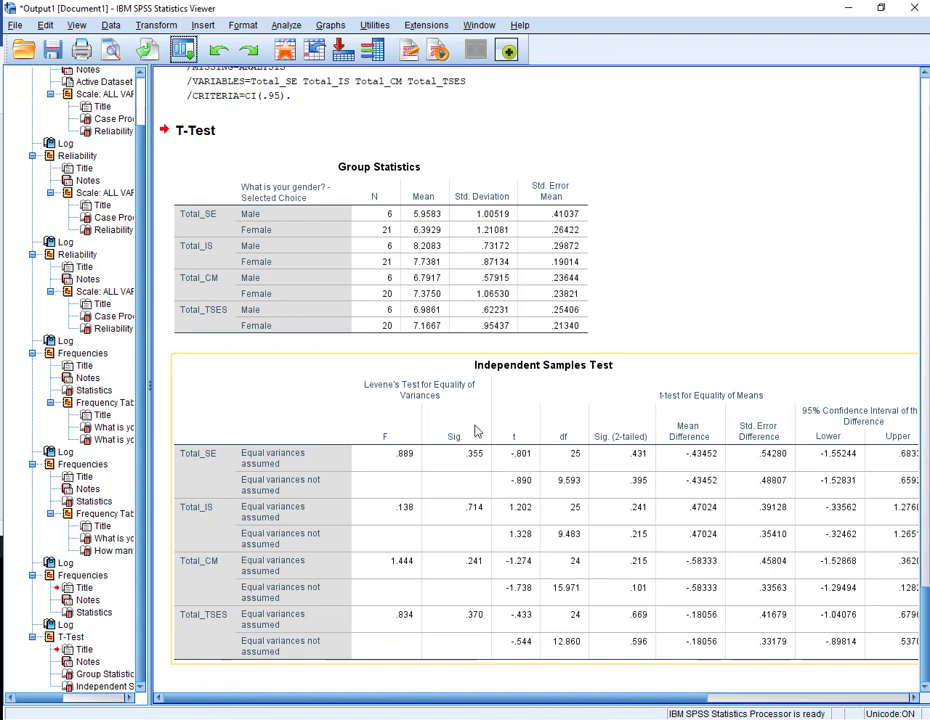
pyautogui.moveTo(444, 702); pyautogui.dragTo(462, 706)
pyautogui.click(230, 210)
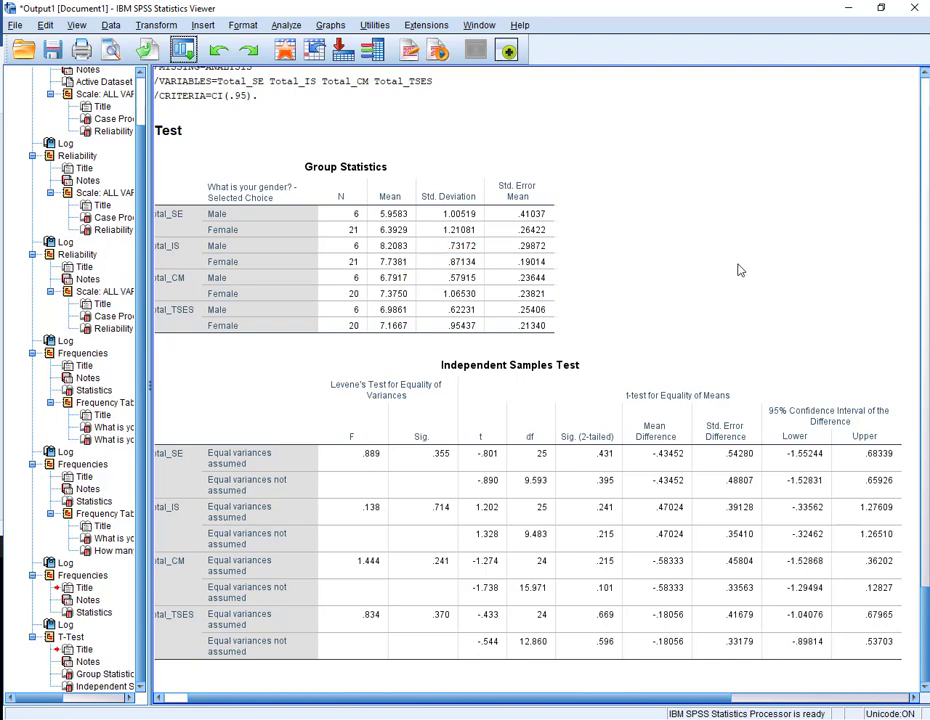
pyautogui.moveTo(462, 699); pyautogui.dragTo(436, 699)
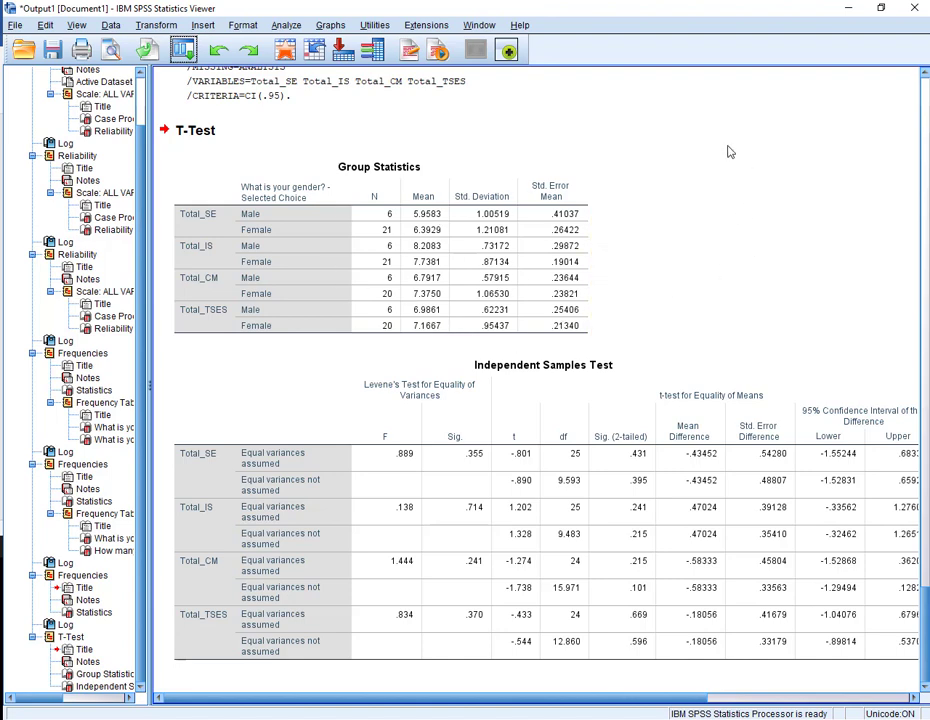
pyautogui.click(436, 142)
pyautogui.click(432, 218)
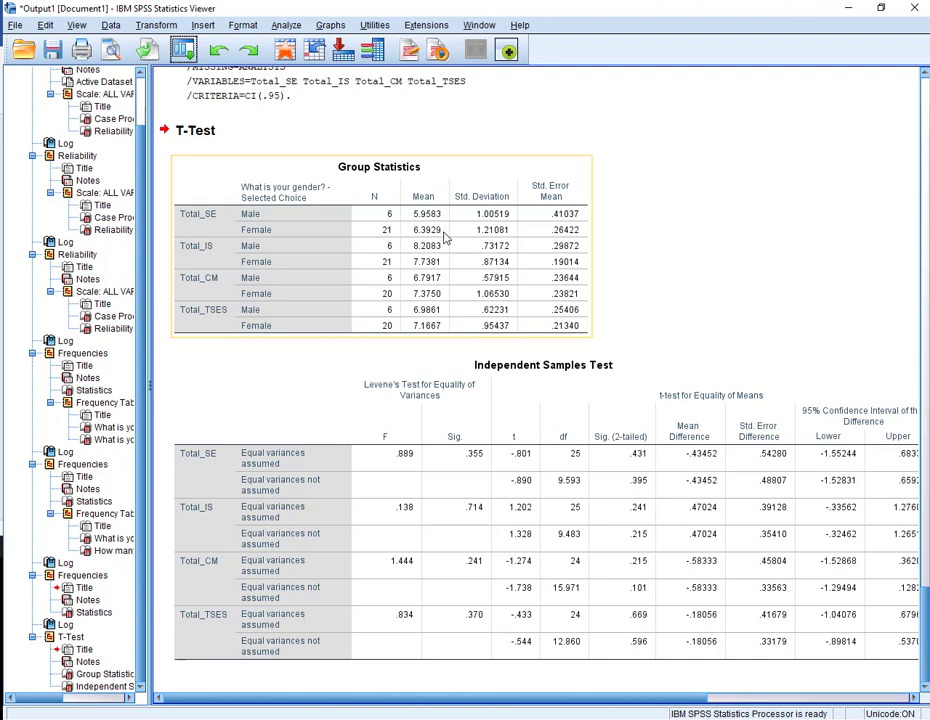
pyautogui.click(801, 278)
pyautogui.click(510, 282)
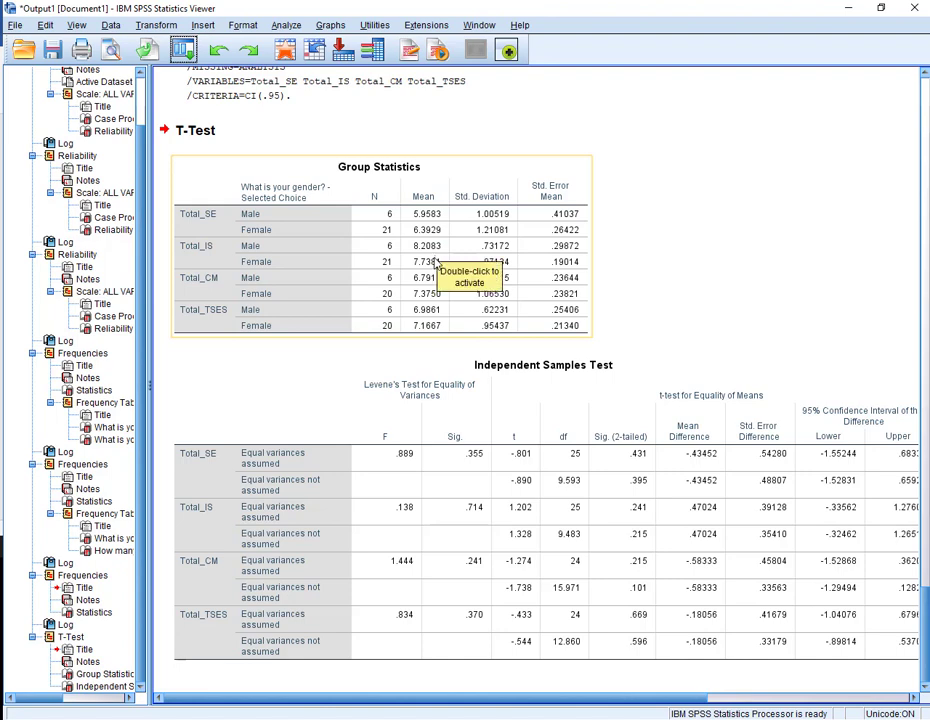
pyautogui.click(789, 307)
pyautogui.click(529, 290)
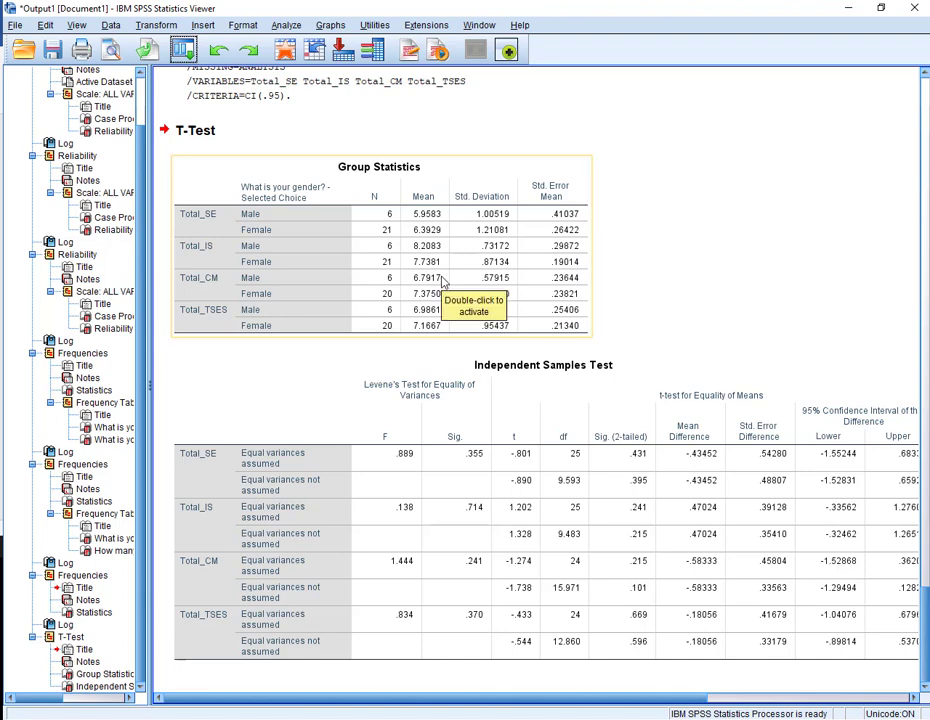
pyautogui.click(757, 294)
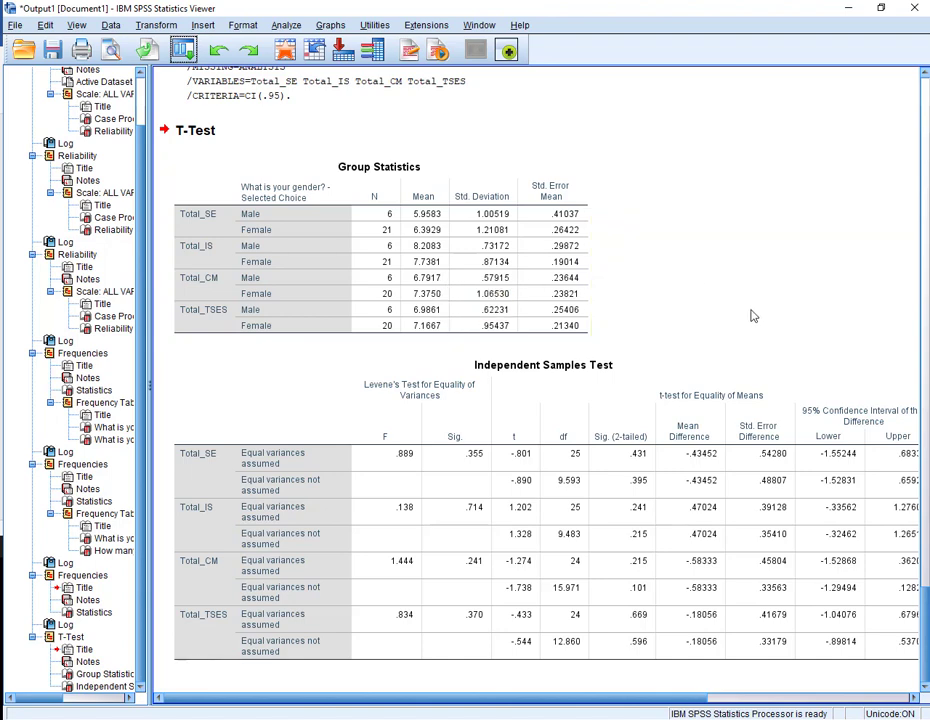
pyautogui.click(473, 253)
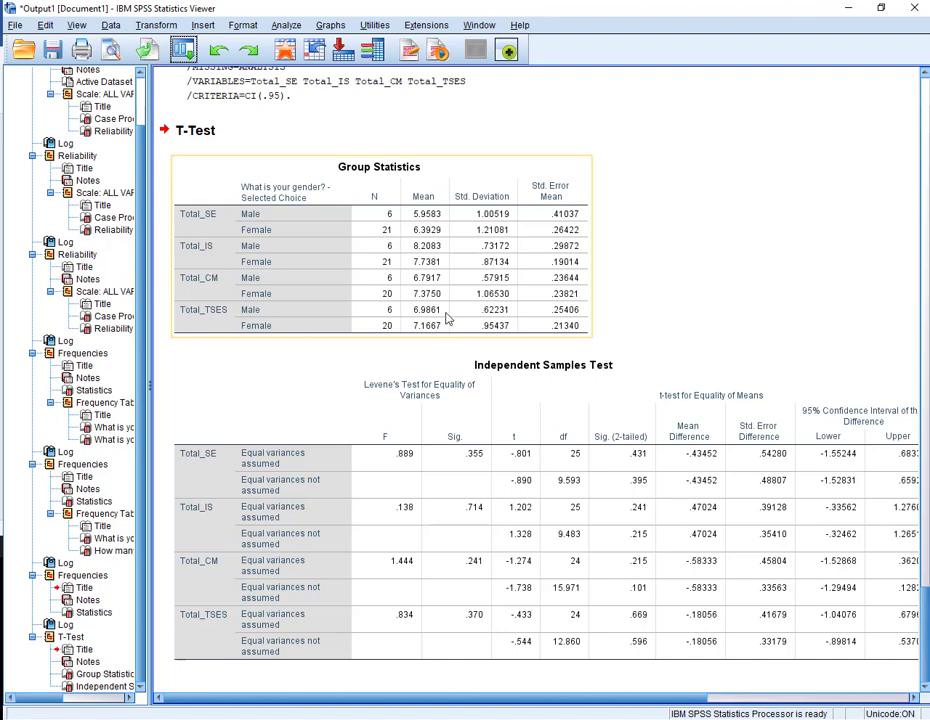
pyautogui.moveTo(430, 697); pyautogui.dragTo(497, 713)
pyautogui.click(563, 488)
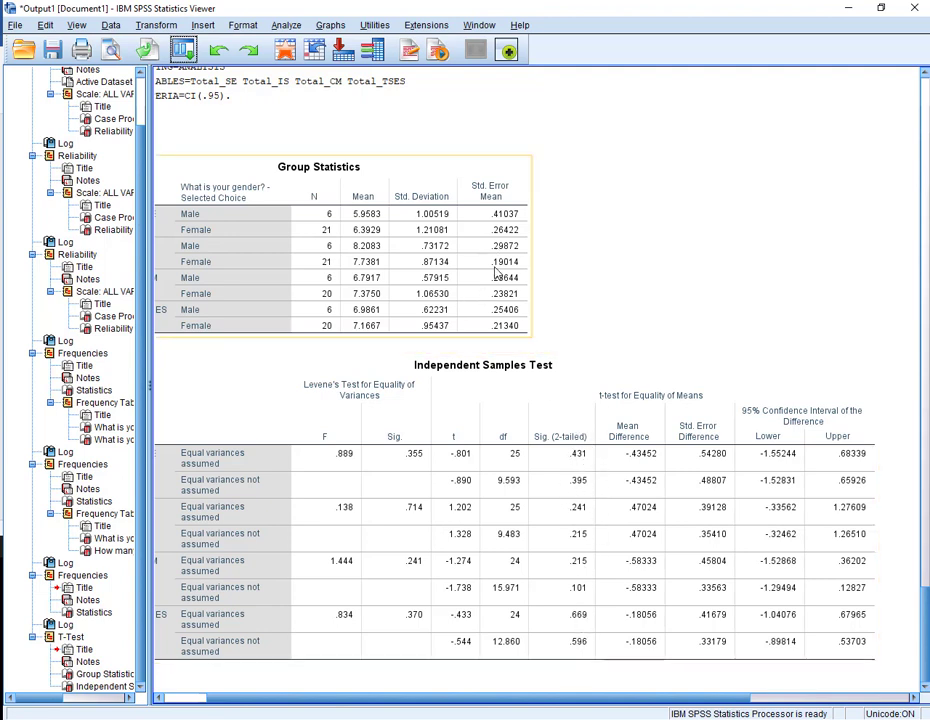
pyautogui.moveTo(502, 702); pyautogui.dragTo(415, 705)
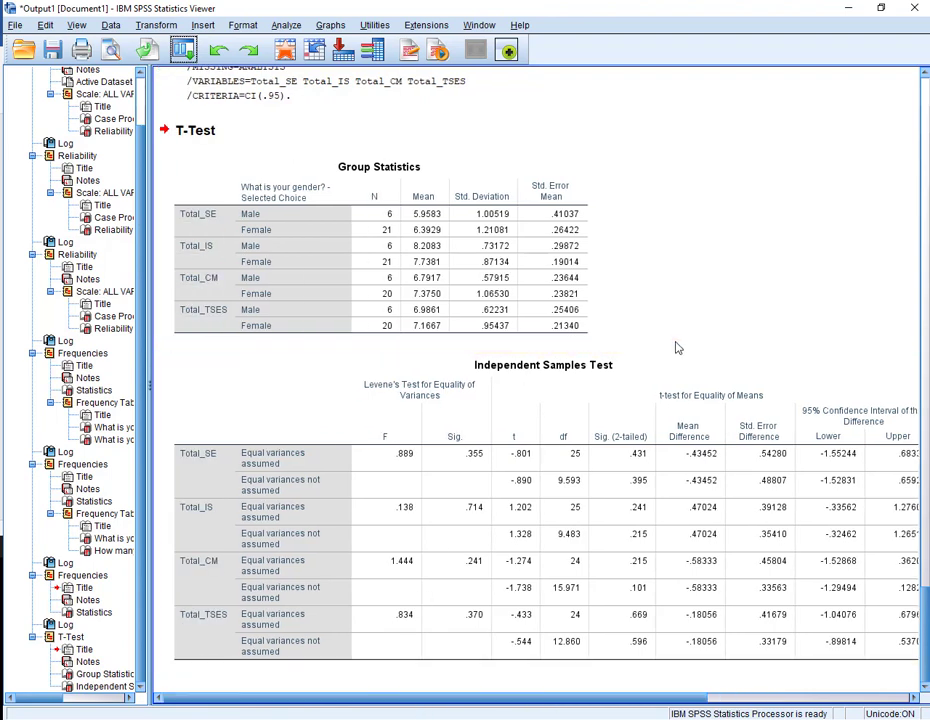